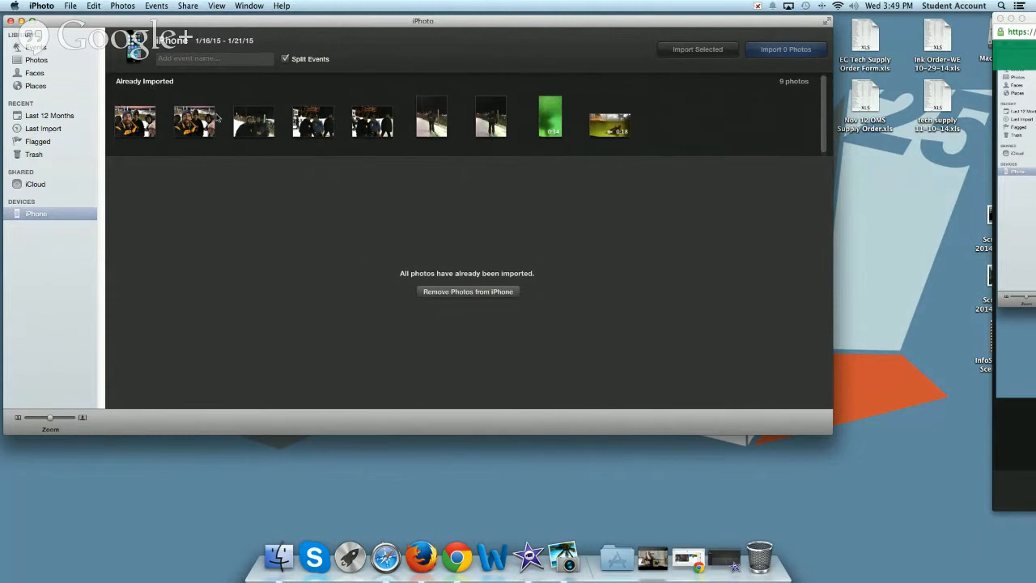
# Show the connected iPhone's contents and move the iPhoto window slightly down from the screen edge
pyautogui.click(36, 213)
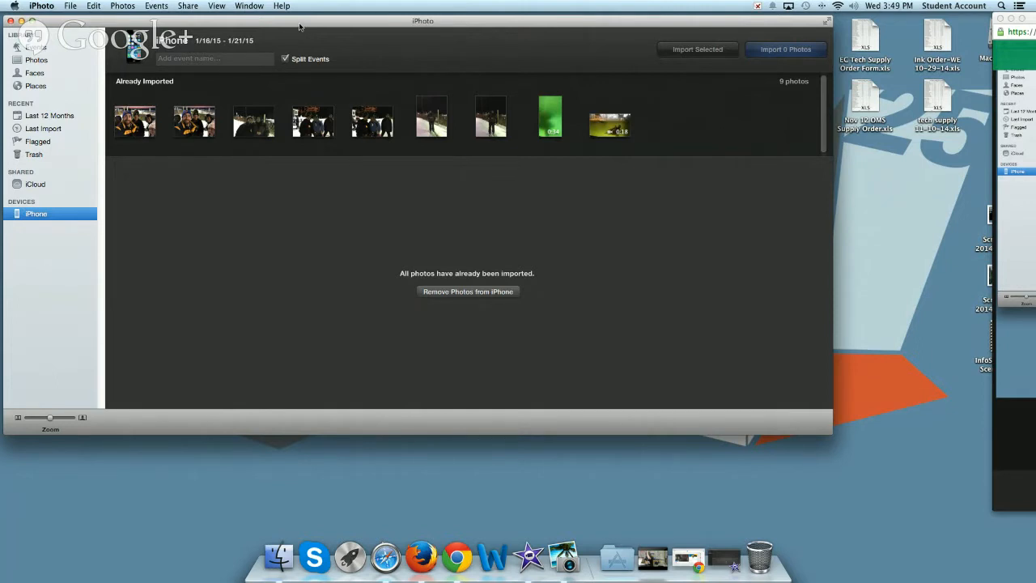
pyautogui.moveTo(301, 27); pyautogui.dragTo(314, 41)
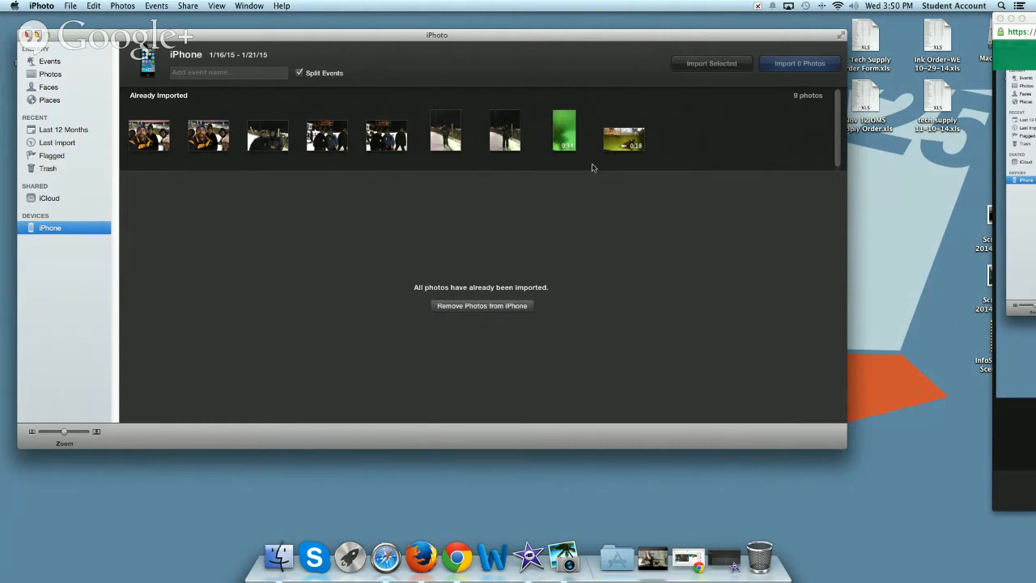
# Select the two video clips and the second photo individually among the iPhone's items, and clear the selection
pyautogui.click(568, 131)
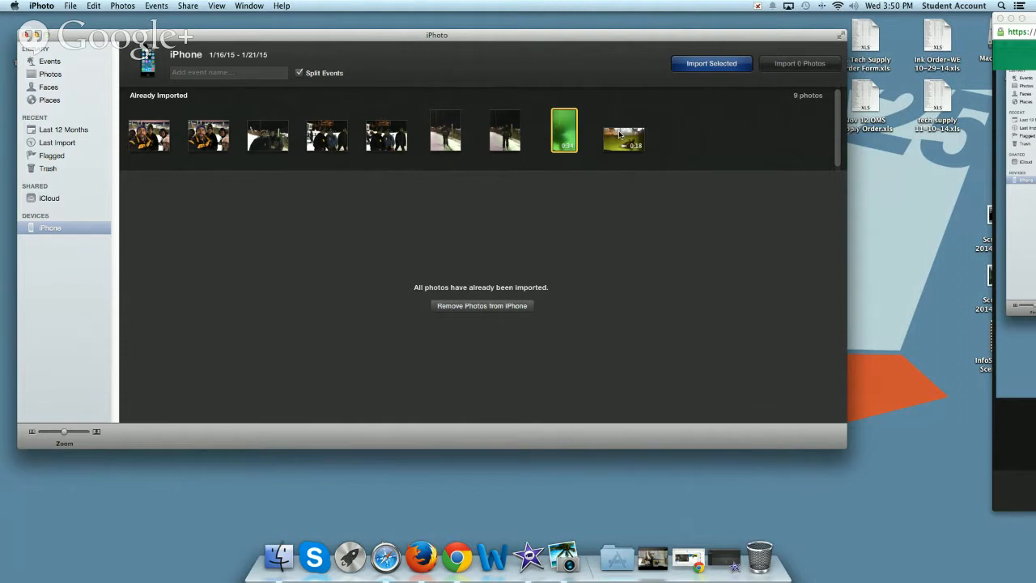
pyautogui.keyDown('super'); pyautogui.click(623, 136); pyautogui.keyUp('super')
pyautogui.keyDown('super'); pyautogui.click(209, 136); pyautogui.keyUp('super')
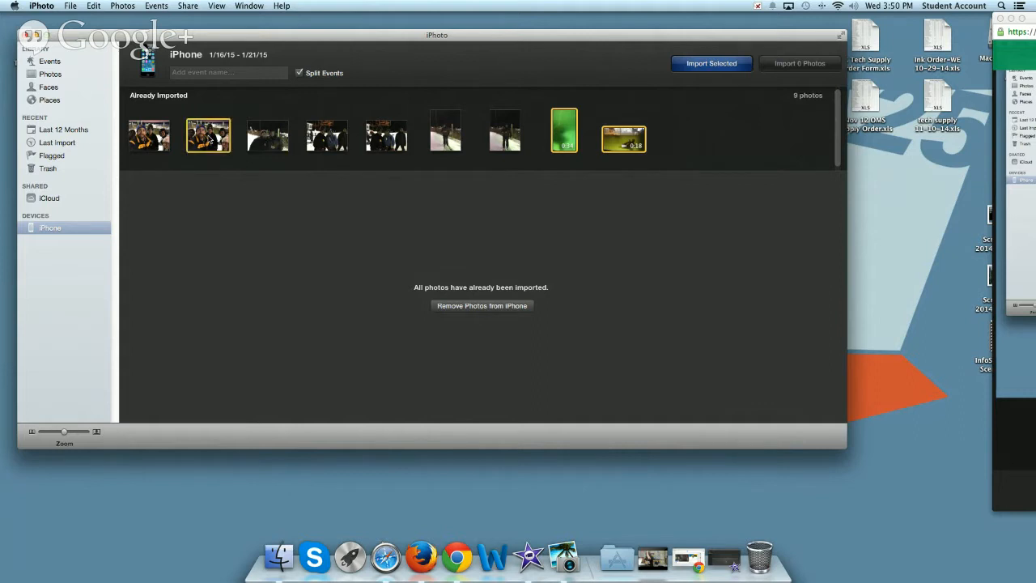
pyautogui.keyDown('super'); pyautogui.click(210, 132); pyautogui.keyUp('super')
pyautogui.keyDown('super'); pyautogui.click(209, 132); pyautogui.keyUp('super')
pyautogui.click(670, 144)
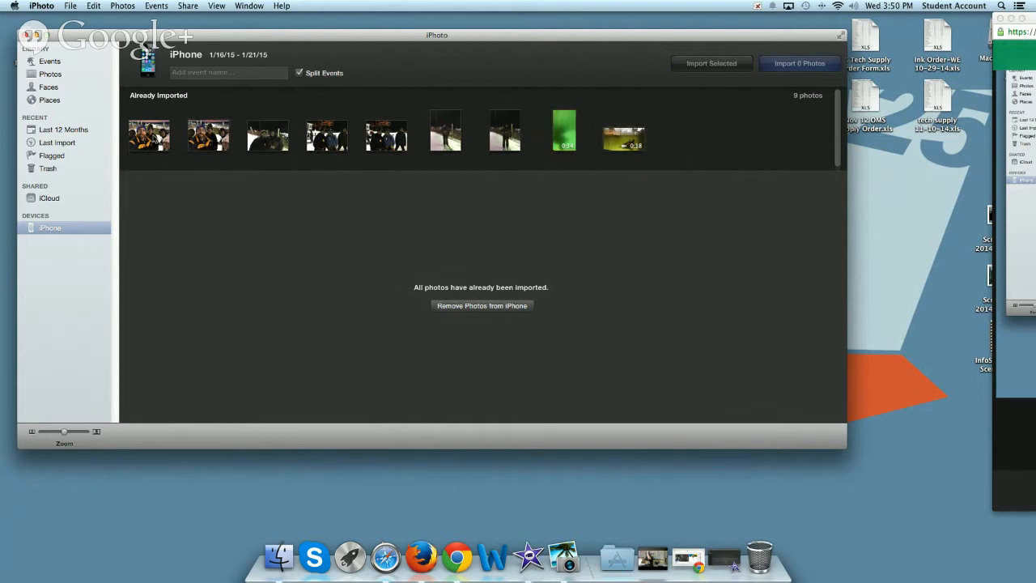
# Select the whole range of iPhone items from first photo to last video, and replace it with just the two video clips
pyautogui.click(143, 132)
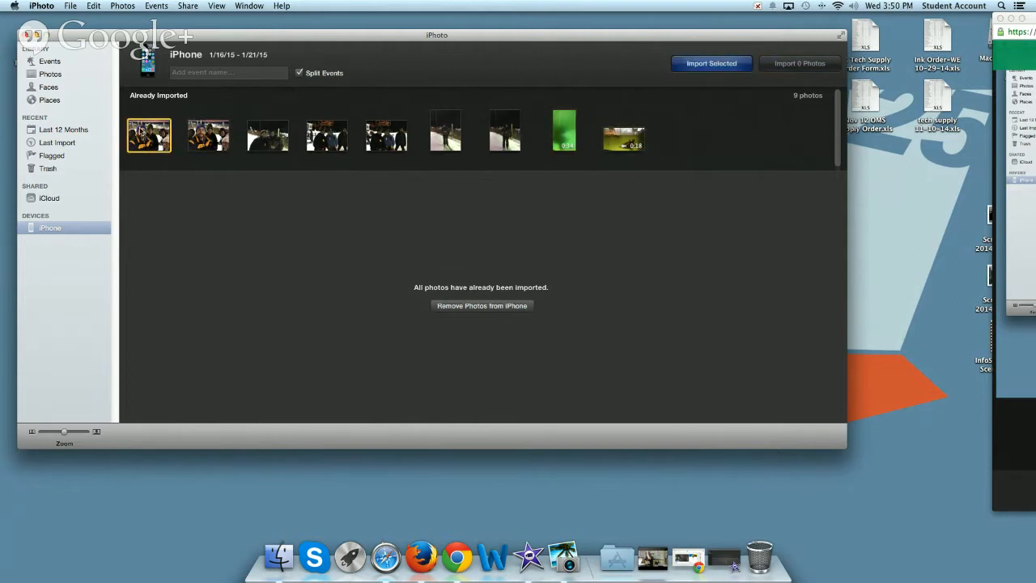
pyautogui.keyDown('shift'); pyautogui.click(630, 140); pyautogui.keyUp('shift')
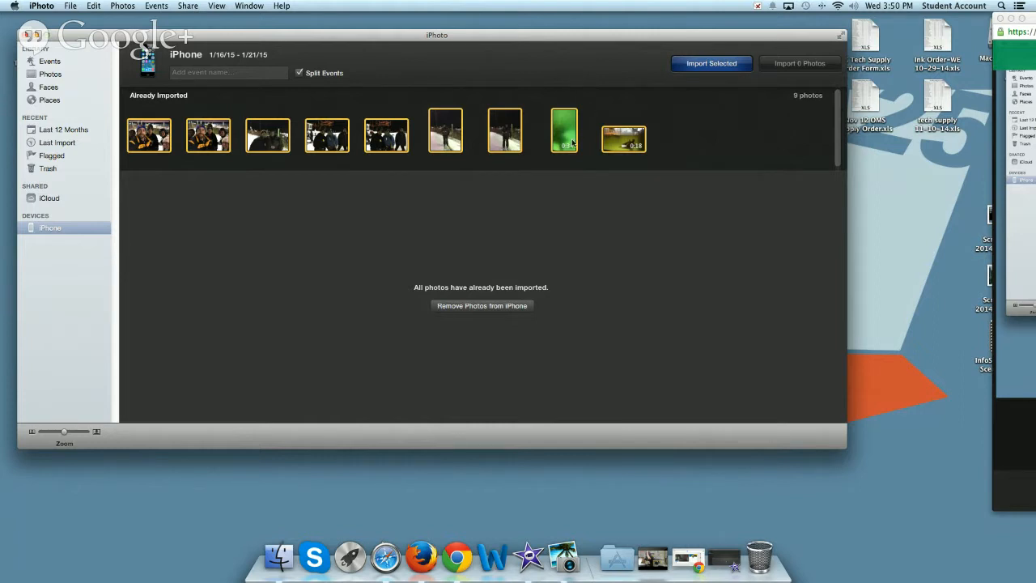
pyautogui.click(665, 140)
pyautogui.click(634, 142)
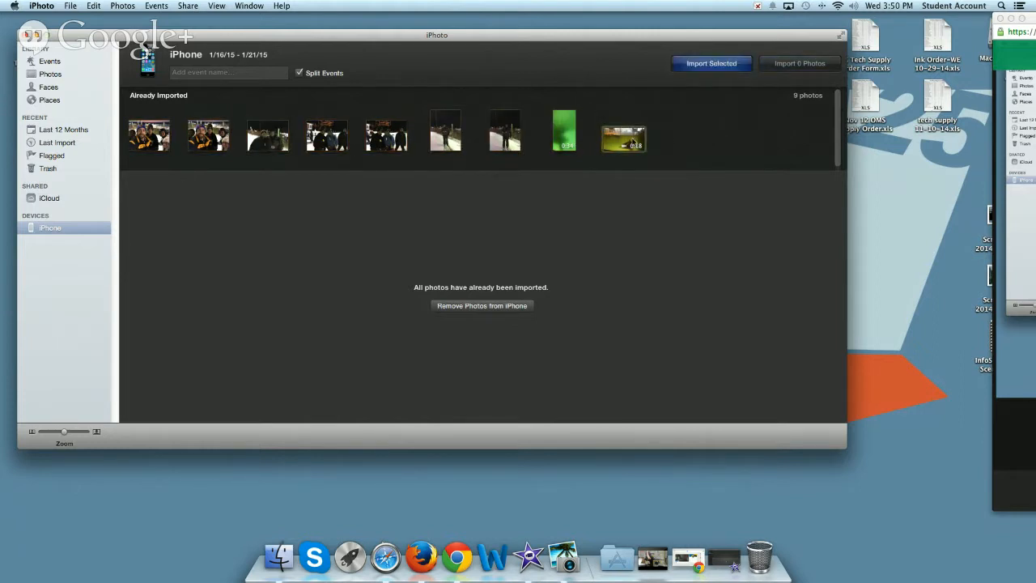
pyautogui.keyDown('super'); pyautogui.click(567, 137); pyautogui.keyUp('super')
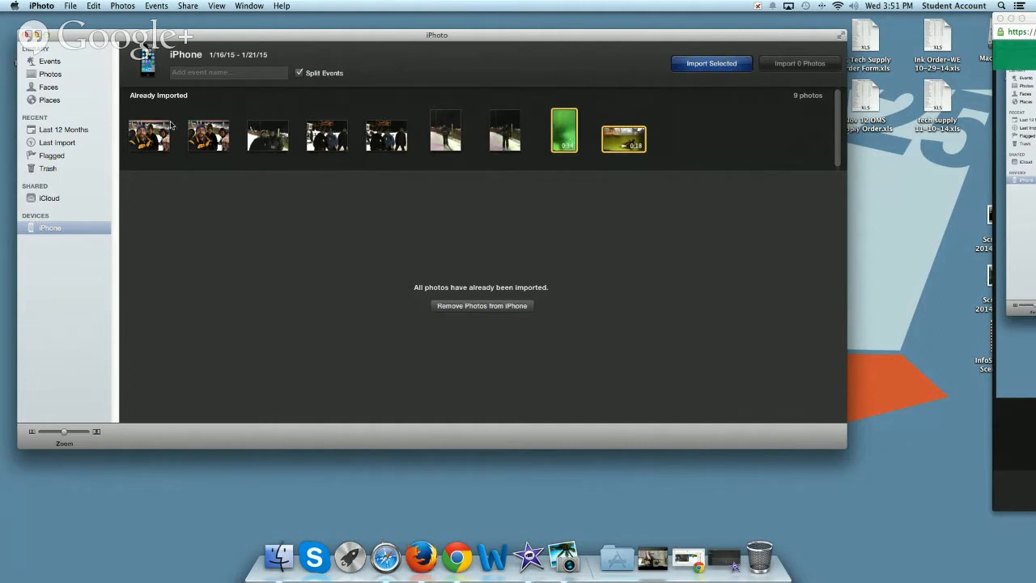
# Show the library's events, move the window aside to expose the desktop, and open the Jan 21, 2015 event
pyautogui.click(45, 63)
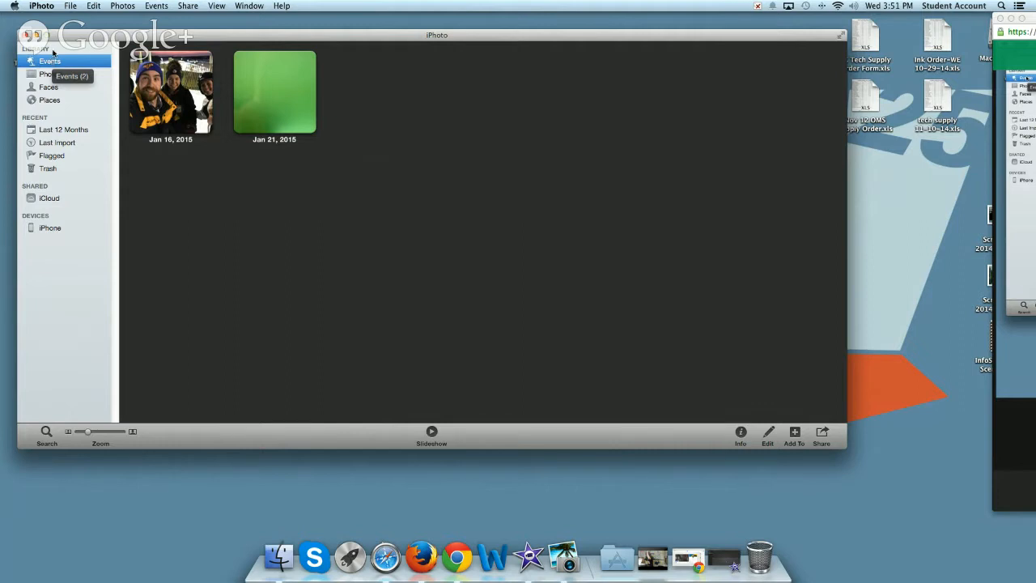
pyautogui.moveTo(53, 37); pyautogui.dragTo(209, 18)
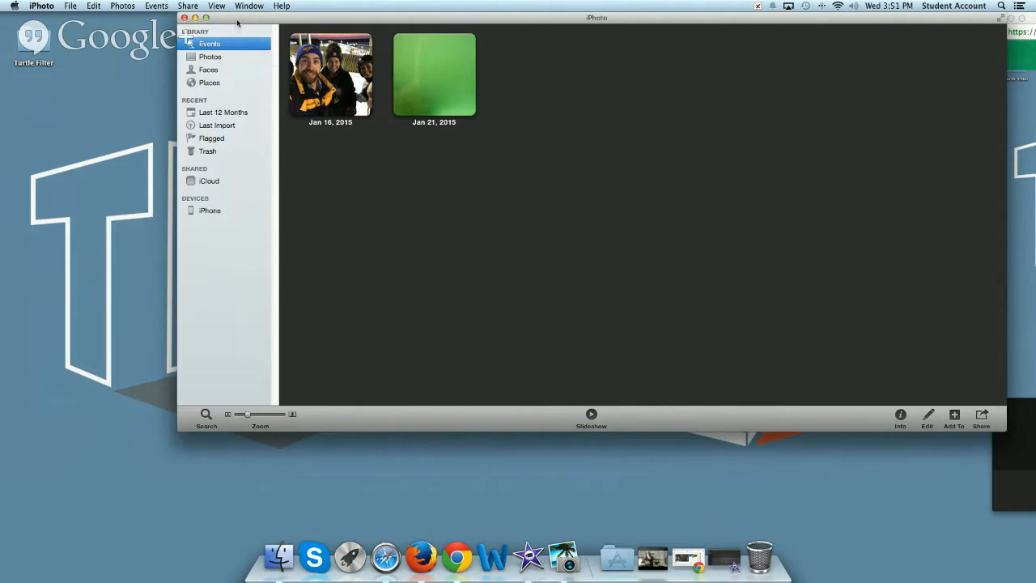
pyautogui.moveTo(237, 24); pyautogui.dragTo(281, 34)
pyautogui.click(465, 61)
pyautogui.doubleClick(465, 61)
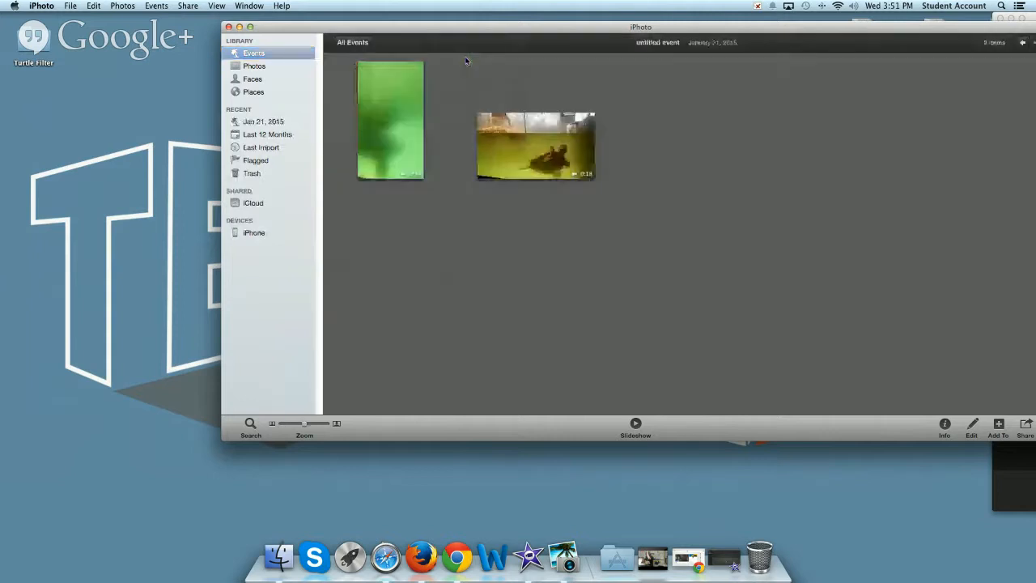
# Copy both videos from the Jan 21, 2015 event onto the desktop and minimise the iPhoto window
pyautogui.moveTo(645, 172); pyautogui.dragTo(341, 64)
pyautogui.moveTo(493, 120); pyautogui.dragTo(63, 165)
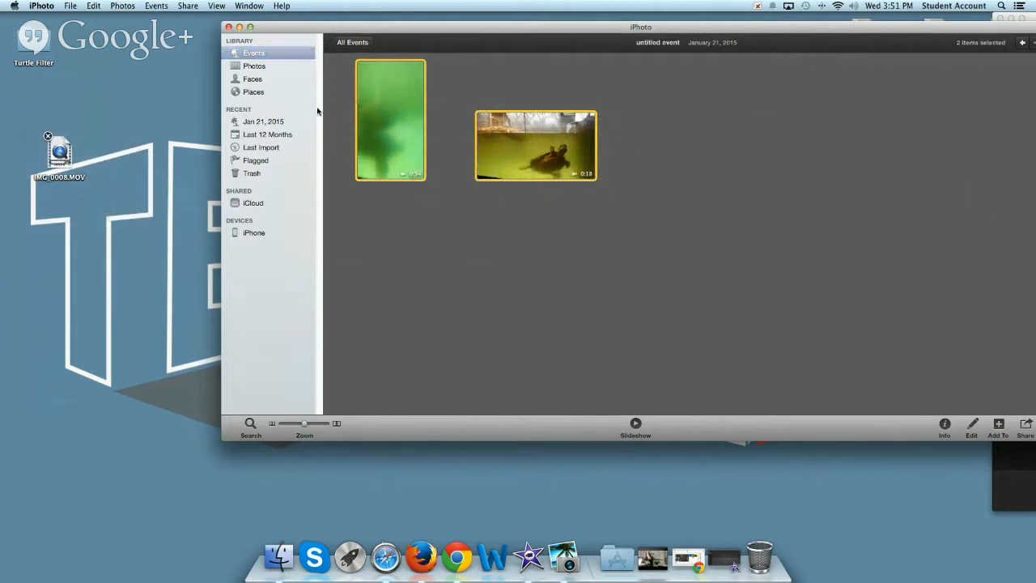
pyautogui.moveTo(296, 30); pyautogui.dragTo(137, 36)
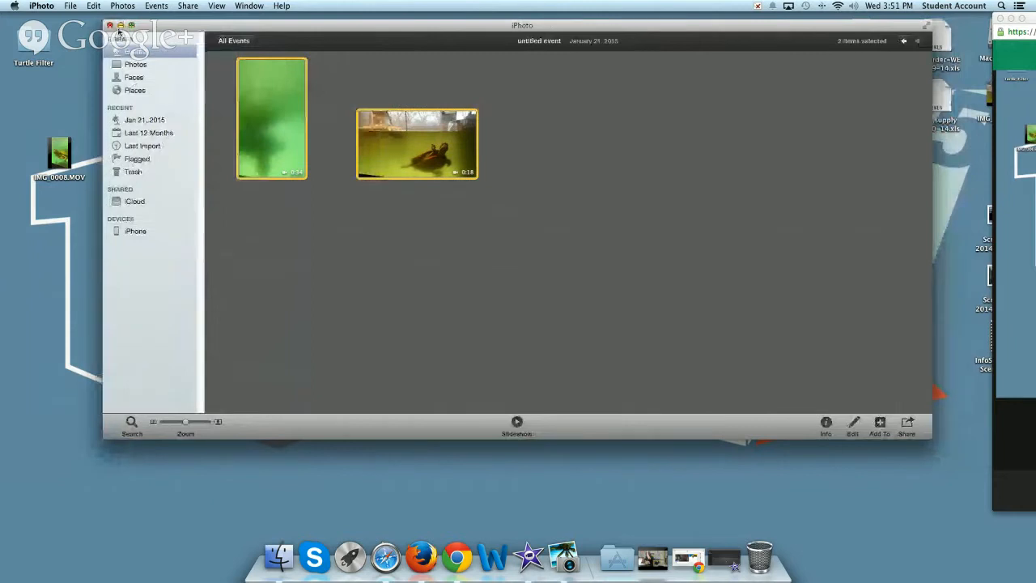
pyautogui.click(120, 26)
# Arrange IMG_0009.MOV directly above IMG_0008.MOV on the desktop, below the Turtle Filter folder
pyautogui.moveTo(59, 154); pyautogui.dragTo(66, 210)
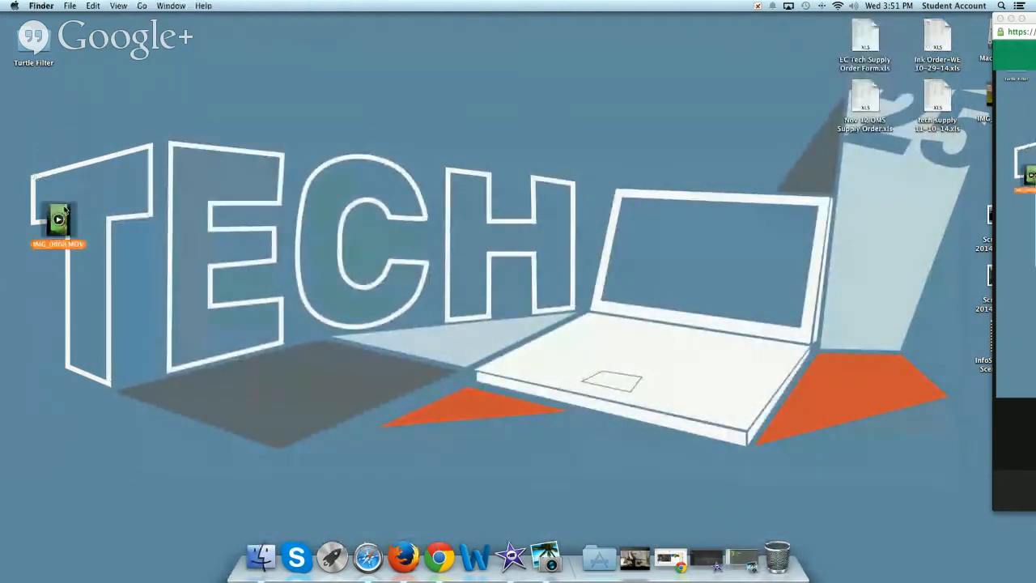
pyautogui.click(509, 216)
pyautogui.moveTo(1030, 22); pyautogui.dragTo(1035, 22)
pyautogui.moveTo(991, 95); pyautogui.dragTo(81, 149)
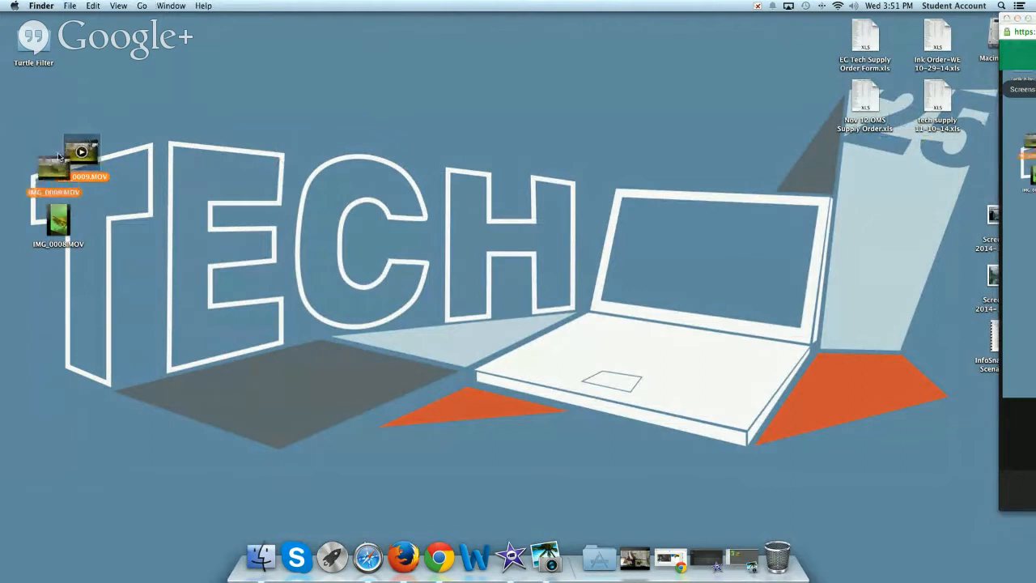
pyautogui.click(212, 141)
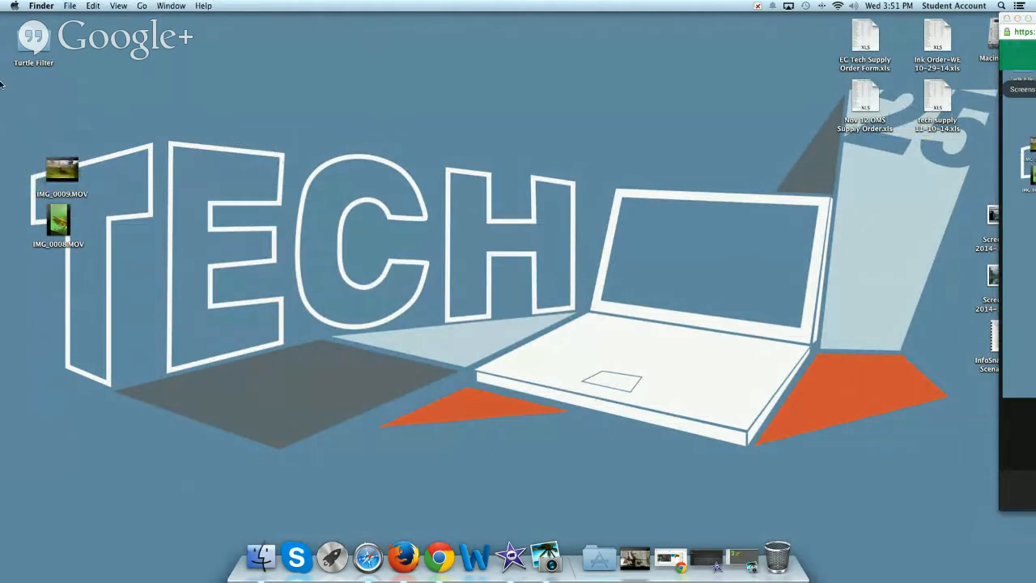
# Look into the Turtle Filter folder on the desktop, close it, and rename the folder Turtle Clips
pyautogui.doubleClick(38, 60)
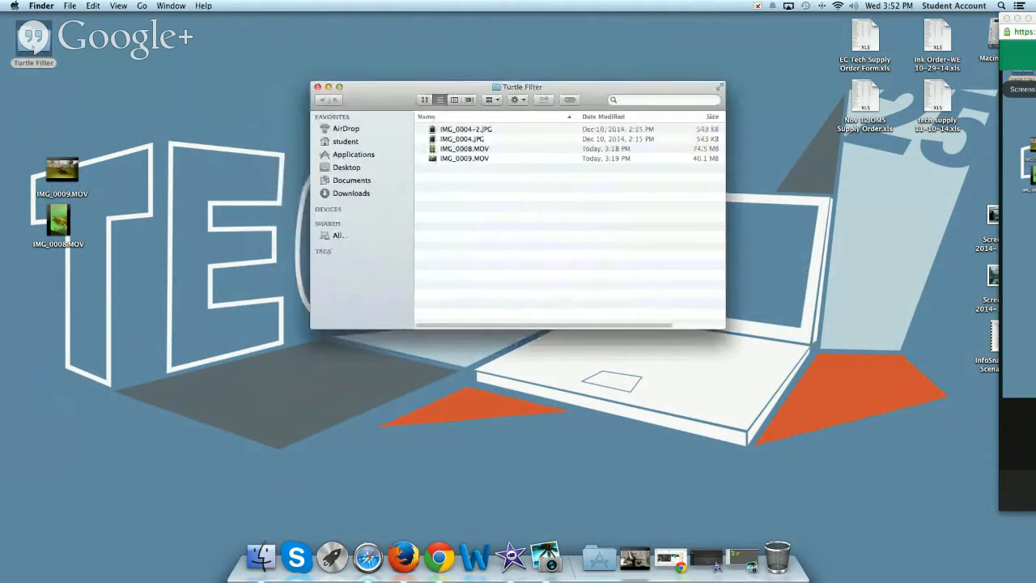
pyautogui.click(317, 86)
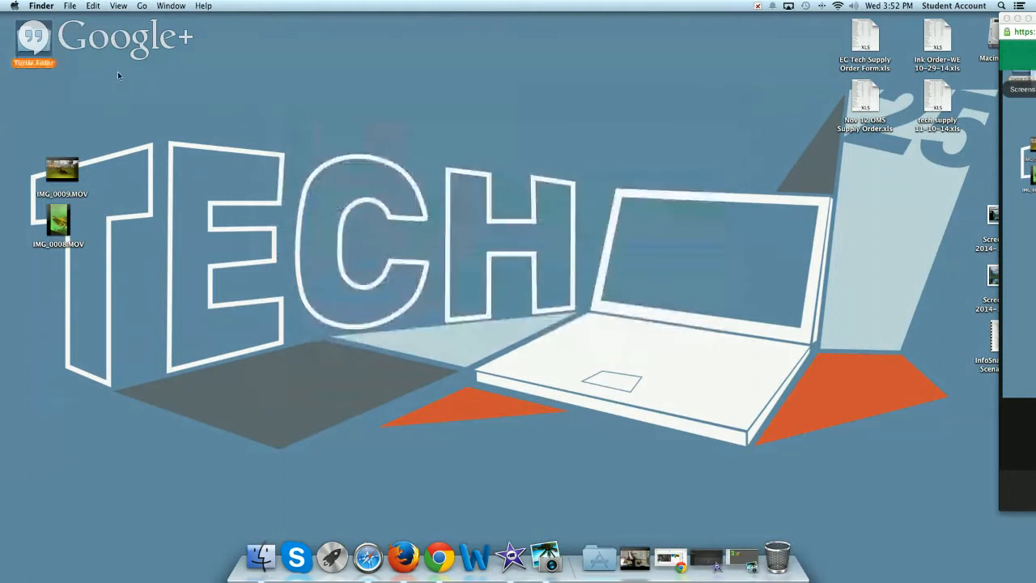
pyautogui.click(35, 65)
pyautogui.moveTo(36, 64); pyautogui.dragTo(181, 71)
pyautogui.write('Clips')
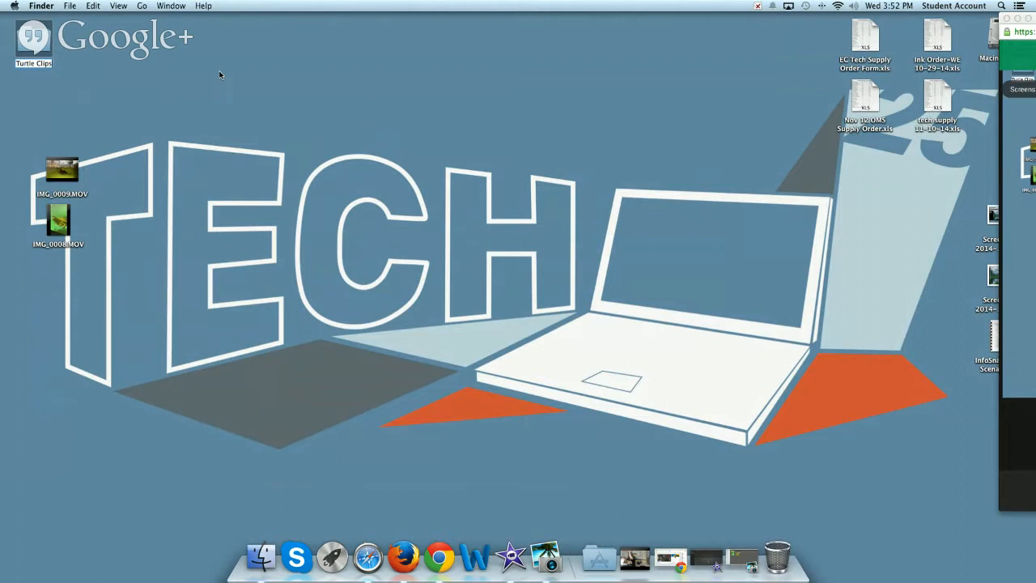
pyautogui.press('Return')
pyautogui.moveTo(33, 40); pyautogui.dragTo(44, 52)
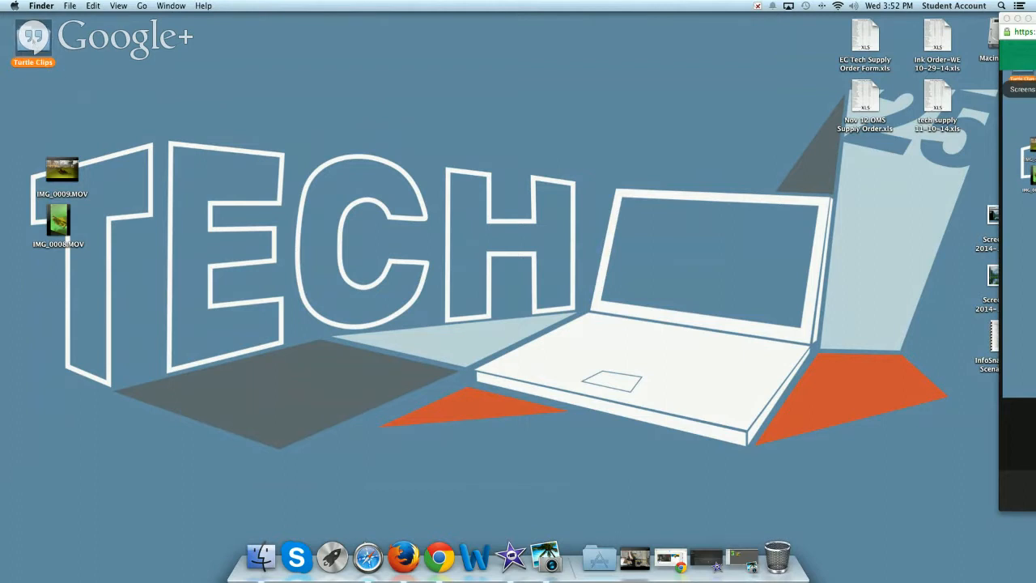
pyautogui.click(73, 65)
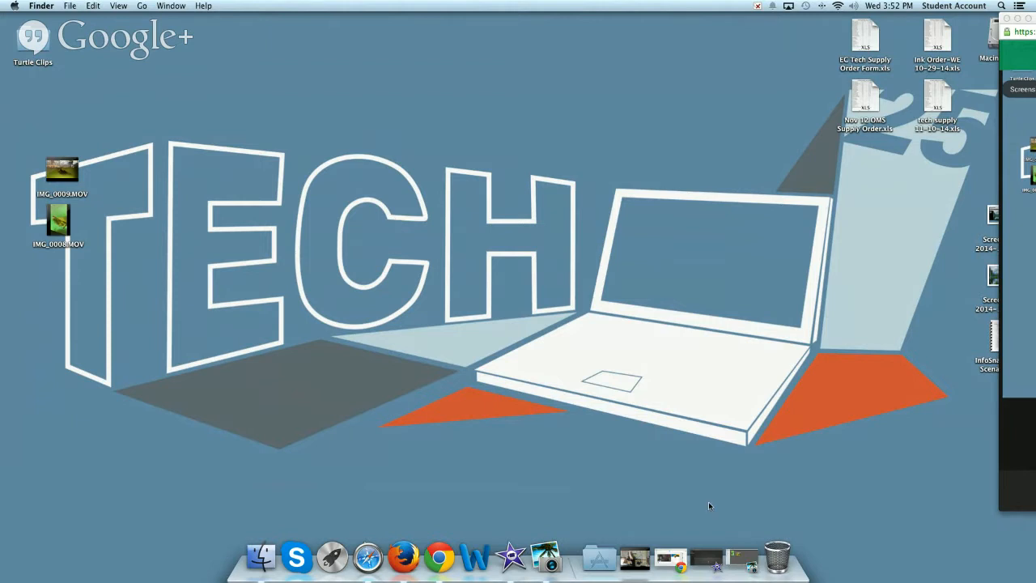
# Switch to iMovie and enlarge its window to fill most of the screen
pyautogui.click(512, 557)
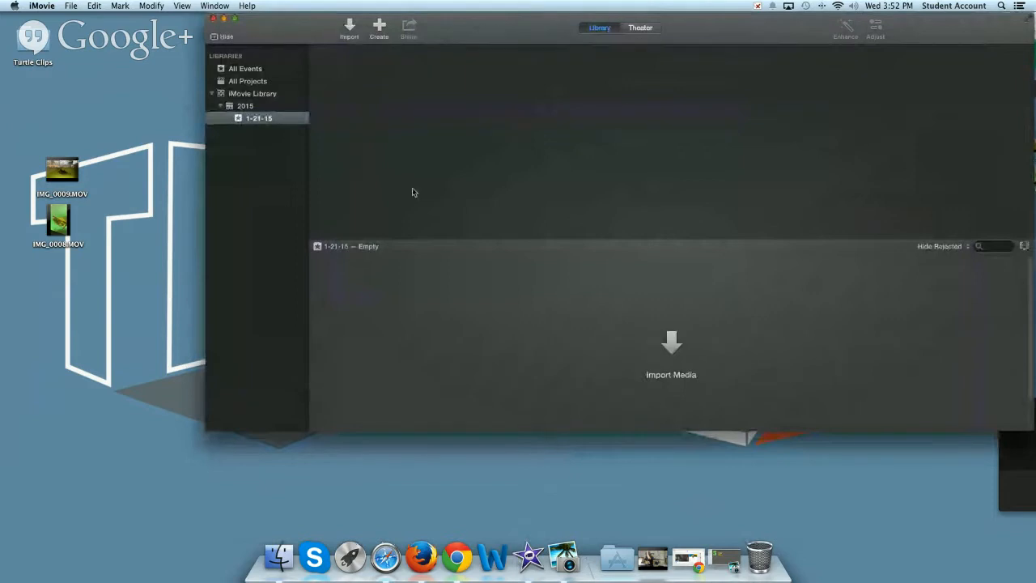
pyautogui.moveTo(212, 431); pyautogui.dragTo(10, 542)
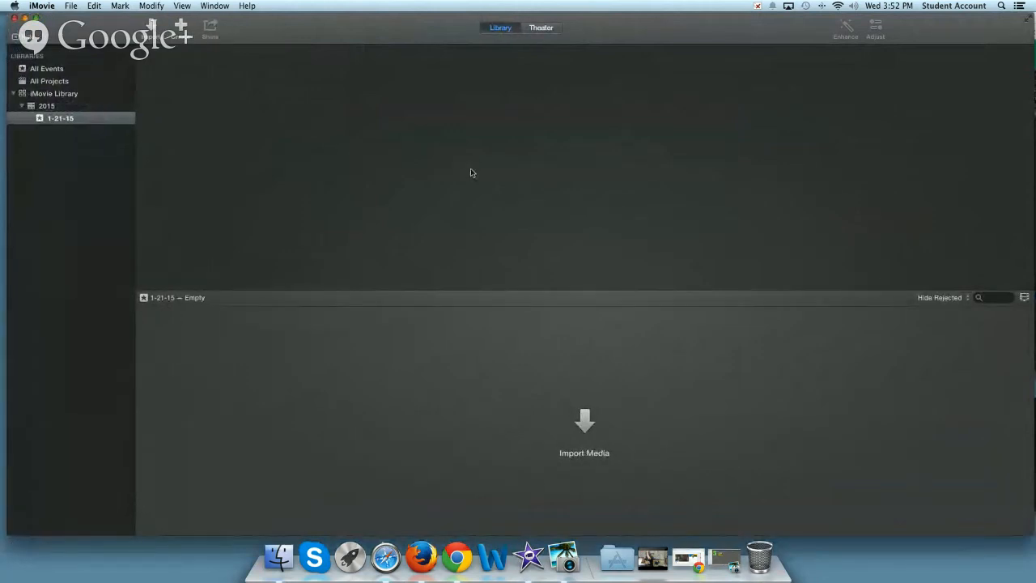
pyautogui.moveTo(370, 27); pyautogui.dragTo(367, 31)
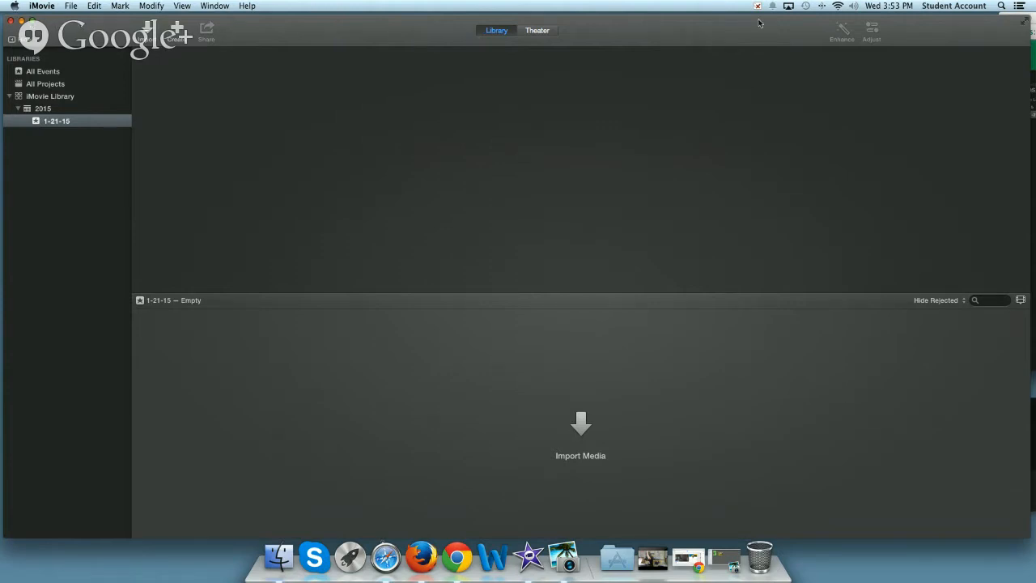
# Create a new event in the iMovie library and name it Turtle Video
pyautogui.click(71, 7)
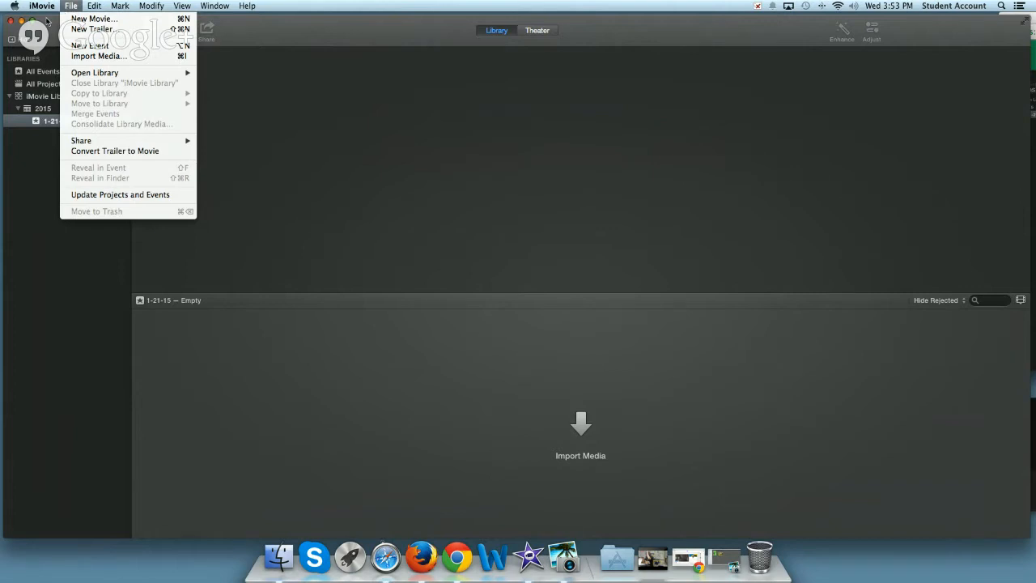
pyautogui.click(48, 23)
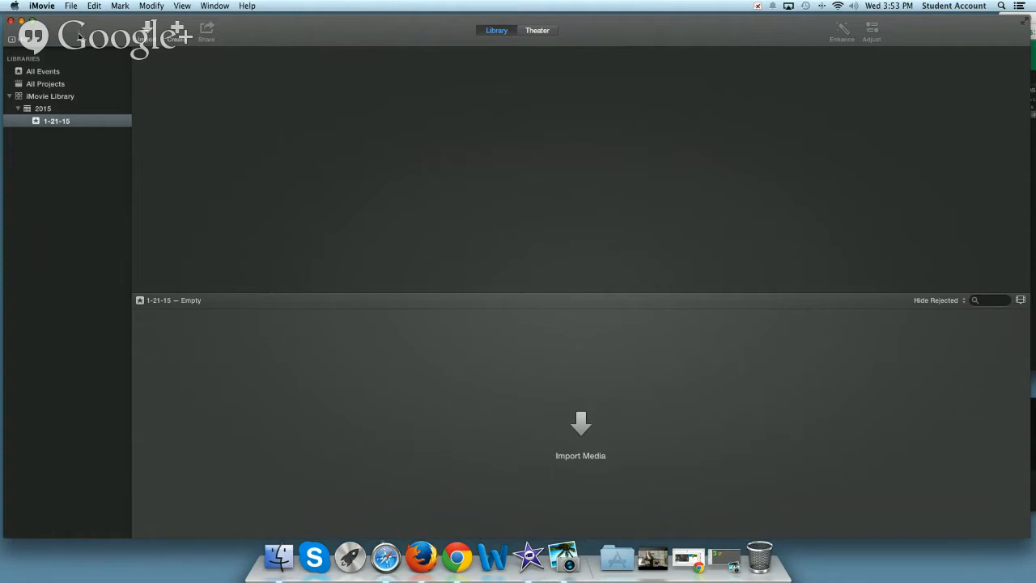
pyautogui.click(70, 7)
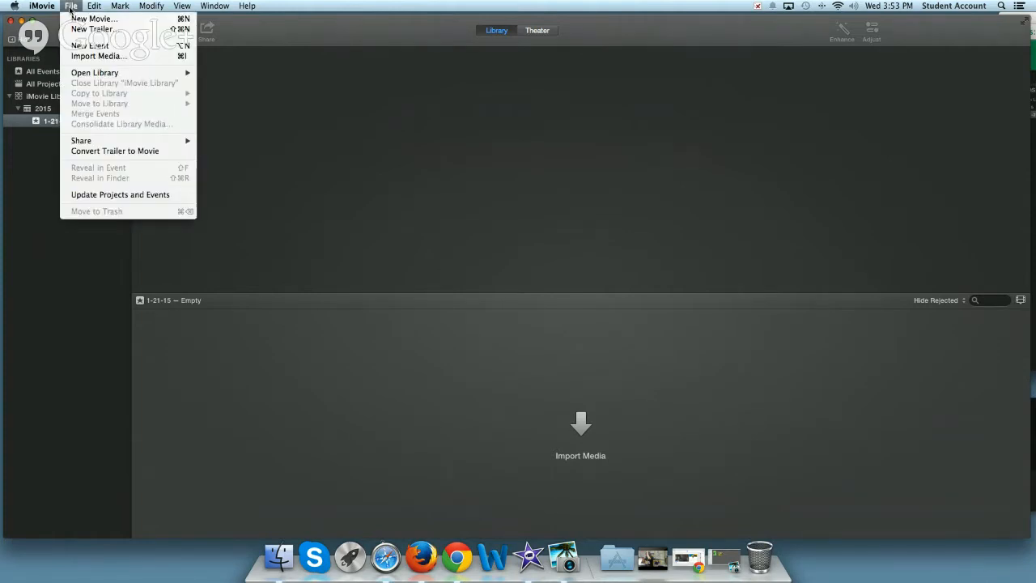
pyautogui.click(79, 46)
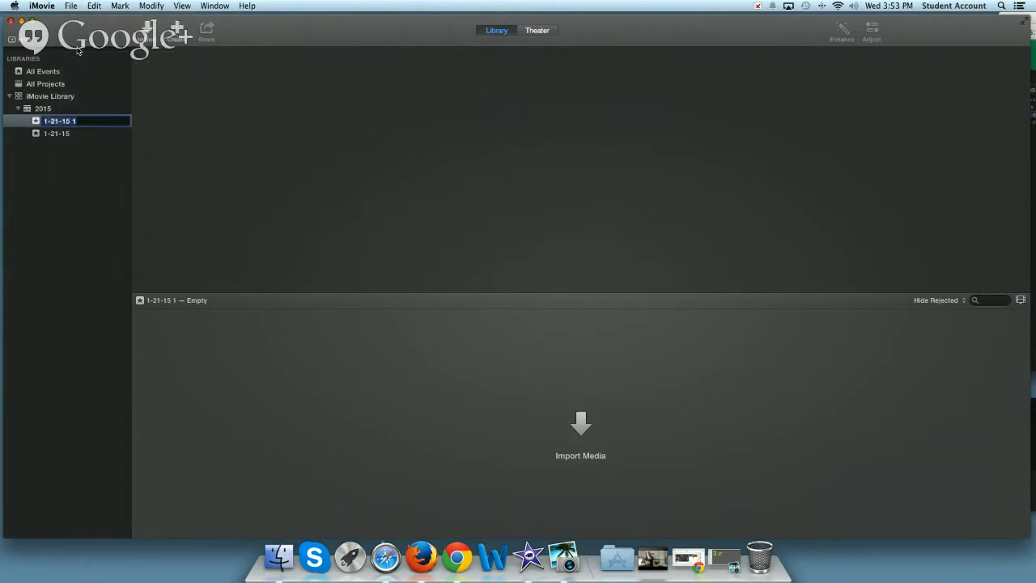
pyautogui.click(86, 119)
pyautogui.moveTo(91, 118); pyautogui.dragTo(28, 116)
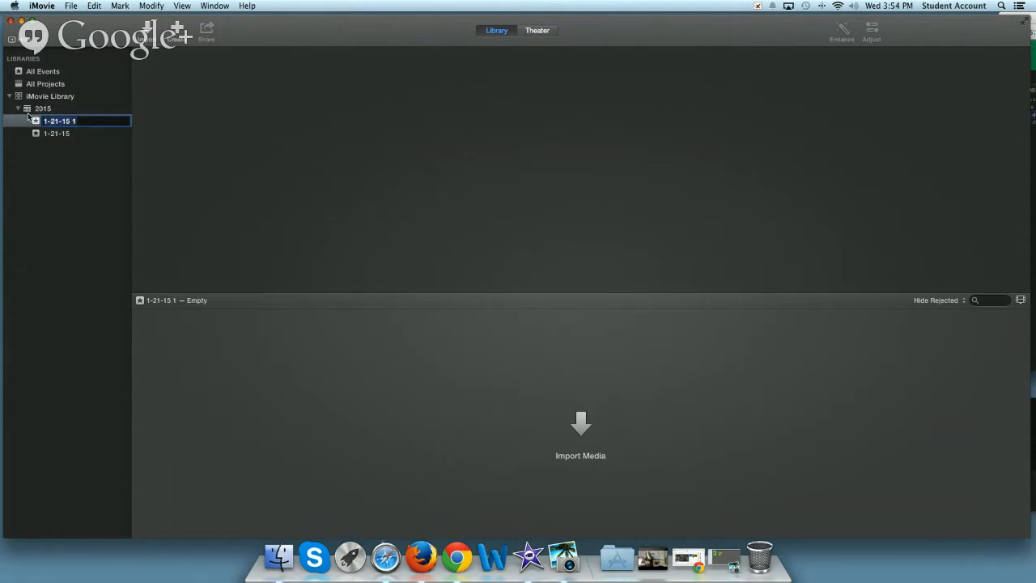
pyautogui.write('Turtle Video')
pyautogui.click(36, 122)
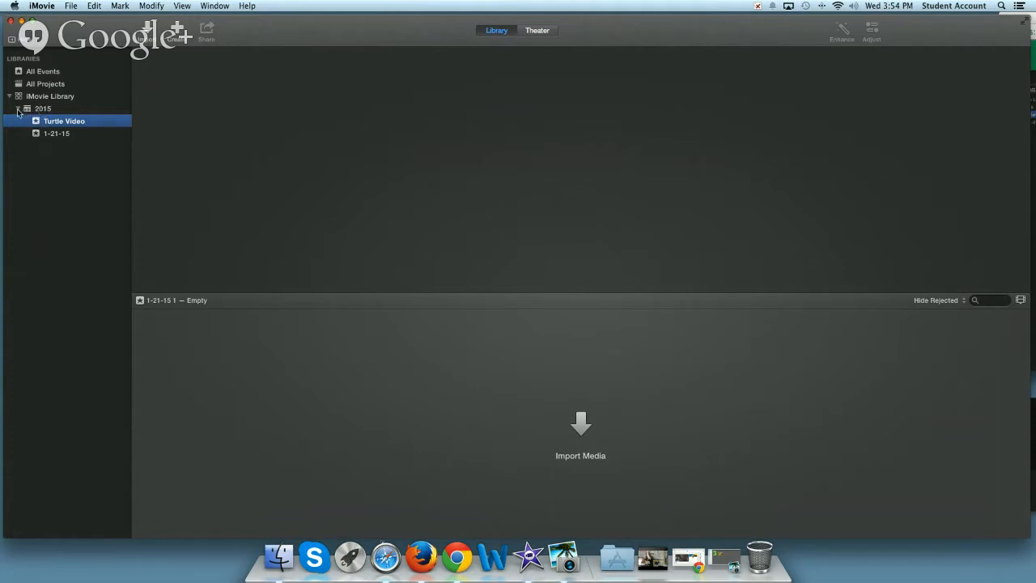
pyautogui.click(18, 111)
pyautogui.click(18, 110)
pyautogui.click(45, 110)
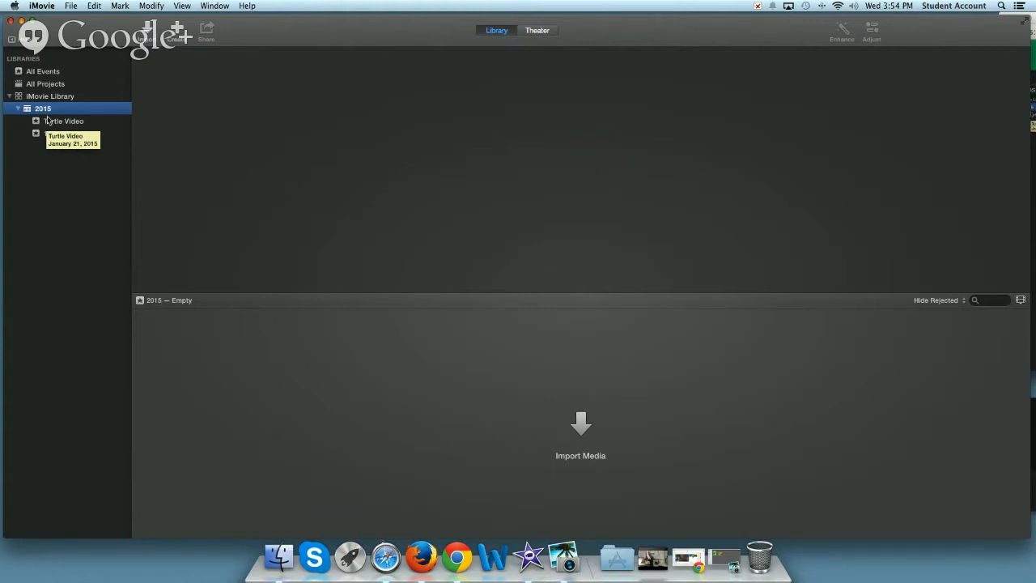
pyautogui.click(69, 6)
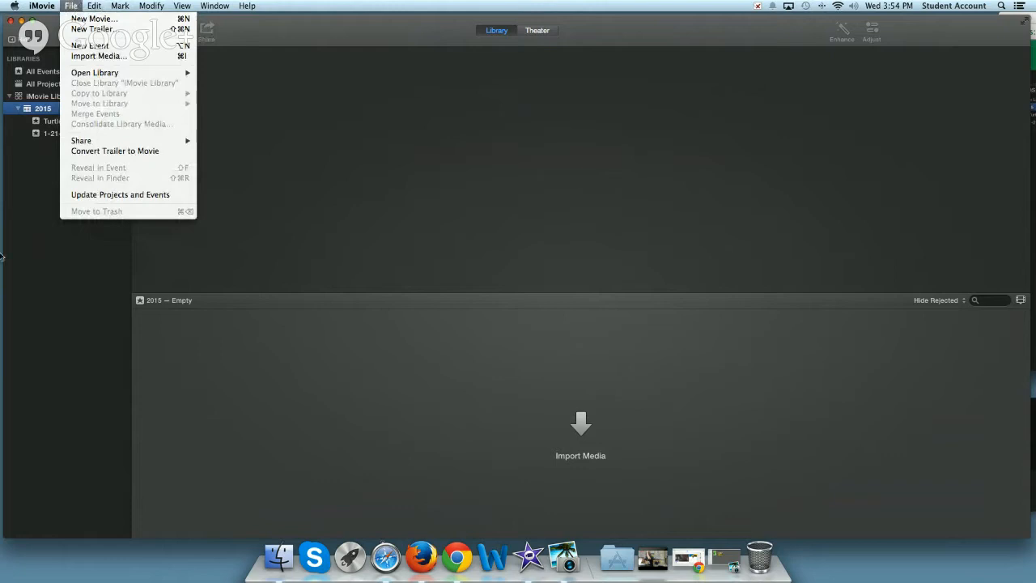
pyautogui.click(20, 207)
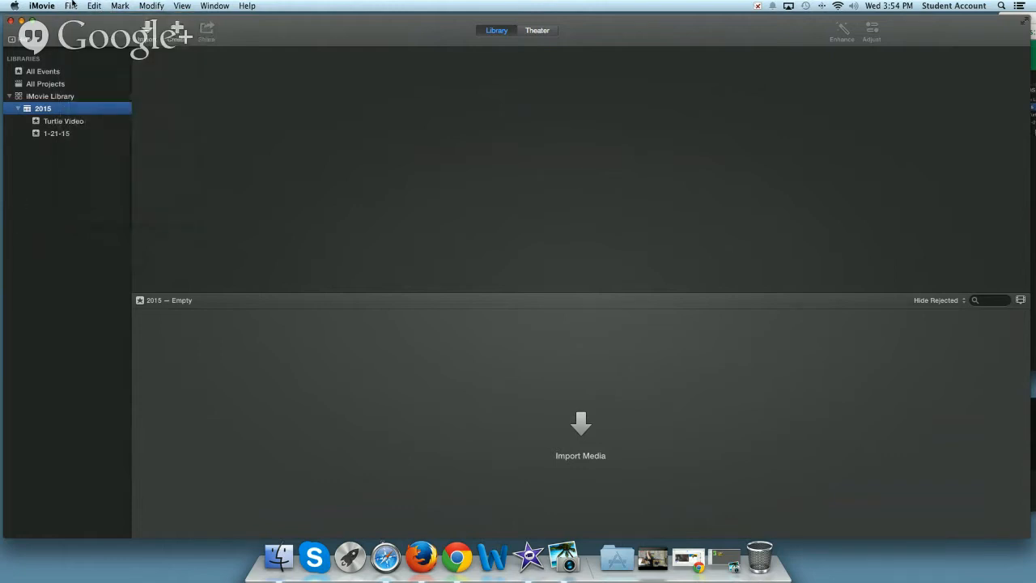
pyautogui.click(18, 109)
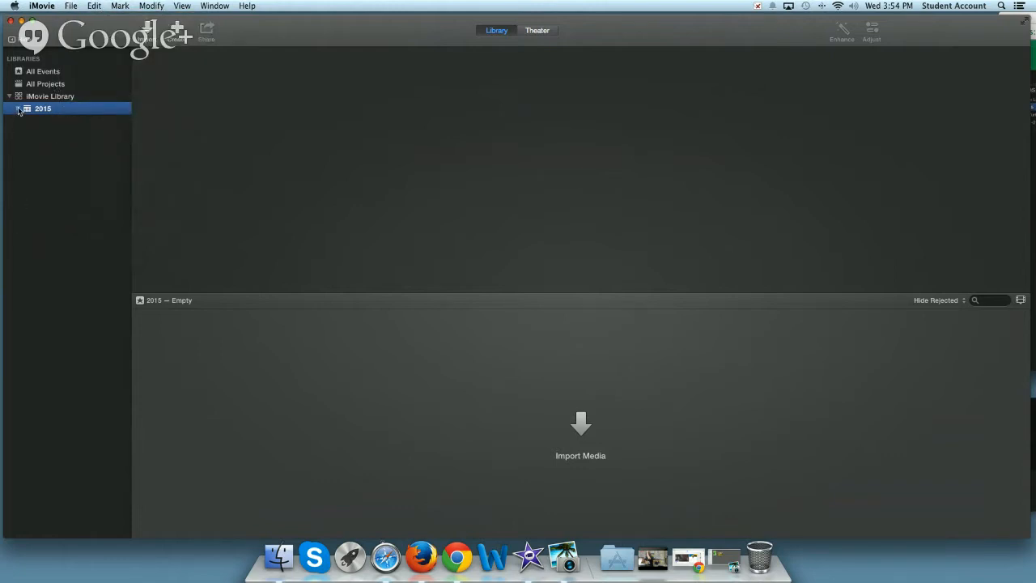
pyautogui.click(95, 5)
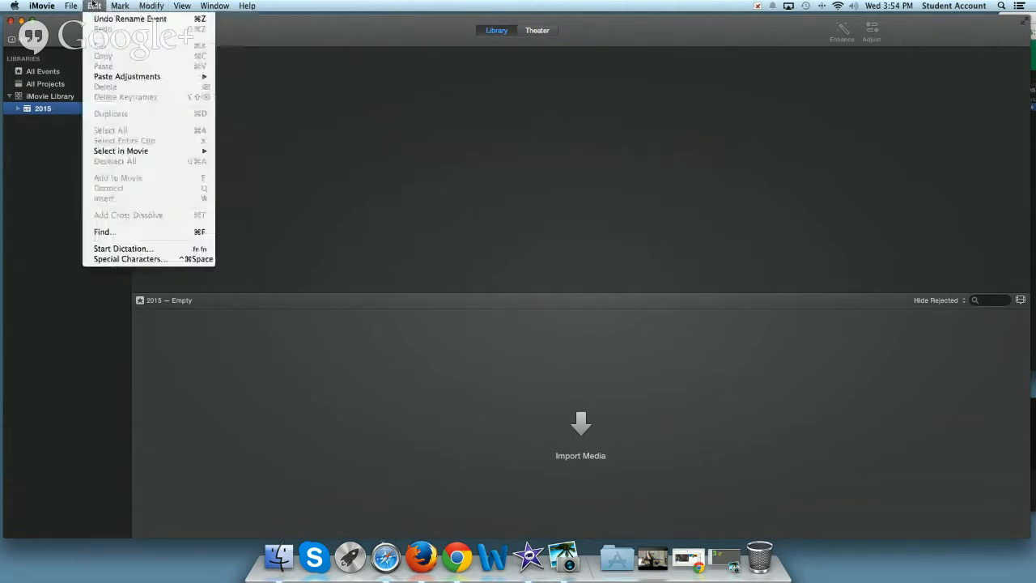
pyautogui.moveTo(77, 5)
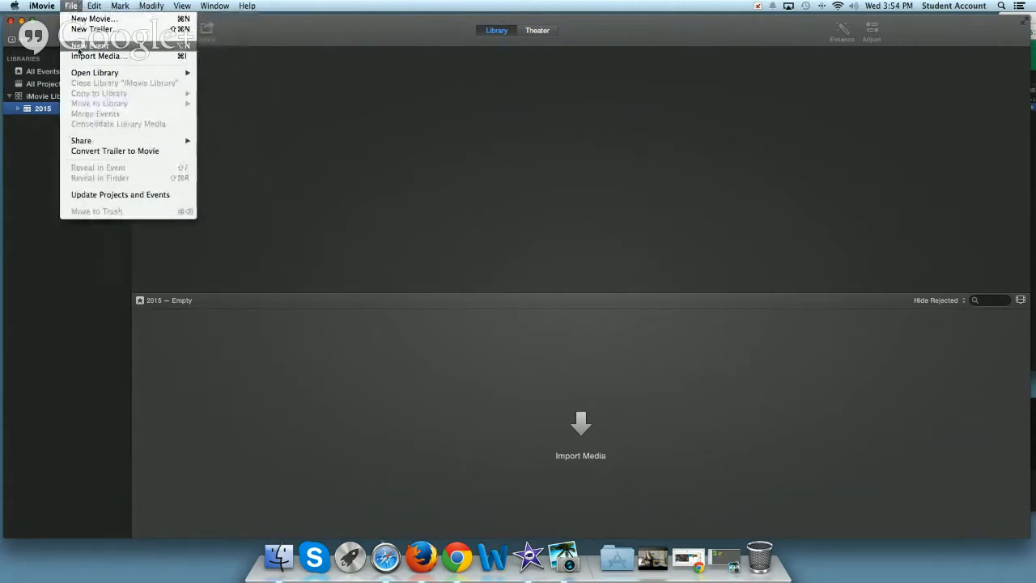
pyautogui.moveTo(79, 73)
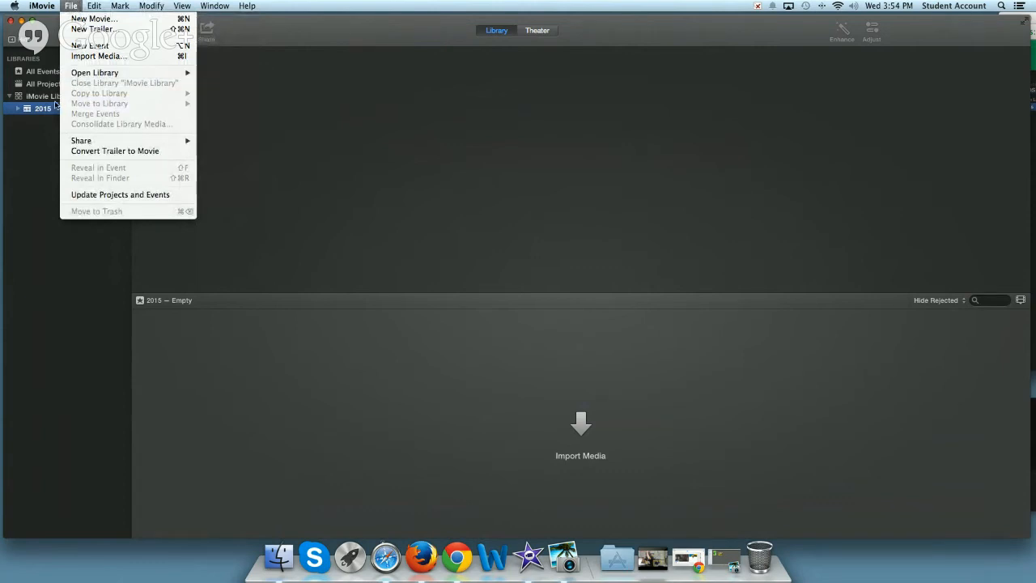
pyautogui.click(18, 163)
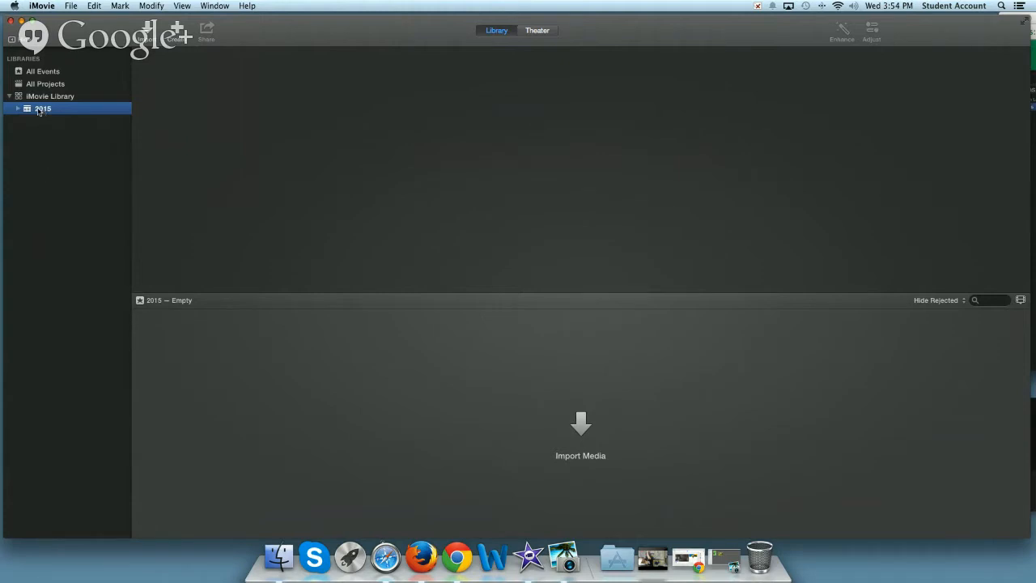
# Select the Turtle Video event under 2015 in the library and start a new movie
pyautogui.click(17, 108)
pyautogui.click(53, 122)
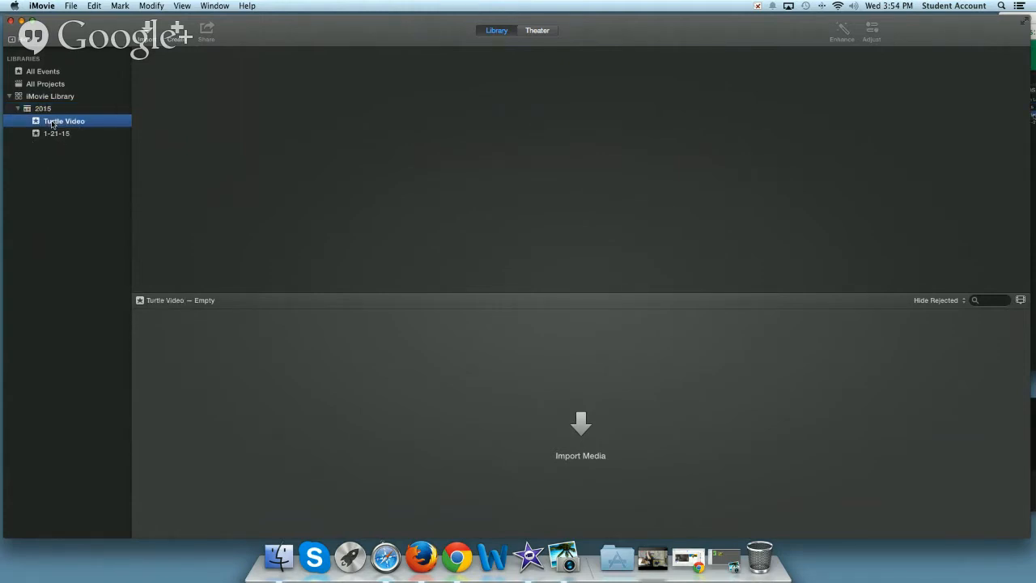
pyautogui.click(76, 7)
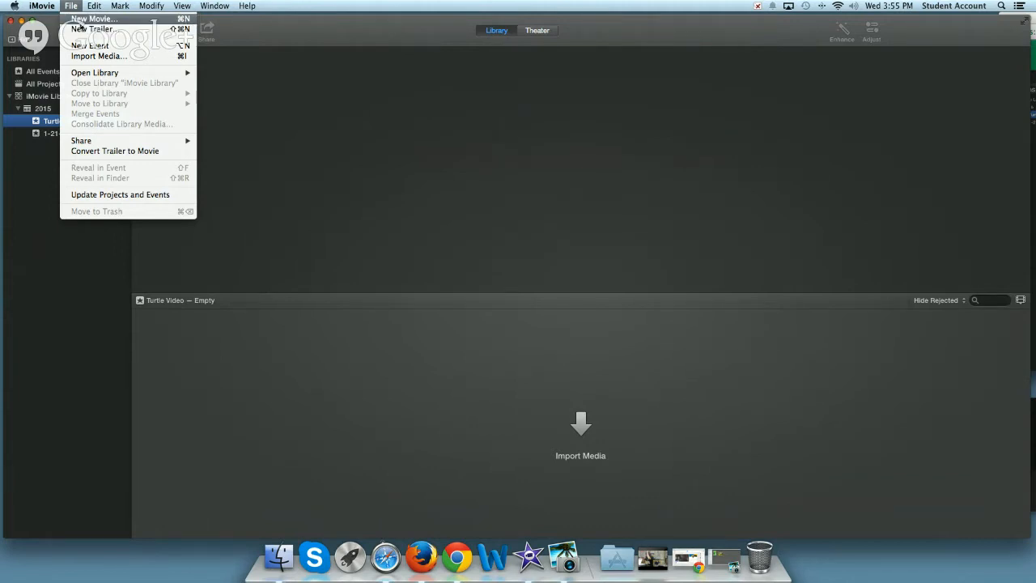
pyautogui.click(90, 19)
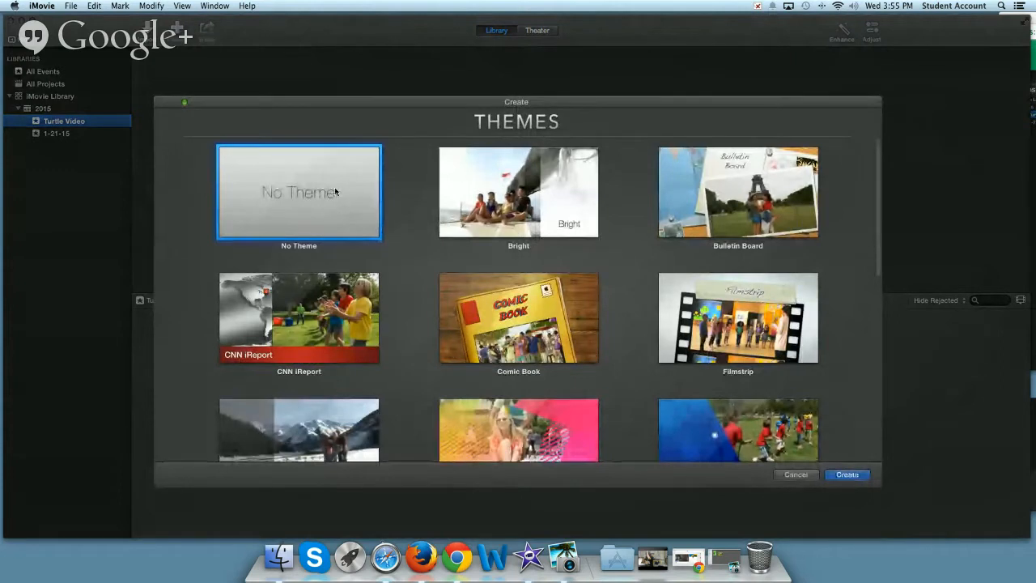
# Look through the available themes for the new movie, from No Theme down to Travel
pyautogui.scroll(-3, 403, 217)
pyautogui.scroll(-8, 403, 216)
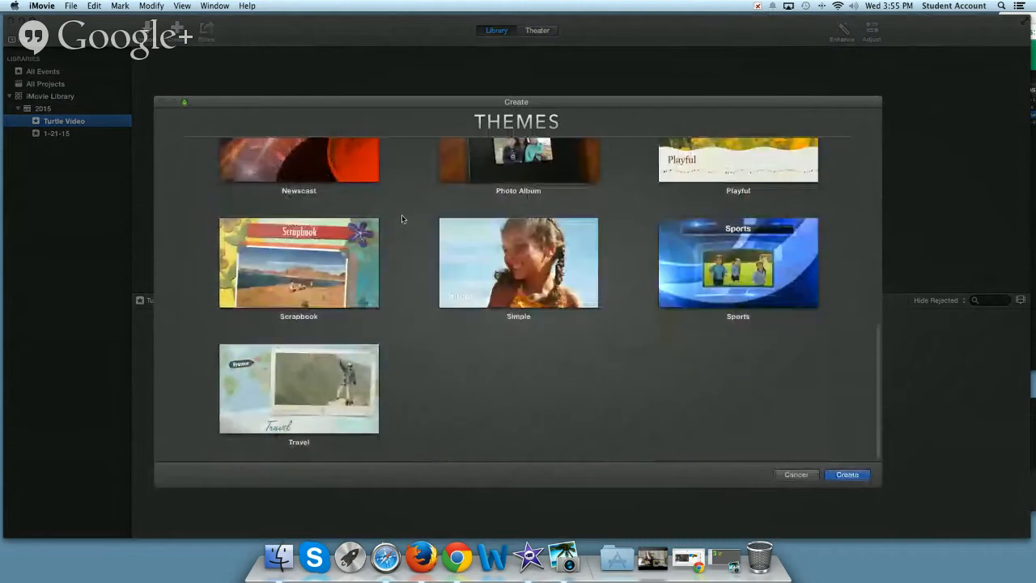
pyautogui.scroll(10, 401, 219)
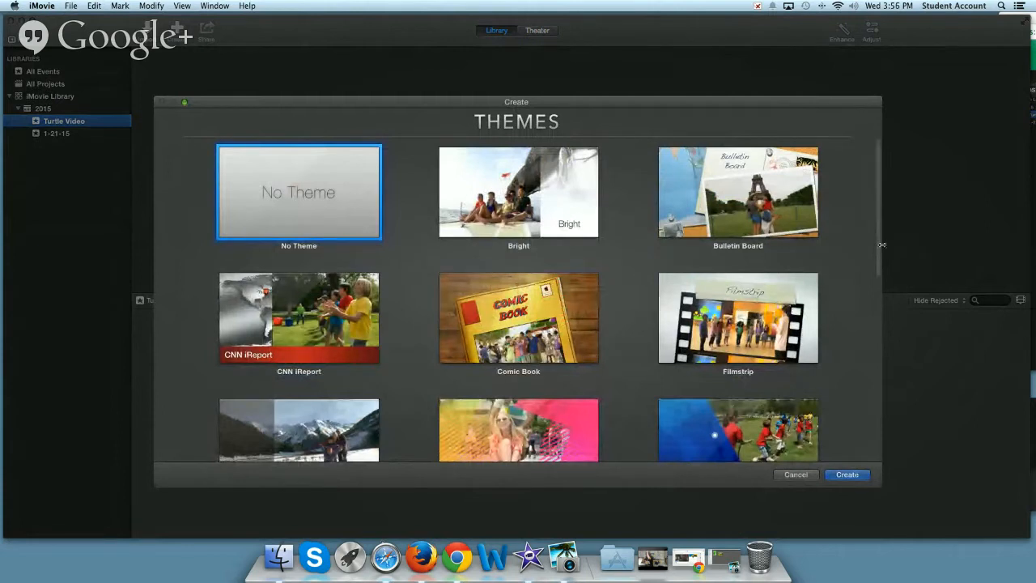
pyautogui.moveTo(879, 244); pyautogui.dragTo(872, 312)
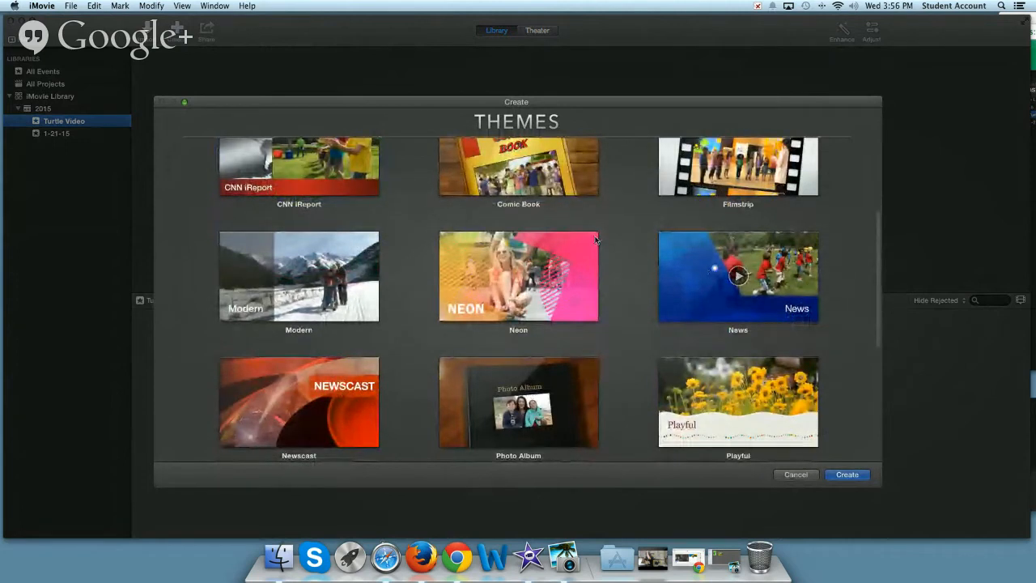
pyautogui.moveTo(694, 257)
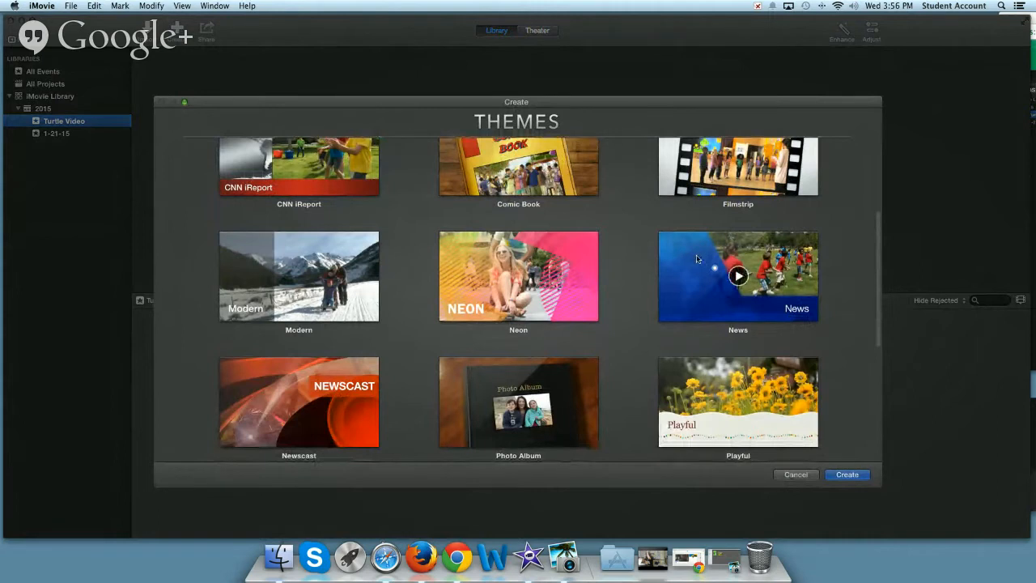
pyautogui.scroll(2, 711, 257)
pyautogui.scroll(-6, 712, 257)
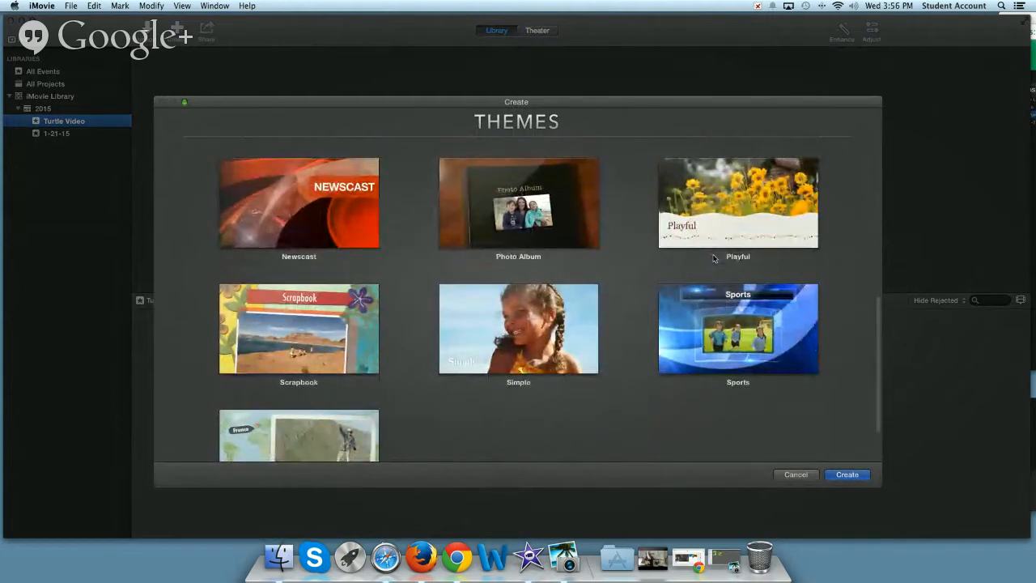
pyautogui.scroll(8, 713, 258)
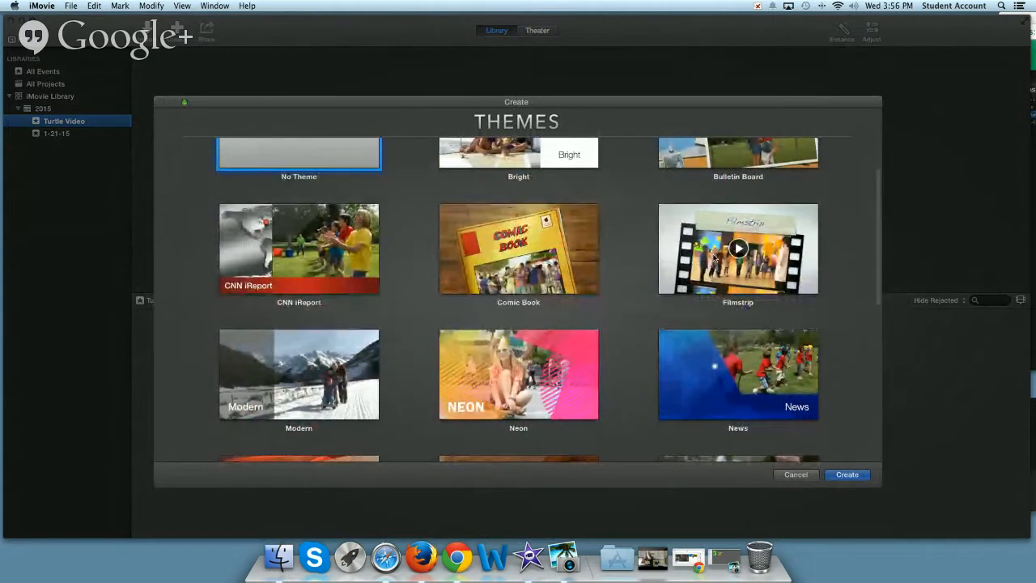
pyautogui.scroll(2, 713, 255)
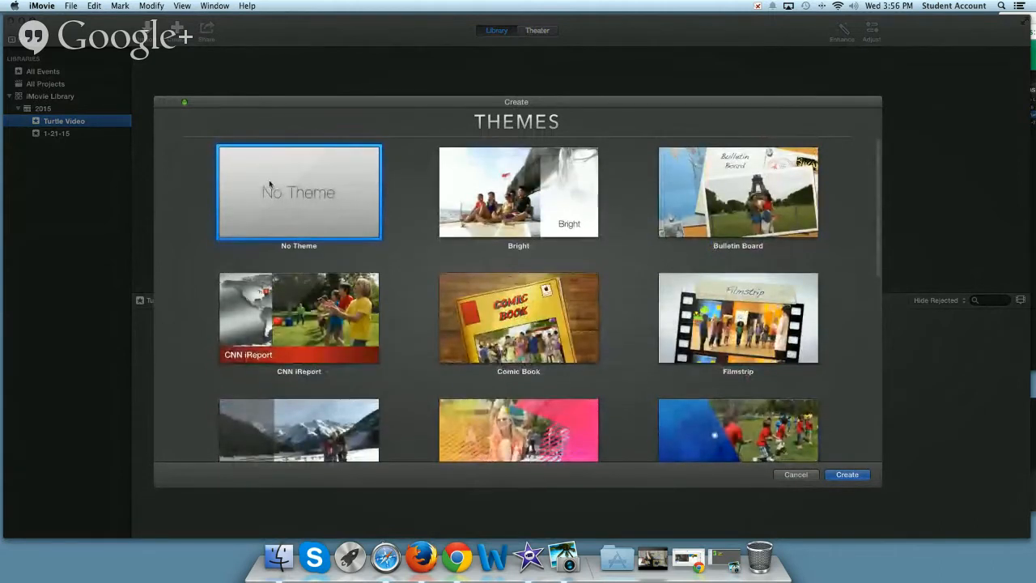
# Create the movie with No Theme, name it Turtle Video, and assign it to the Turtle Video event
pyautogui.click(847, 474)
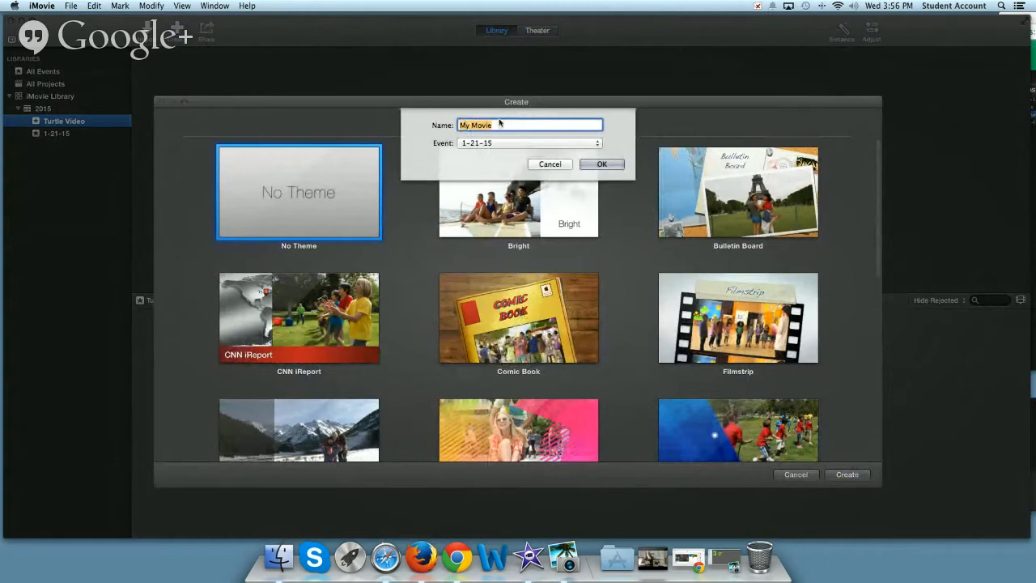
pyautogui.write('Turtle Video')
pyautogui.click(486, 142)
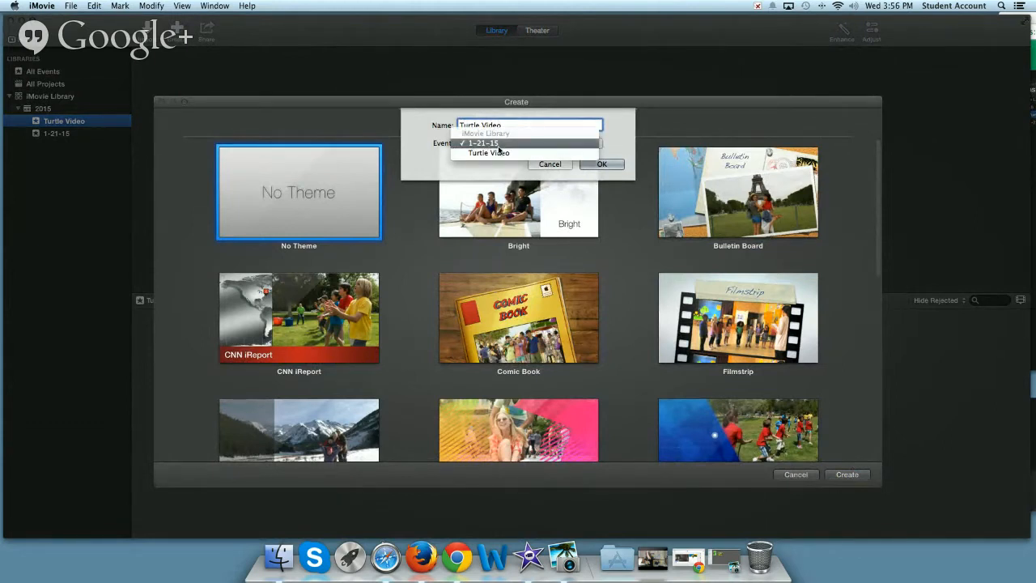
pyautogui.click(489, 153)
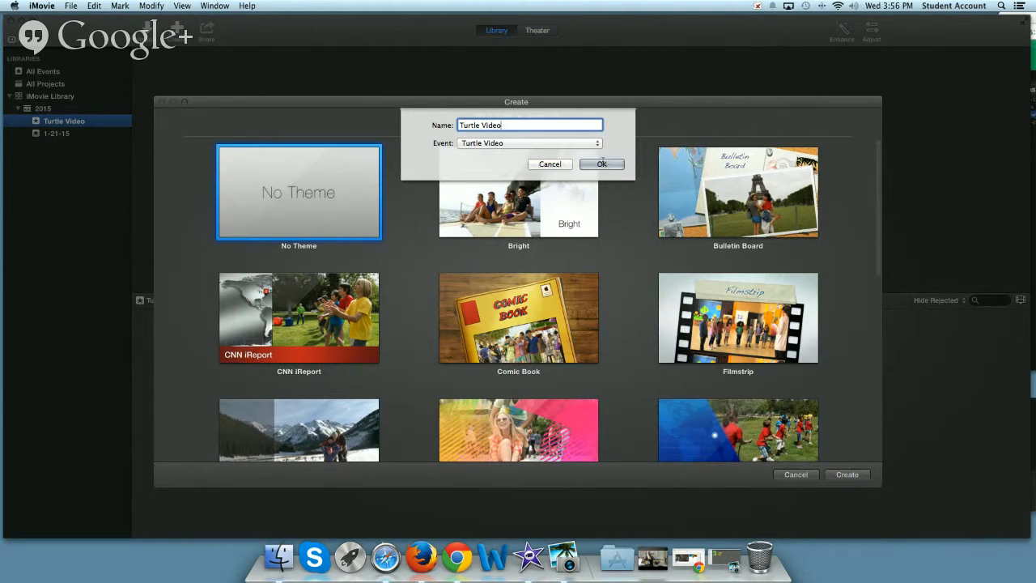
pyautogui.click(602, 163)
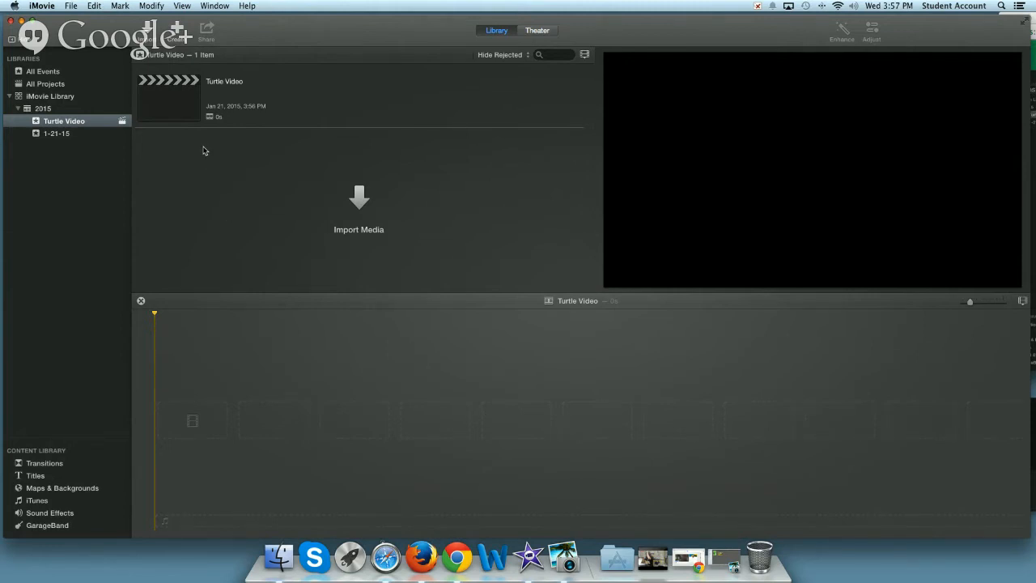
# Start a media import into the Turtle Video event and expand the Turtle Clips folder on the Desktop
pyautogui.click(363, 208)
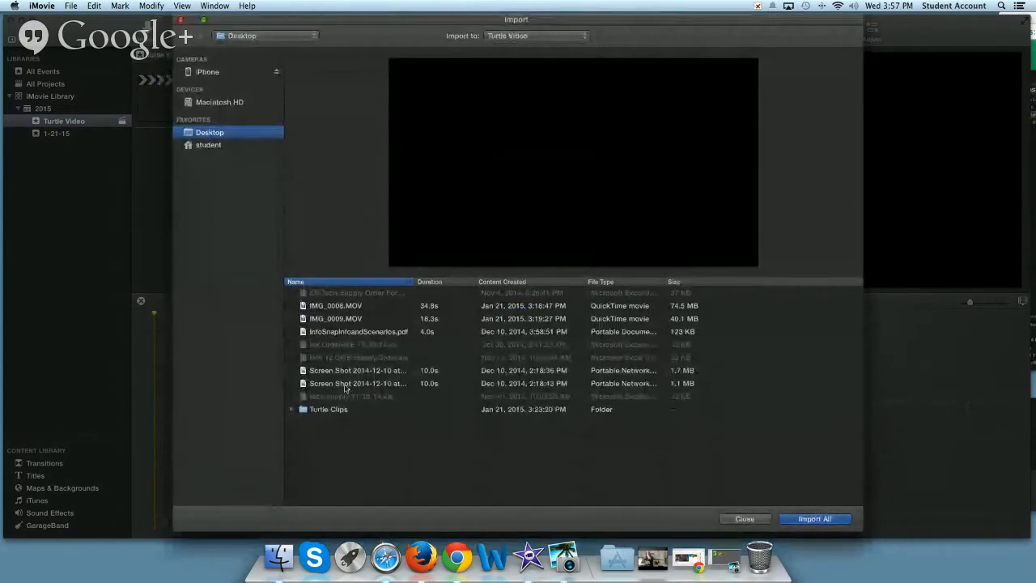
pyautogui.click(325, 411)
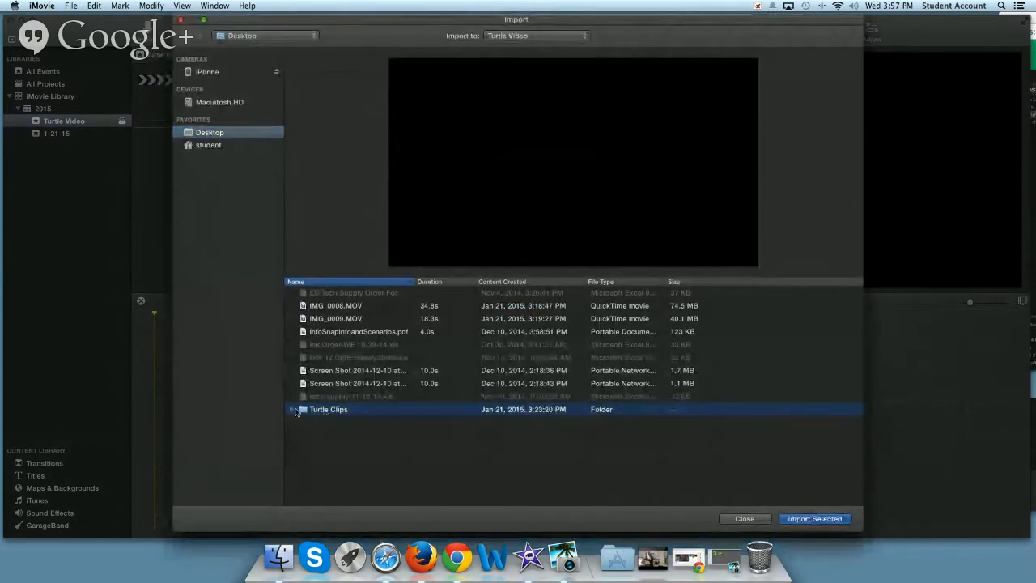
pyautogui.click(292, 409)
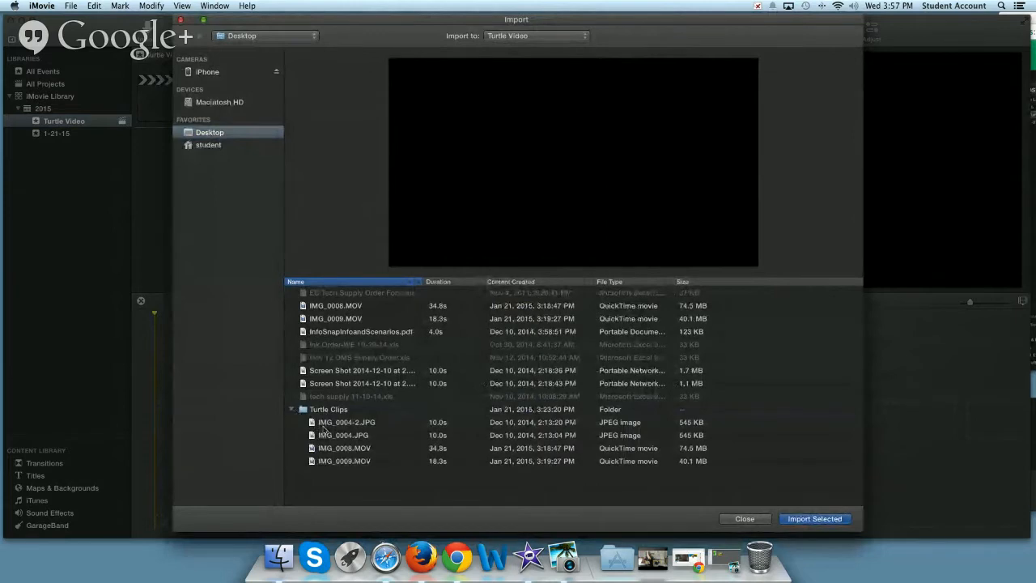
# Preview IMG_0004-2.JPG, IMG_0004.JPG, IMG_0008.MOV and IMG_0009.MOV in the Turtle Clips folder
pyautogui.click(328, 424)
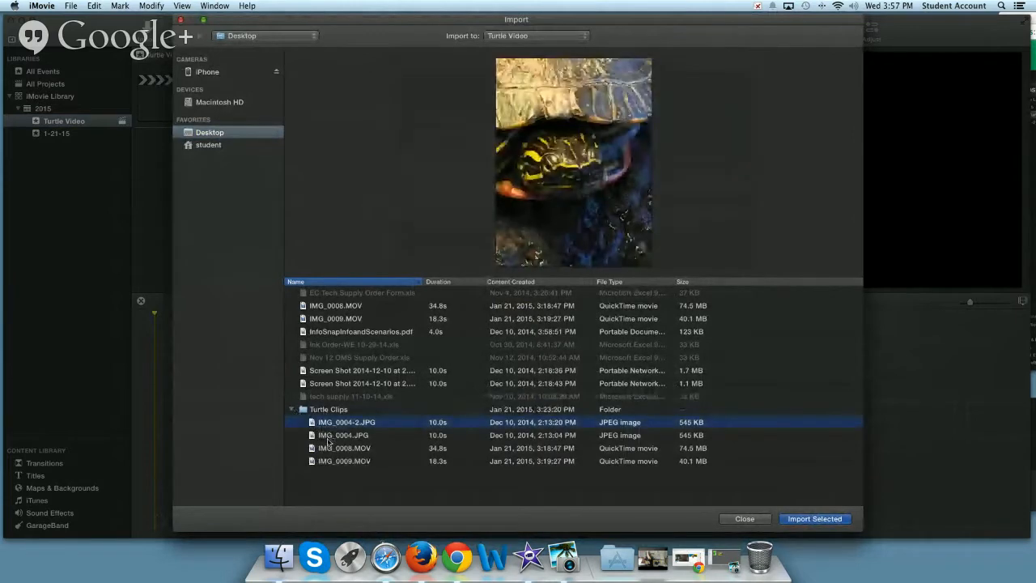
pyautogui.click(329, 438)
pyautogui.click(330, 424)
pyautogui.click(327, 435)
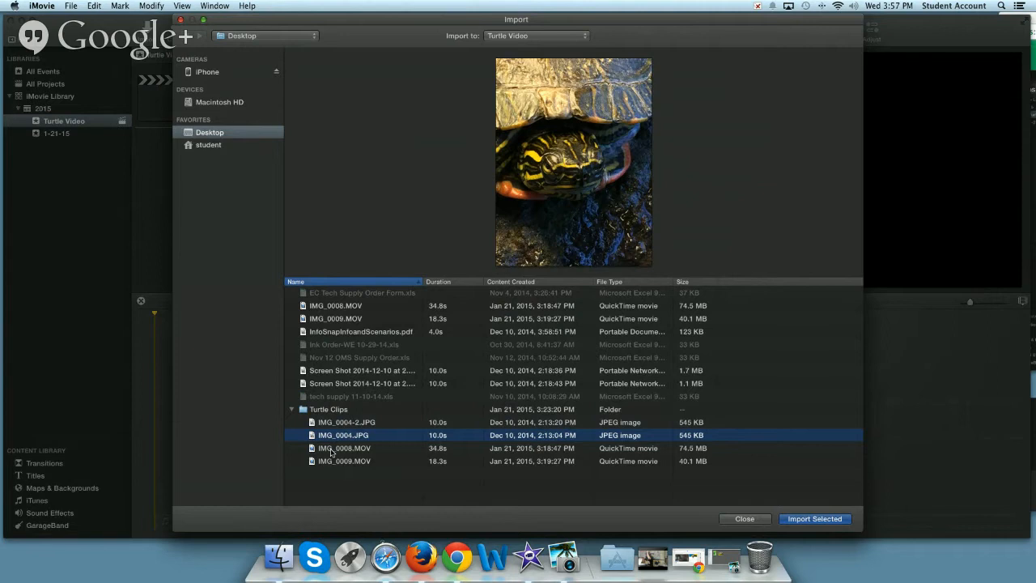
pyautogui.click(330, 451)
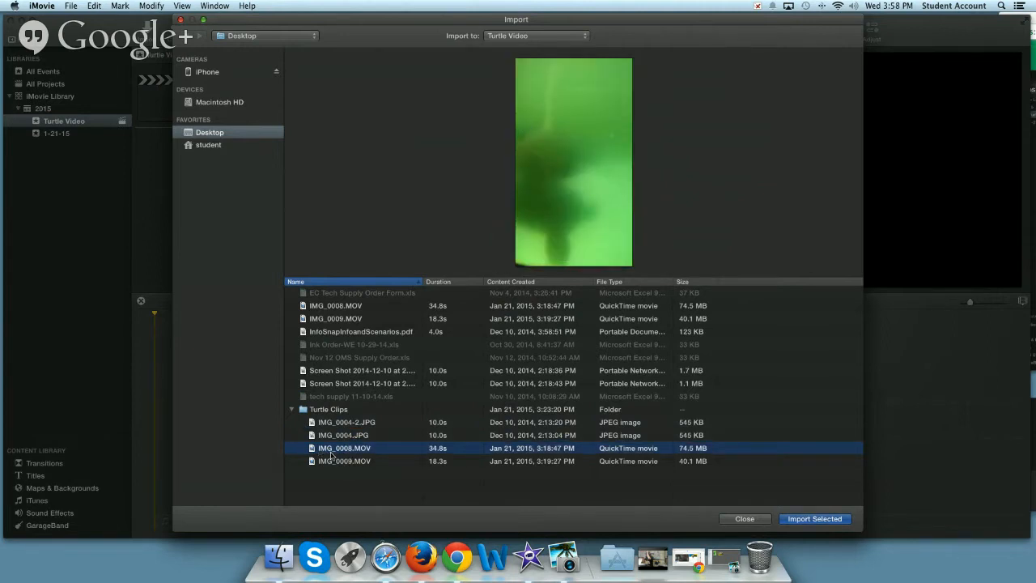
pyautogui.click(573, 250)
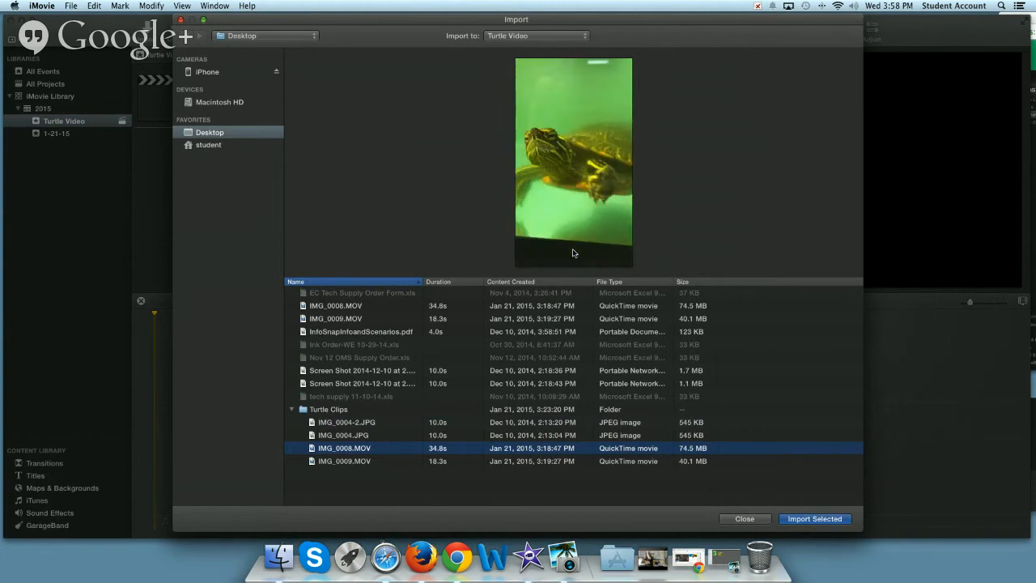
pyautogui.click(328, 461)
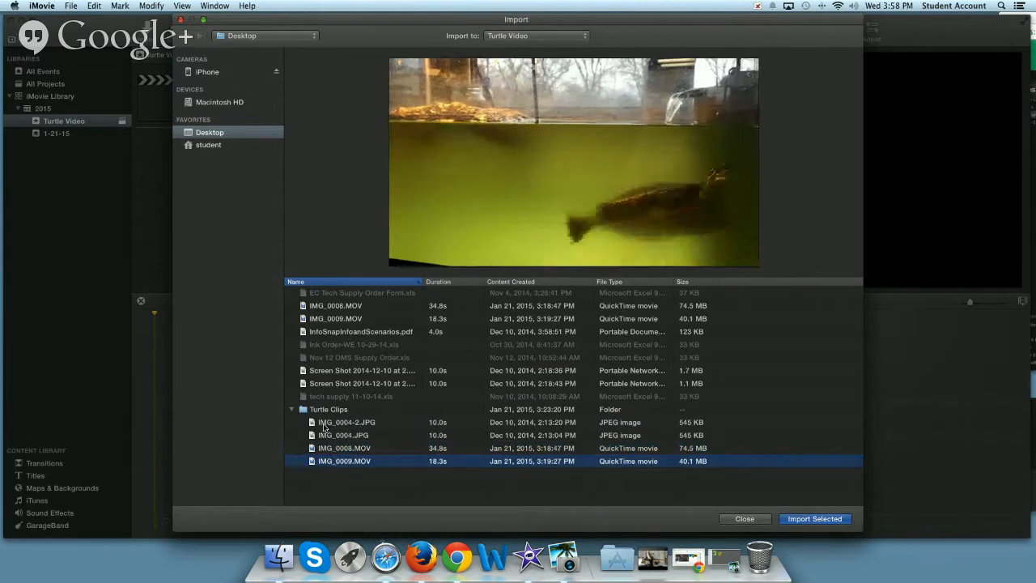
# Select all four files in the Turtle Clips folder, from IMG_0004-2.JPG to IMG_0009.MOV, and import them into the Turtle Video event
pyautogui.keyDown('shift'); pyautogui.click(324, 426); pyautogui.keyUp('shift')
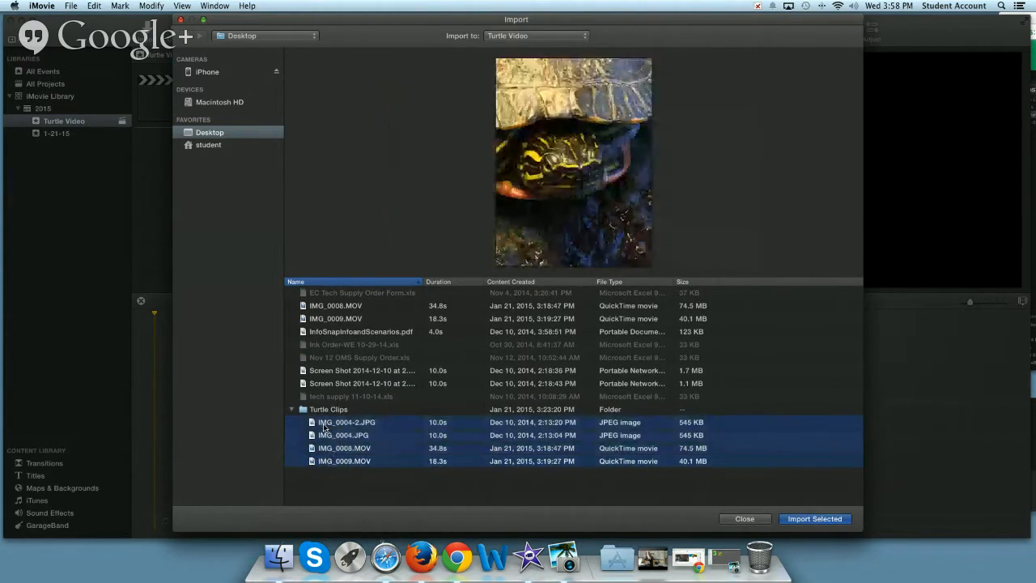
pyautogui.click(332, 474)
pyautogui.click(330, 461)
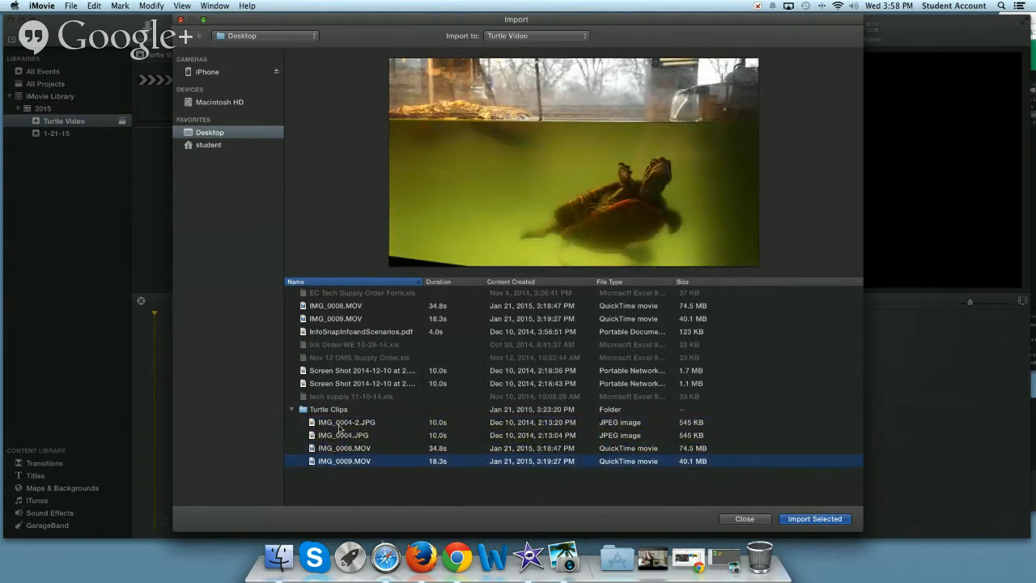
pyautogui.keyDown('shift'); pyautogui.click(339, 426); pyautogui.keyUp('shift')
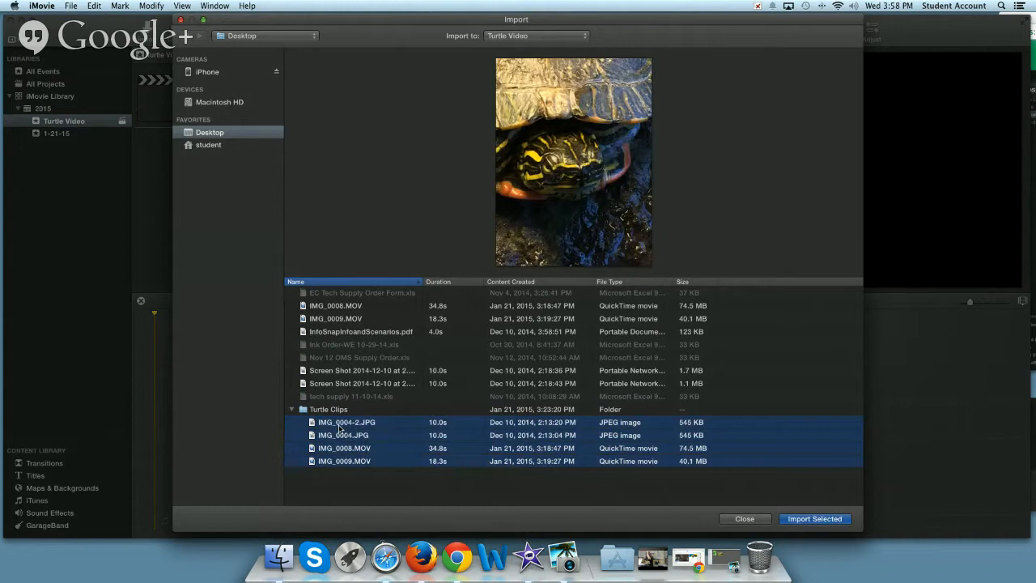
pyautogui.click(811, 519)
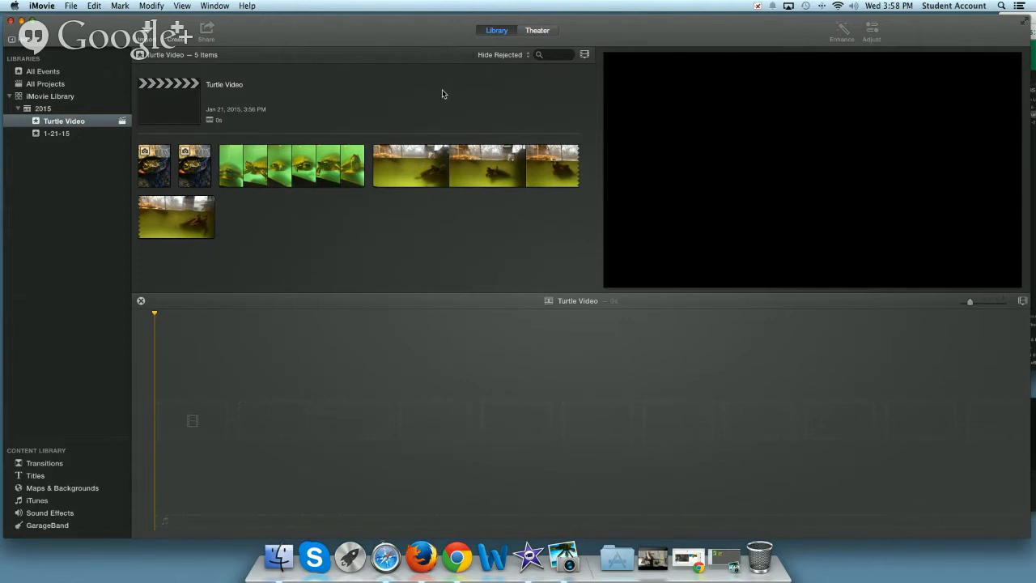
# Preview the two turtle photos in the Turtle Video event
pyautogui.moveTo(389, 29); pyautogui.dragTo(387, 28)
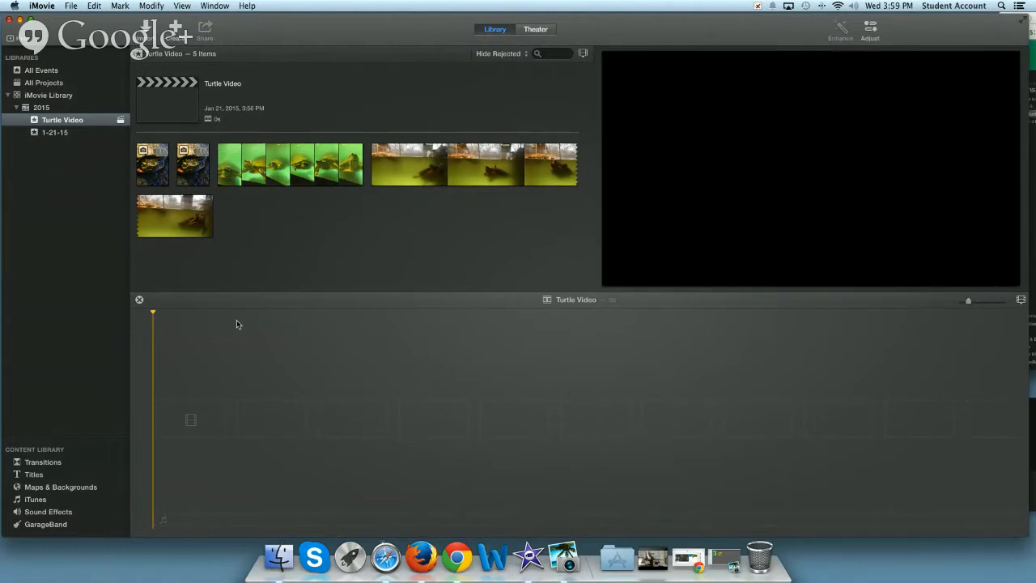
pyautogui.click(149, 169)
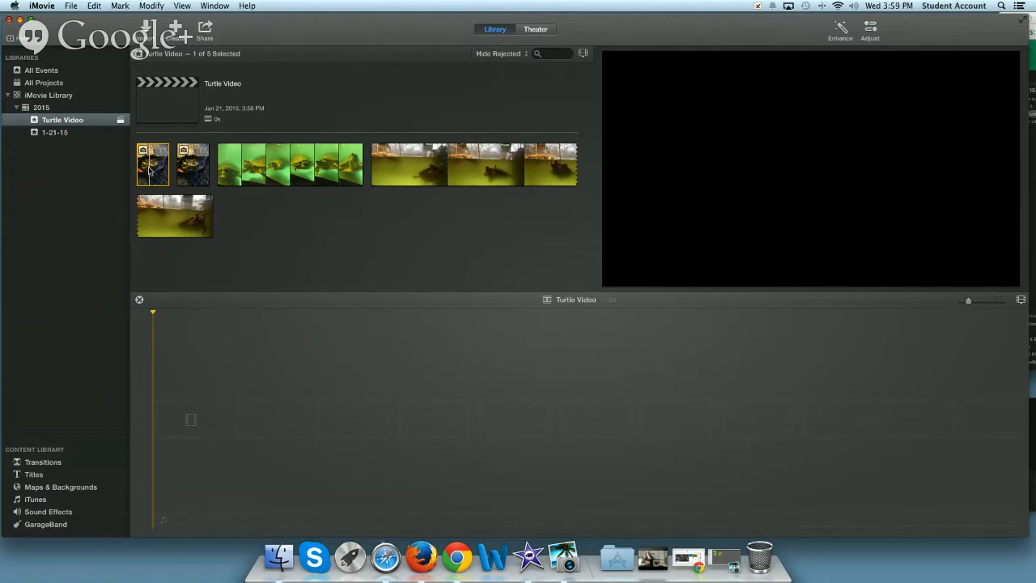
pyautogui.click(189, 167)
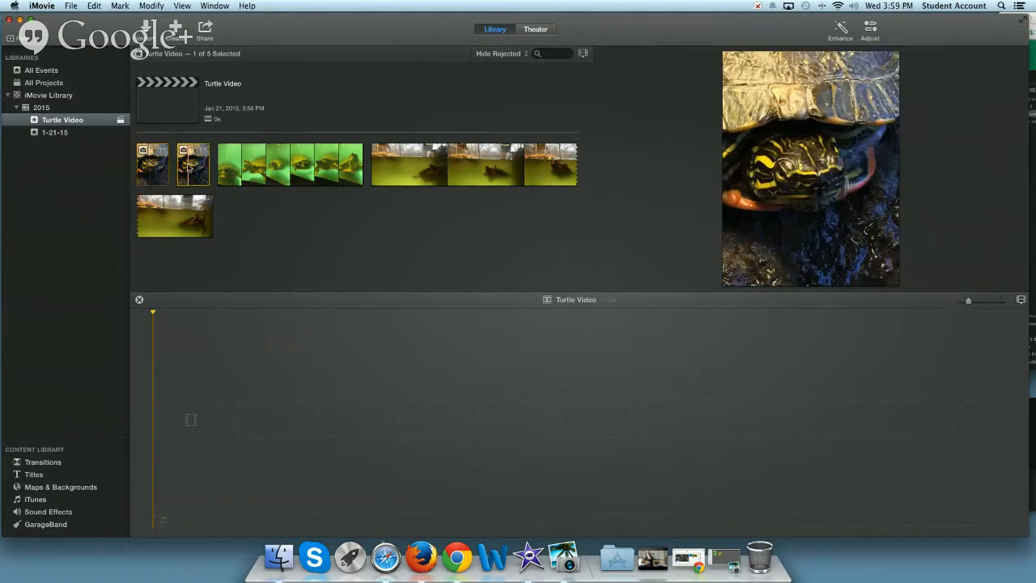
pyautogui.click(233, 170)
# Try shorter and longer selection ranges on the second turtle photo, including 3.8 s and 5.9 s
pyautogui.click(207, 165)
pyautogui.moveTo(208, 165); pyautogui.dragTo(193, 163)
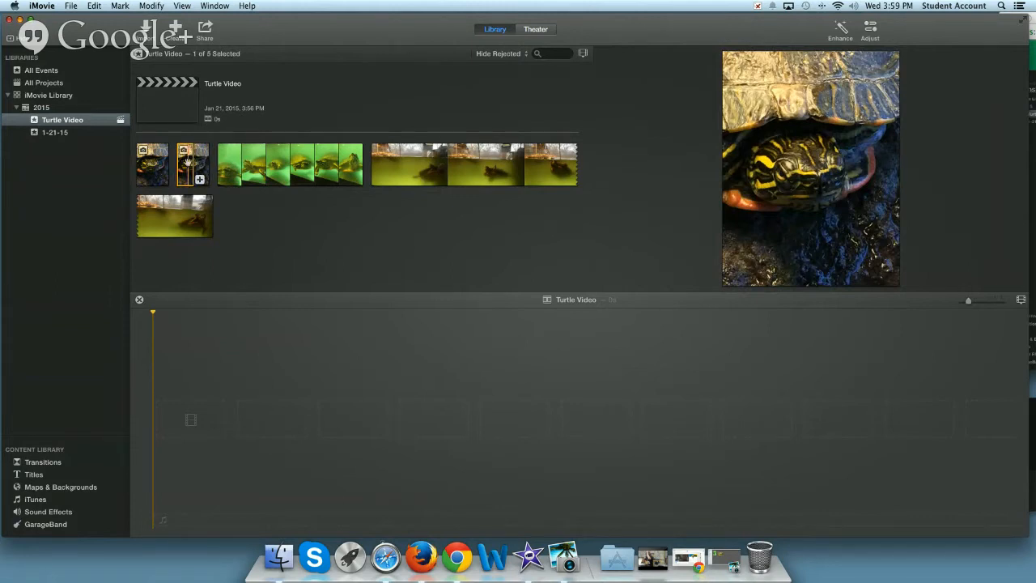
pyautogui.moveTo(201, 163); pyautogui.dragTo(208, 163)
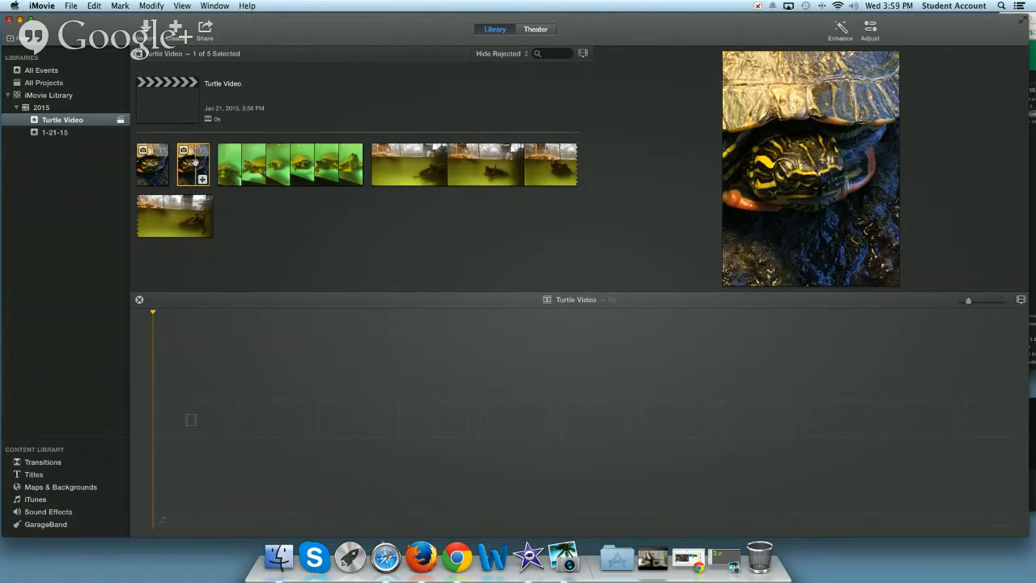
pyautogui.moveTo(208, 163)
pyautogui.mouseDown()
pyautogui.moveTo(187, 164)
pyautogui.moveTo(196, 164)
pyautogui.mouseUp()
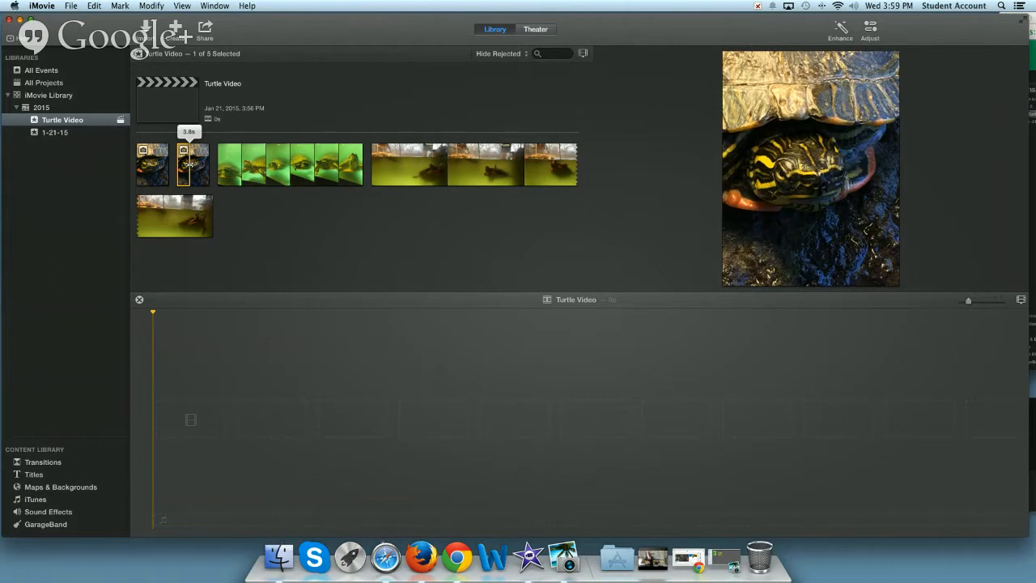
pyautogui.moveTo(187, 165); pyautogui.dragTo(195, 164)
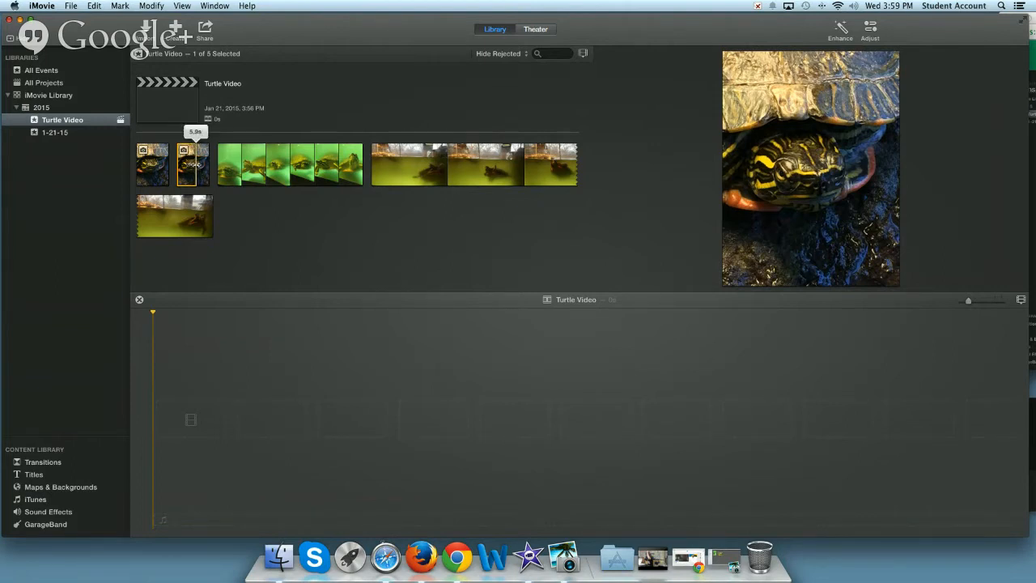
pyautogui.moveTo(195, 165); pyautogui.dragTo(231, 163)
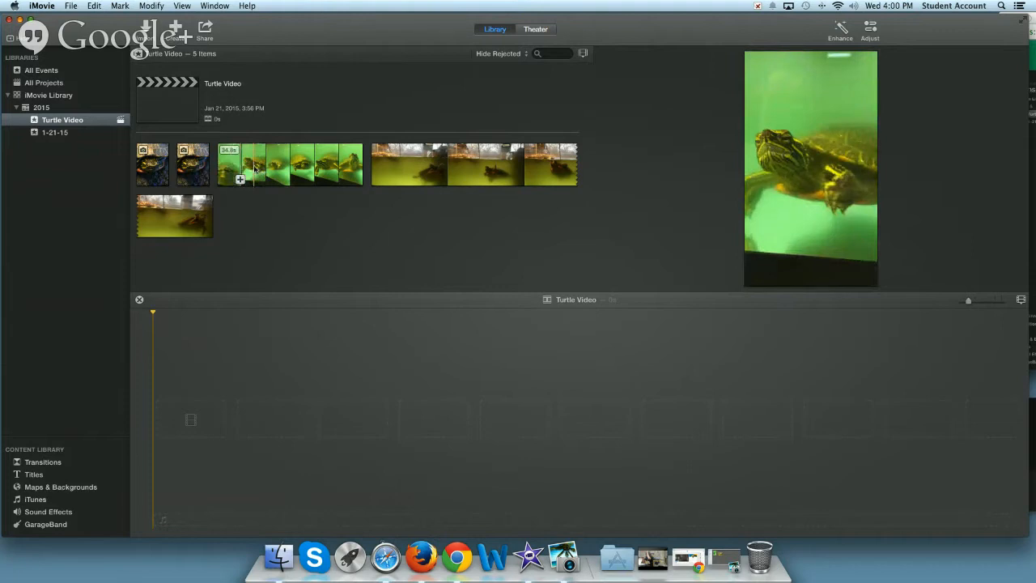
# Select a portion of about 7 seconds from the middle of the green turtle clip and place it in the movie timeline
pyautogui.click(263, 168)
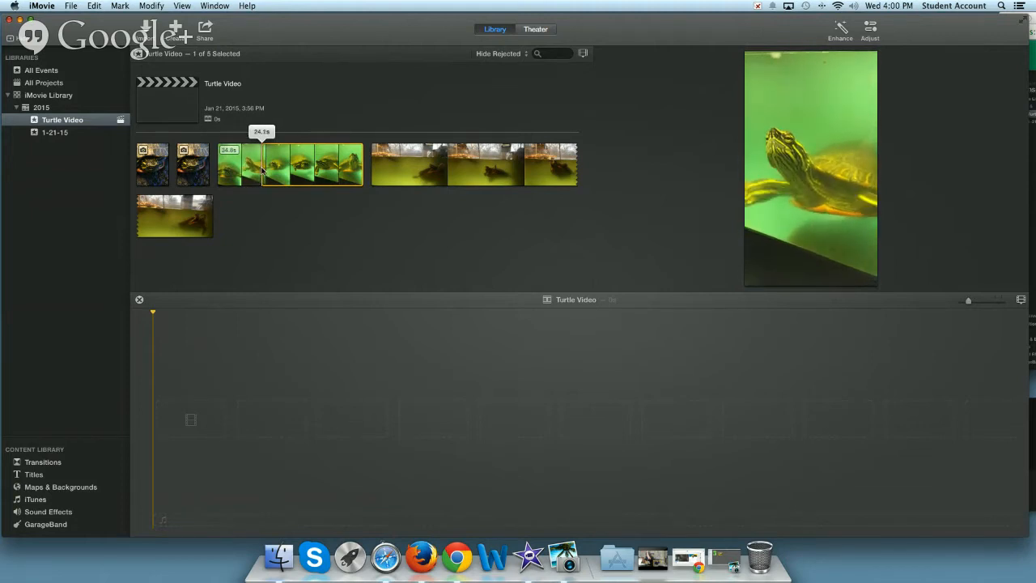
pyautogui.moveTo(262, 171); pyautogui.dragTo(263, 170)
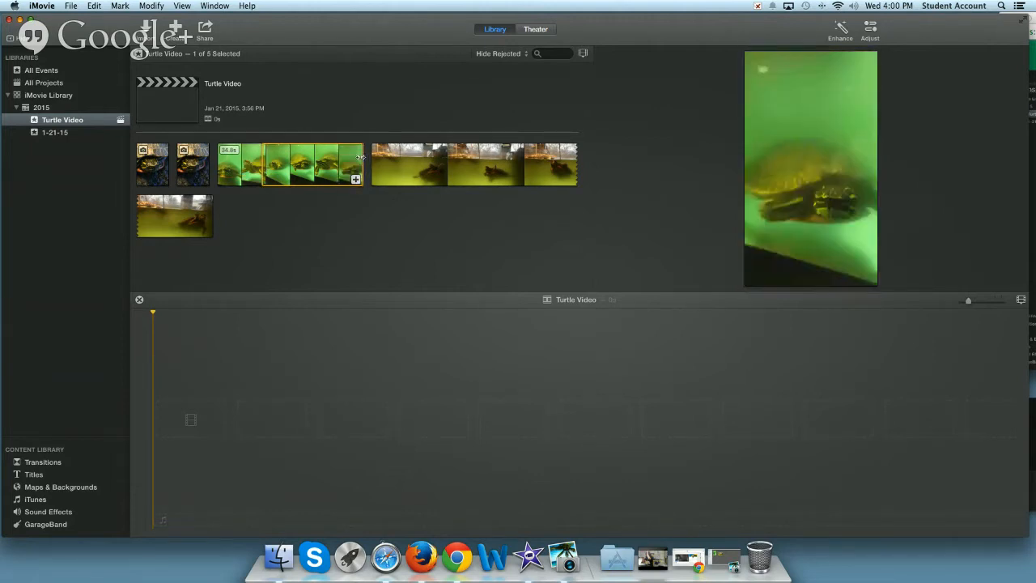
pyautogui.moveTo(361, 158); pyautogui.dragTo(293, 160)
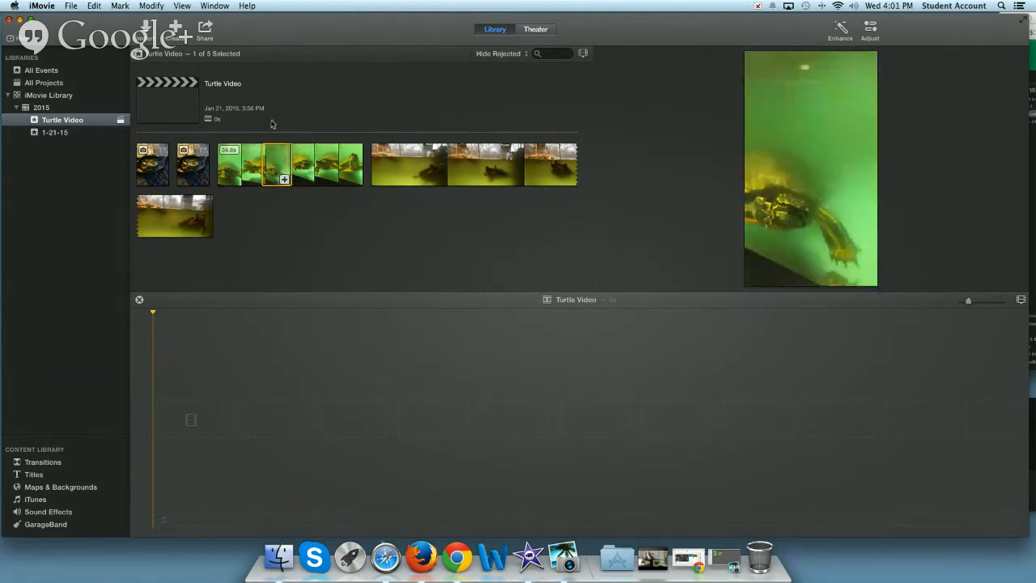
pyautogui.click(272, 167)
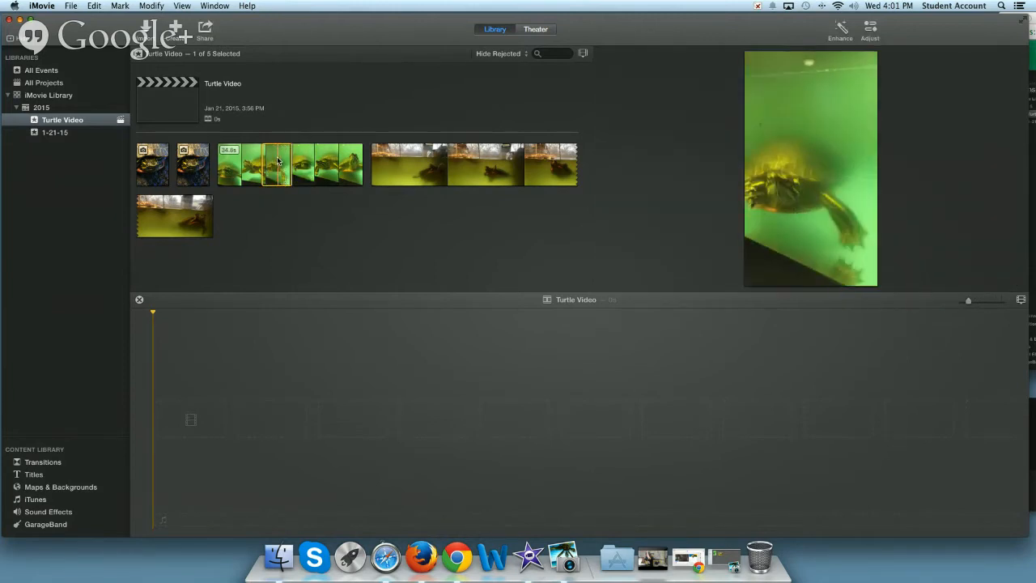
pyautogui.moveTo(278, 166); pyautogui.dragTo(249, 310)
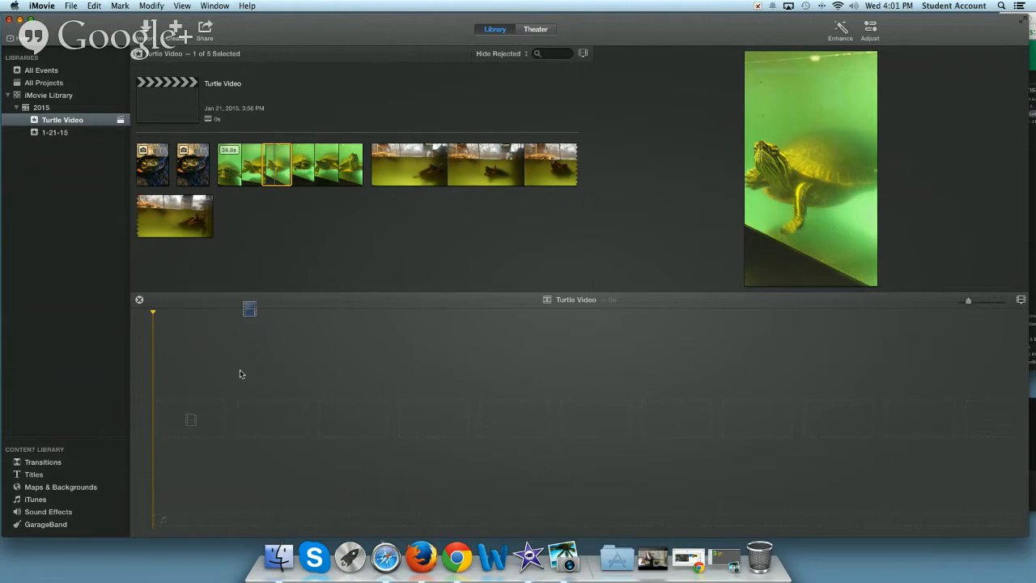
pyautogui.moveTo(227, 405); pyautogui.dragTo(212, 409)
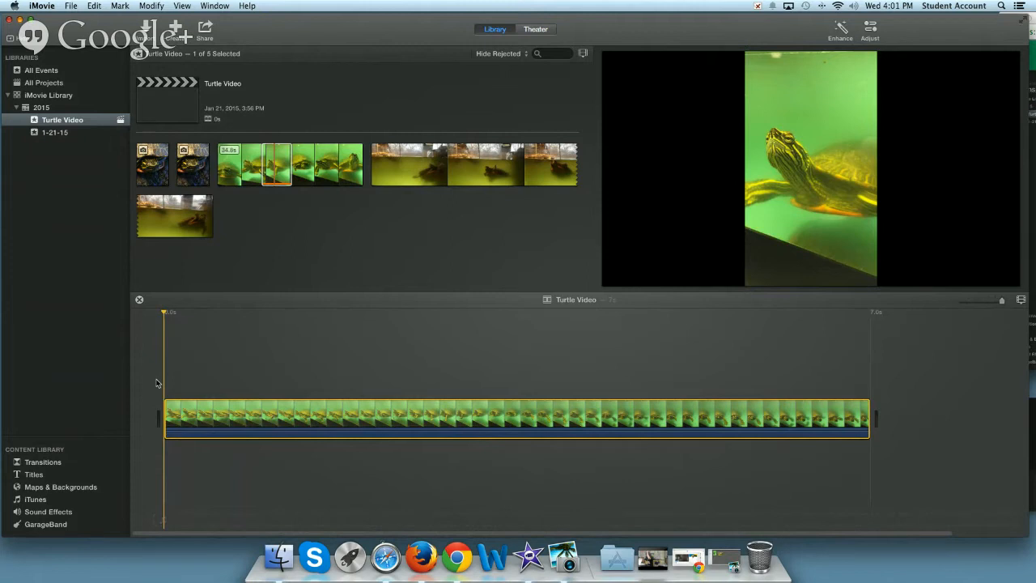
# Play the green turtle clip in the timeline from its start
pyautogui.hscroll(1, 222, 321)
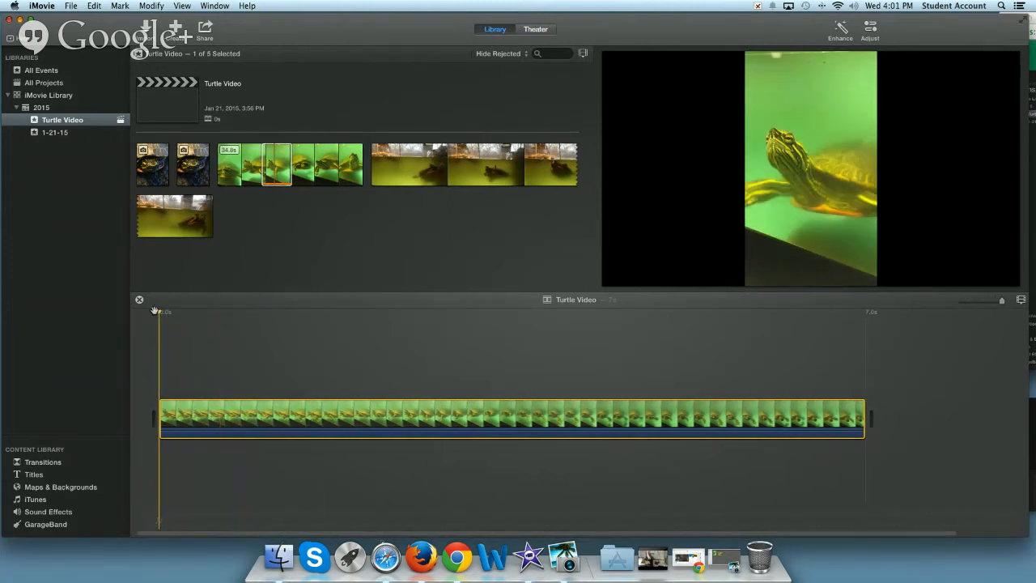
pyautogui.press('space')
pyautogui.press('space')
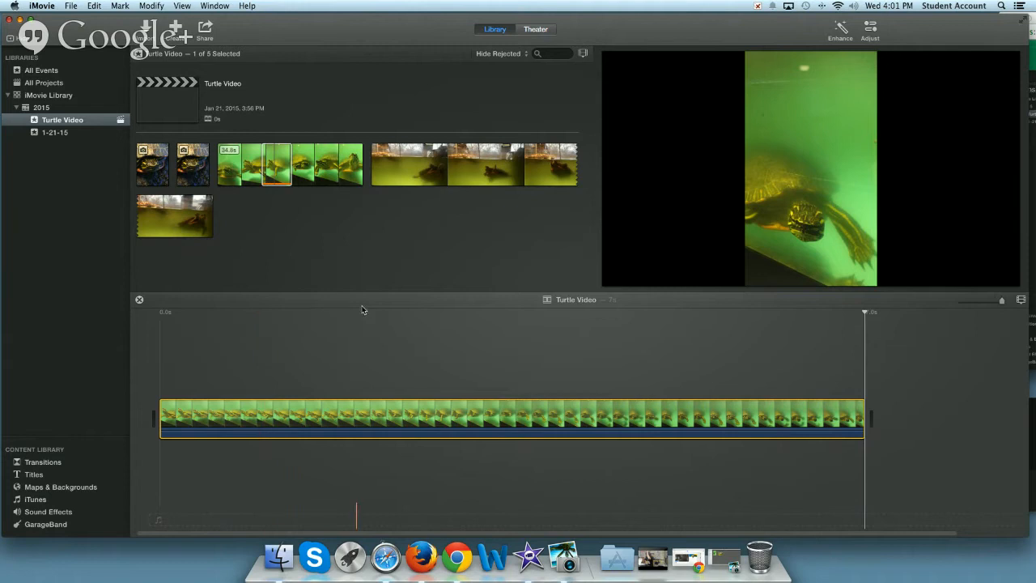
# Select about 5 seconds from the middle of the 18.3 s tank clip and add it to the end of the movie
pyautogui.click(381, 169)
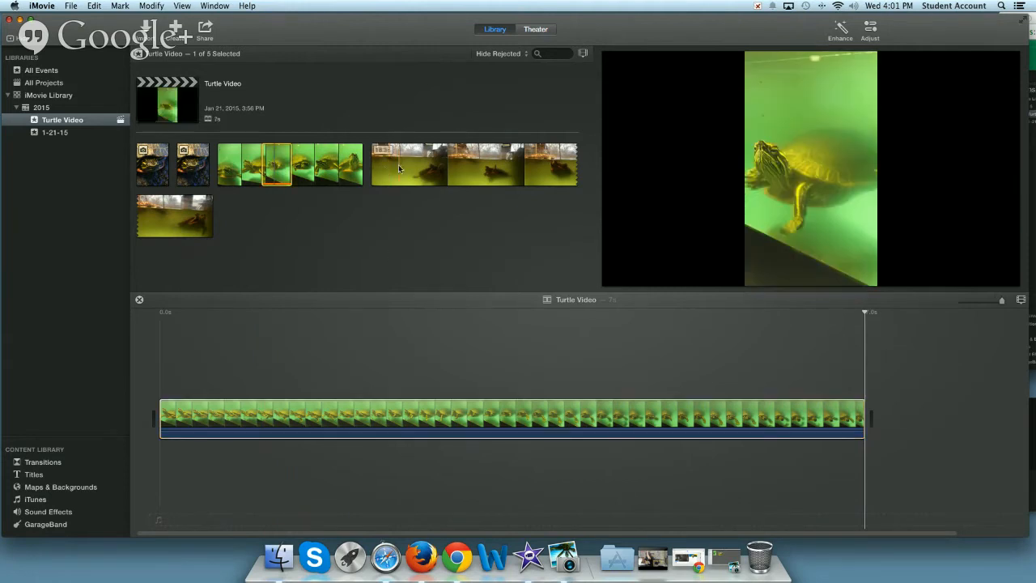
pyautogui.moveTo(444, 168); pyautogui.dragTo(474, 167)
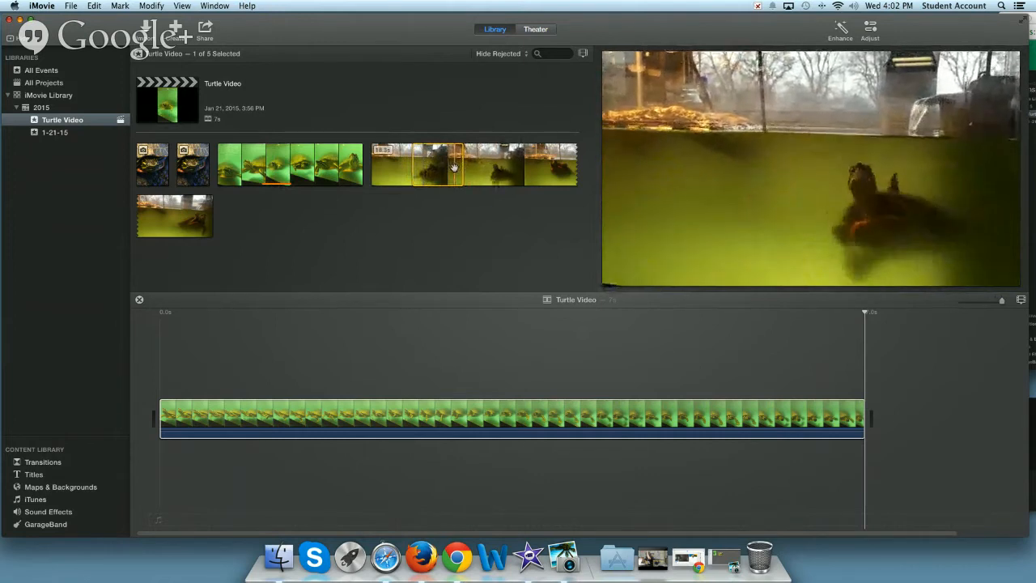
pyautogui.moveTo(463, 166); pyautogui.dragTo(536, 166)
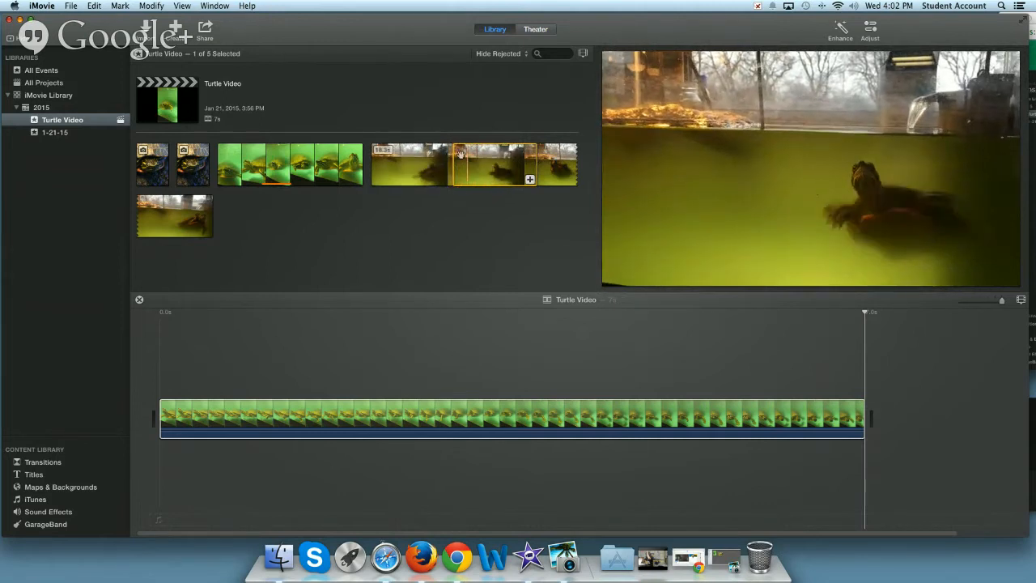
pyautogui.press('space')
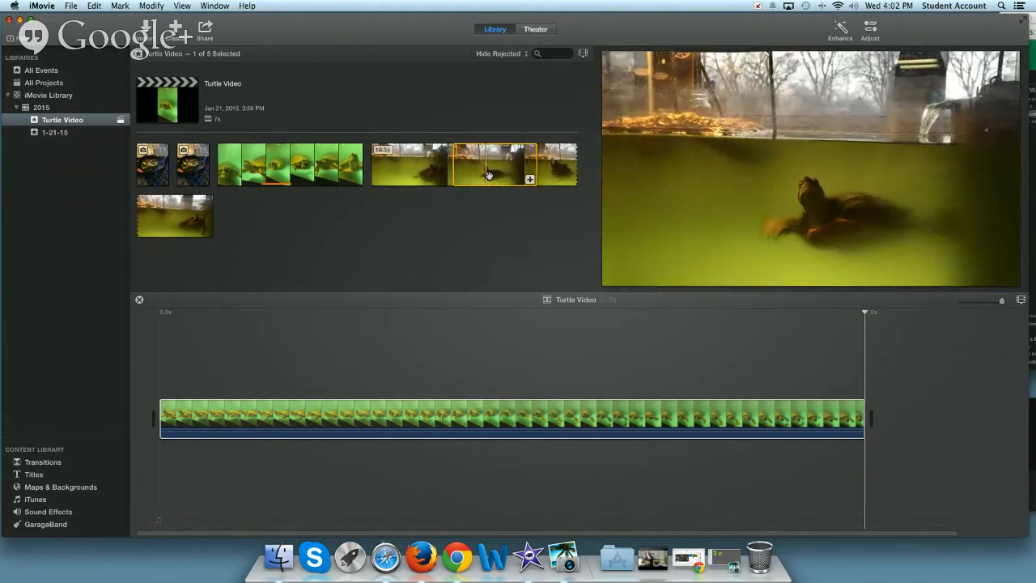
pyautogui.click(530, 178)
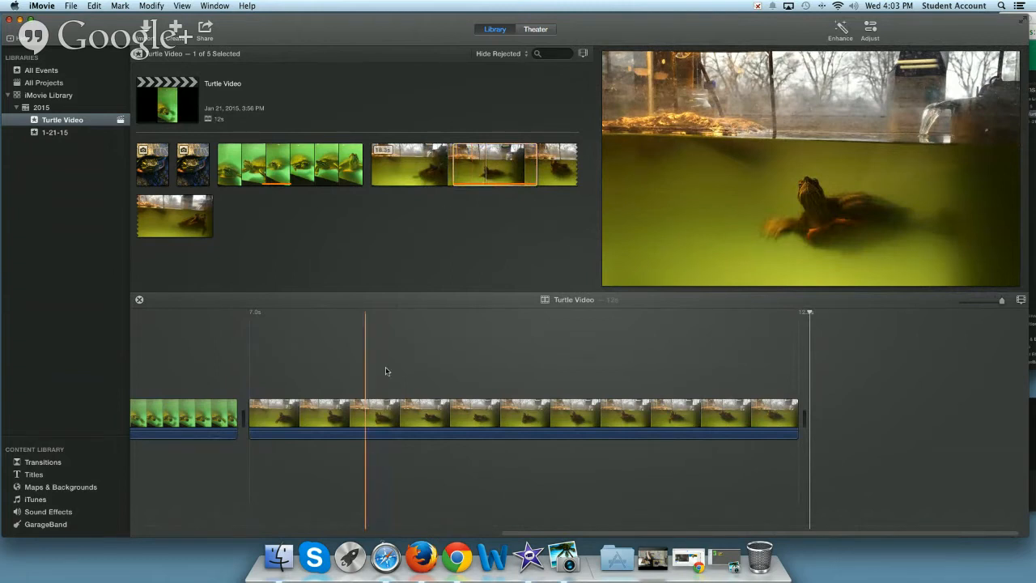
# Insert the second turtle photo at the very beginning of the timeline, ahead of the green turtle clip
pyautogui.hscroll(-8, 361, 359)
pyautogui.hscroll(-8, 362, 361)
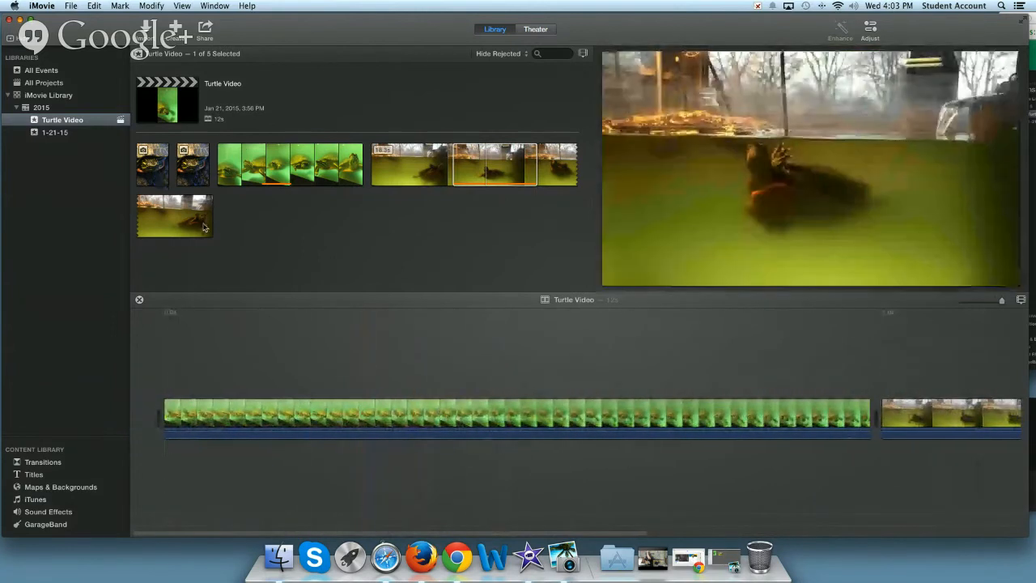
pyautogui.click(193, 174)
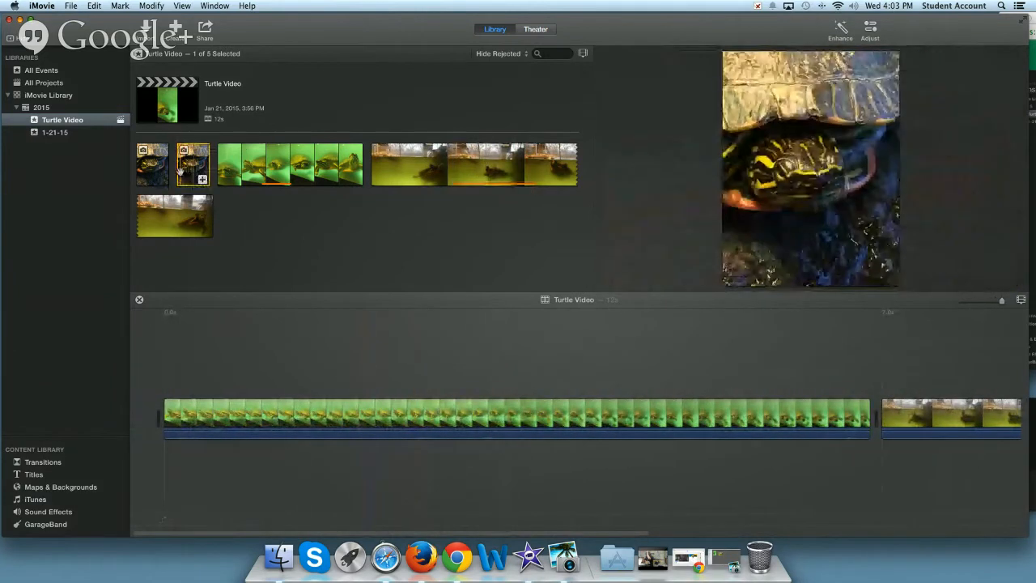
pyautogui.moveTo(209, 165); pyautogui.dragTo(201, 258)
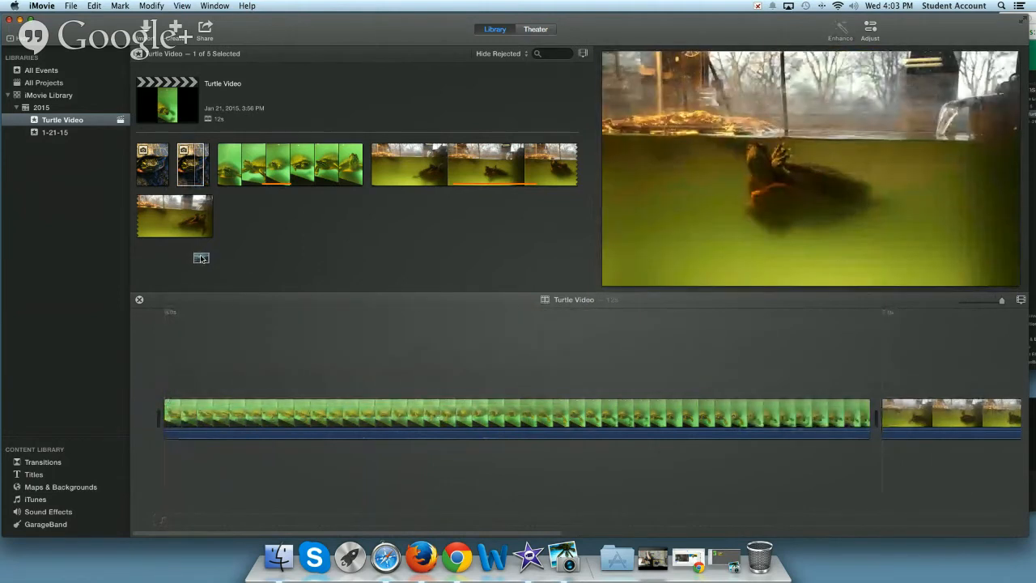
pyautogui.moveTo(201, 258); pyautogui.dragTo(160, 411)
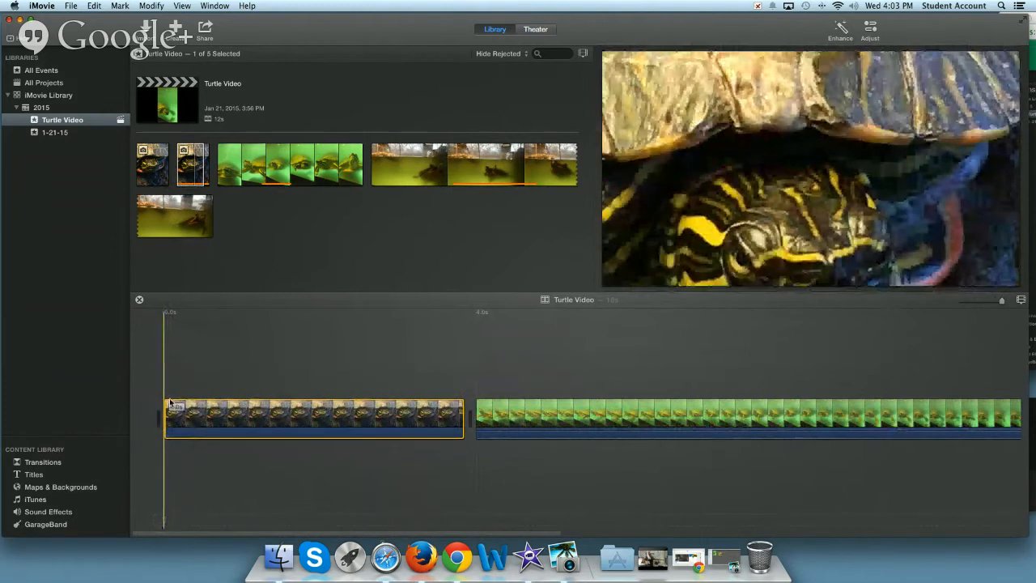
# Insert a 1.5 s portion from the final part of the tank clip between the turtle photo and the green turtle clip
pyautogui.hscroll(2, 541, 383)
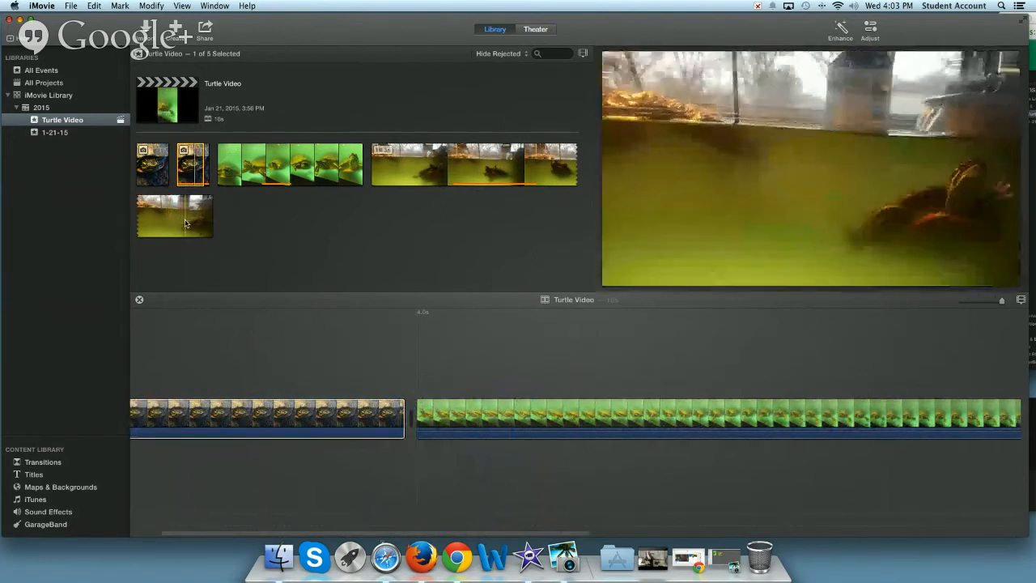
pyautogui.moveTo(183, 218); pyautogui.dragTo(406, 397)
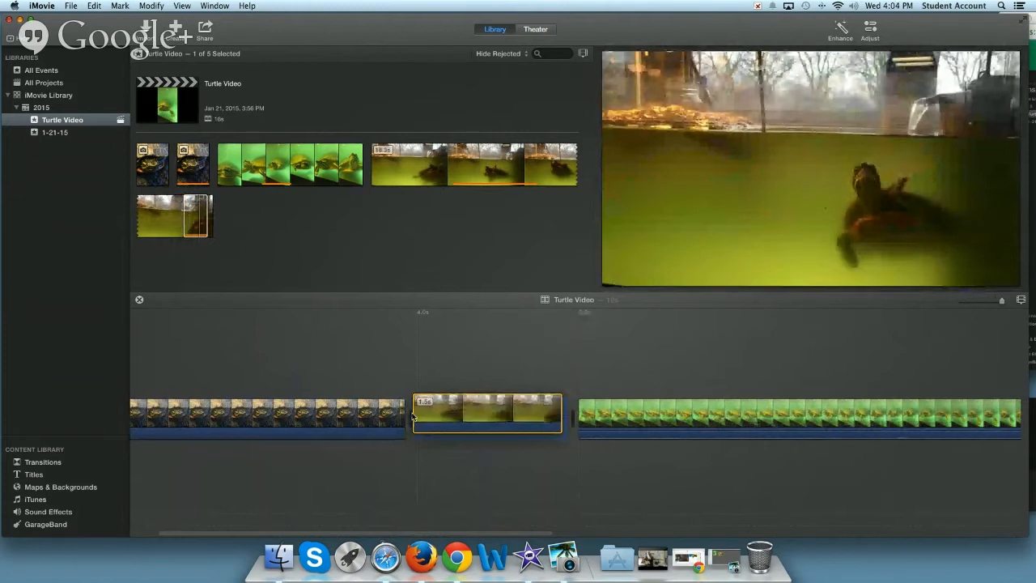
pyautogui.click(317, 340)
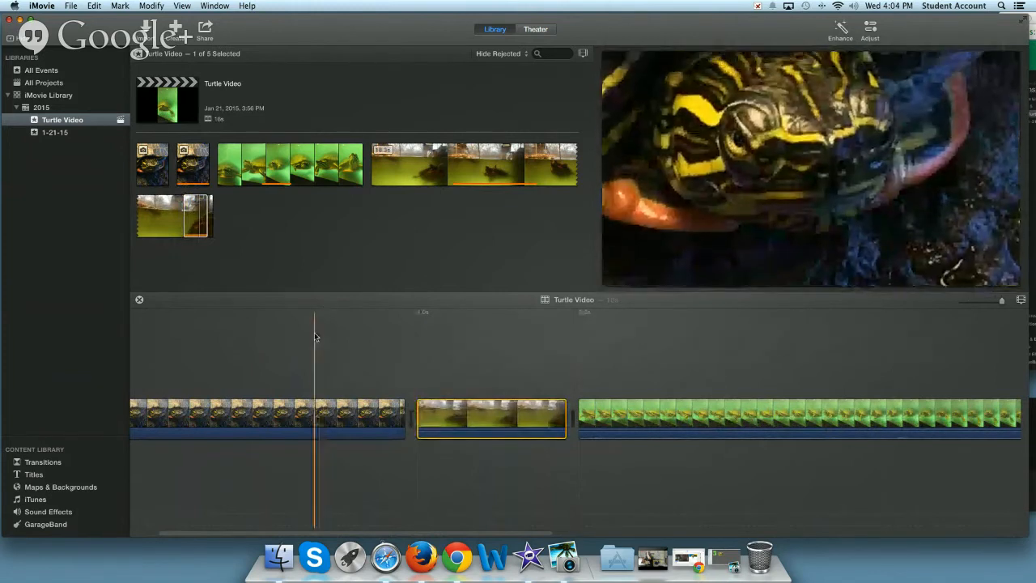
# Review the order of the photo and video clips along the whole movie timeline
pyautogui.hscroll(5, 136, 348)
pyautogui.hscroll(-7, 181, 358)
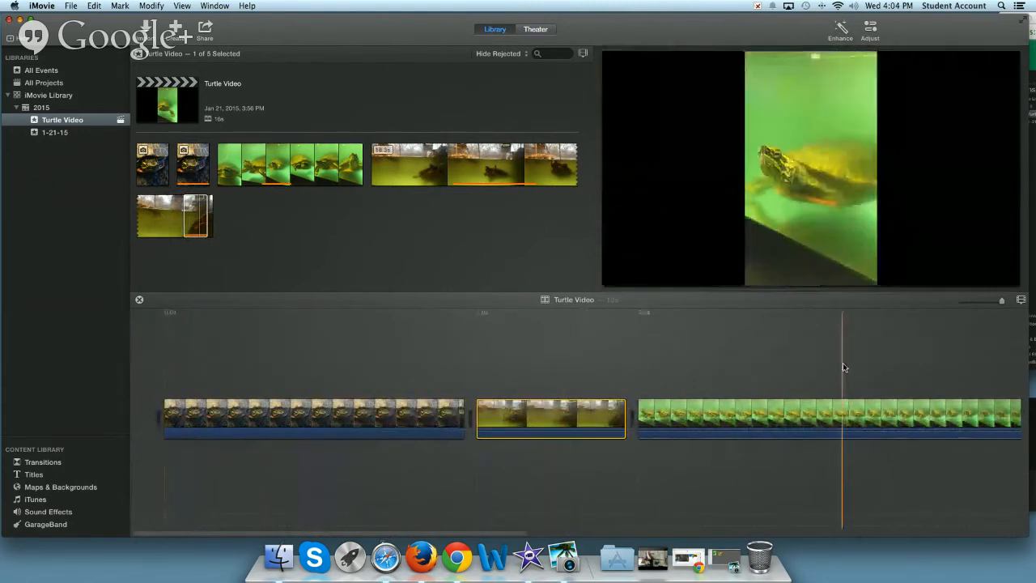
pyautogui.hscroll(10, 842, 368)
pyautogui.click(827, 369)
pyautogui.hscroll(4, 827, 368)
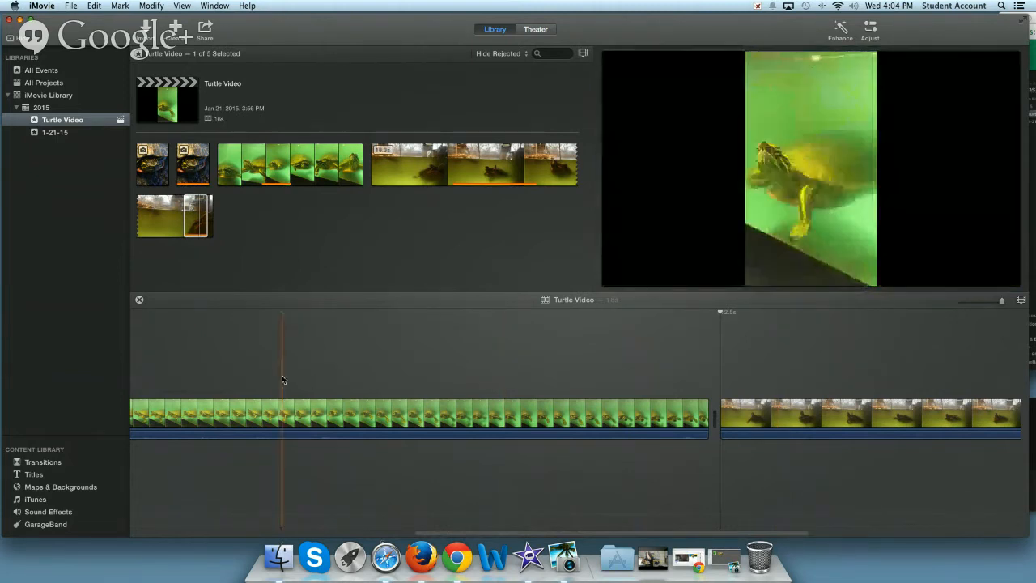
pyautogui.hscroll(-3, 282, 375)
pyautogui.hscroll(-10, 282, 374)
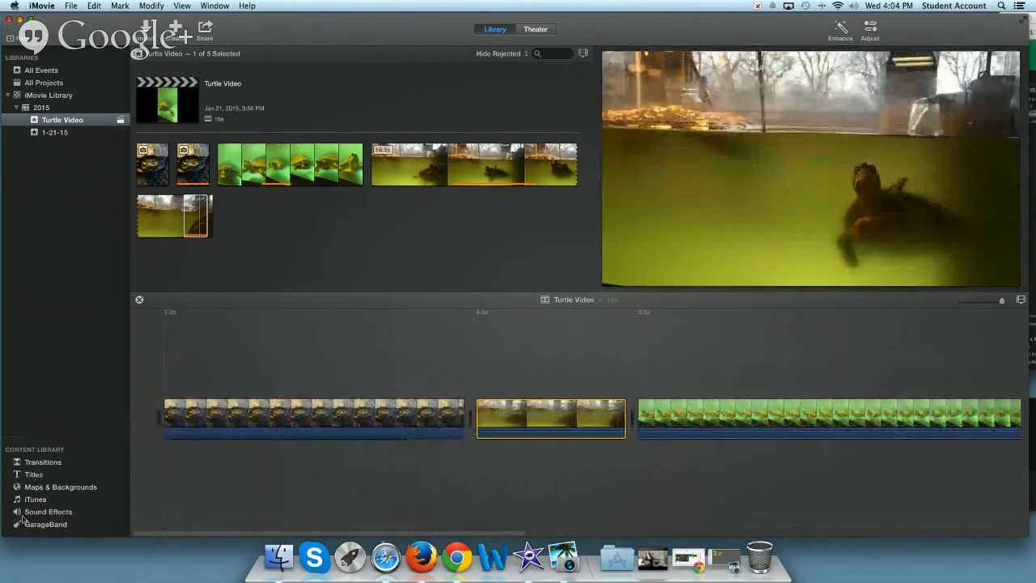
# Play the movie with the transitions library open, and preview the Cross Blur and Cross Dissolve transitions
pyautogui.click(41, 463)
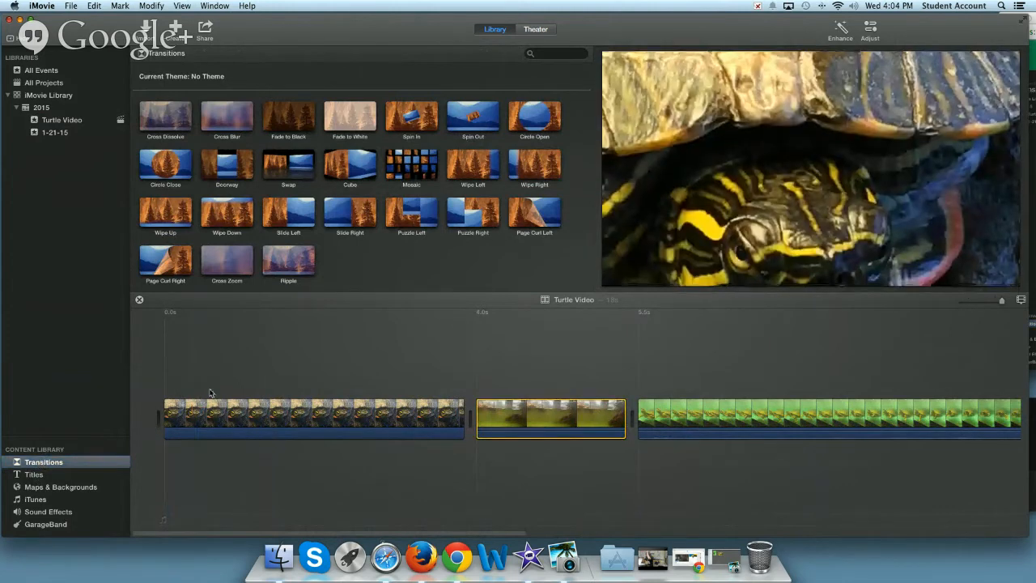
pyautogui.press('space')
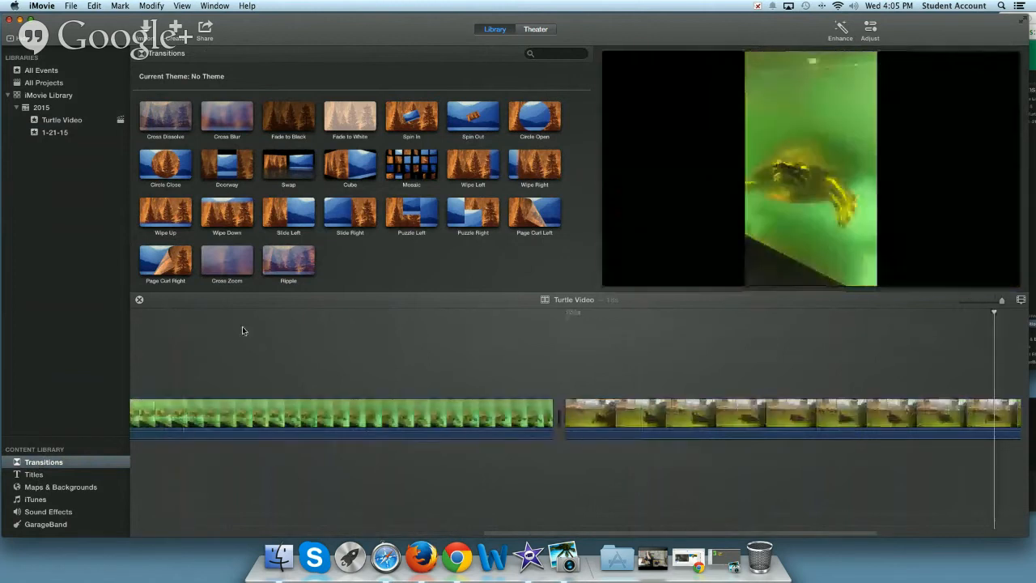
pyautogui.click(227, 130)
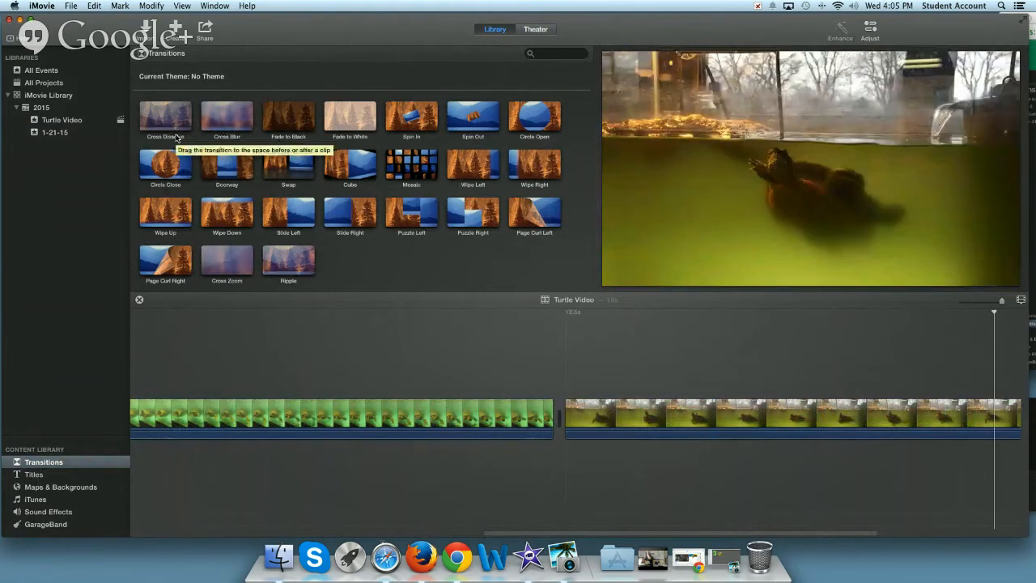
pyautogui.click(150, 119)
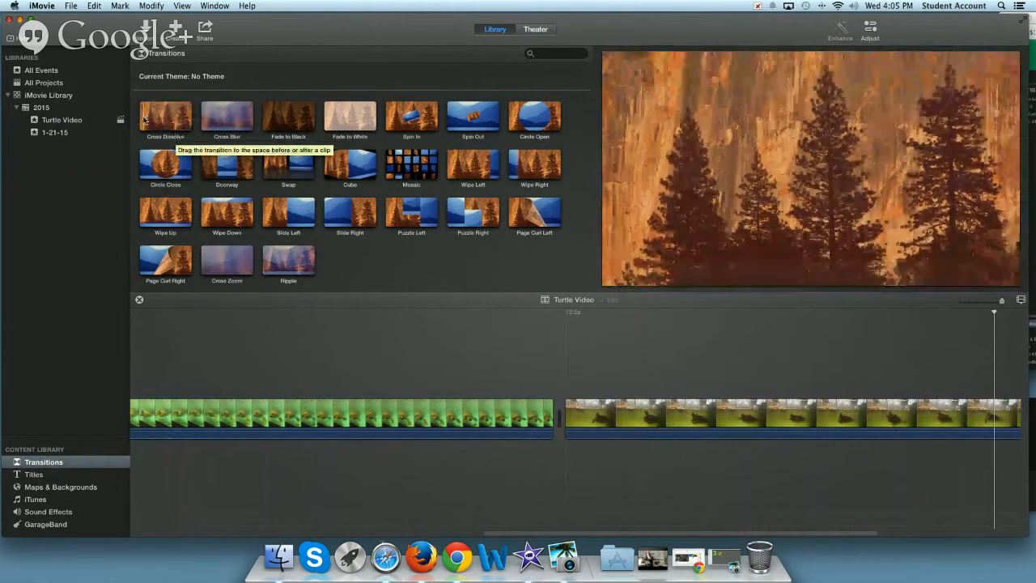
# Try a Cross Dissolve between the green turtle clip and the tank clip after it, preview other transitions, and remove the placed one
pyautogui.moveTo(149, 119); pyautogui.dragTo(510, 414)
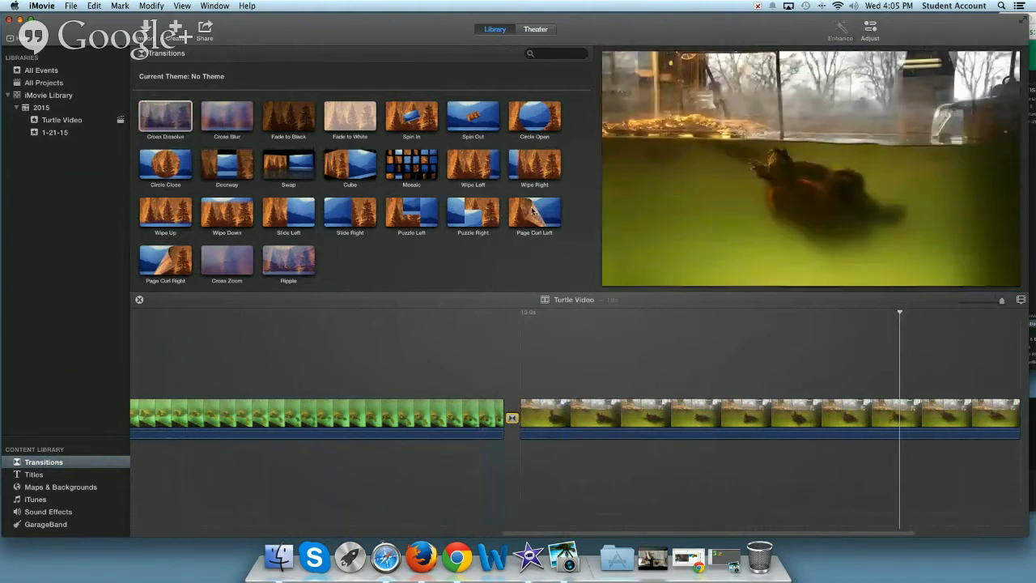
pyautogui.moveTo(533, 212)
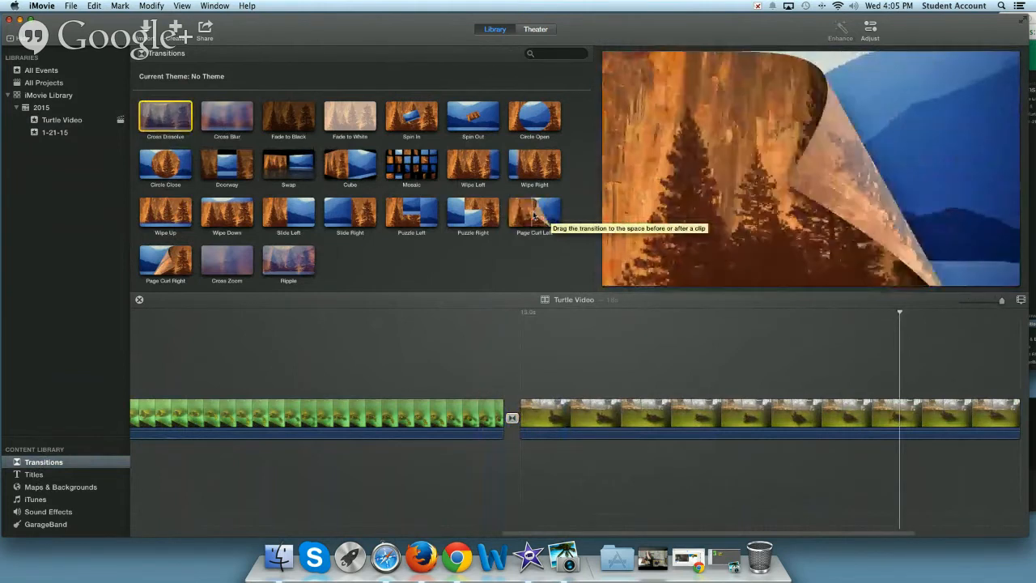
pyautogui.moveTo(397, 174)
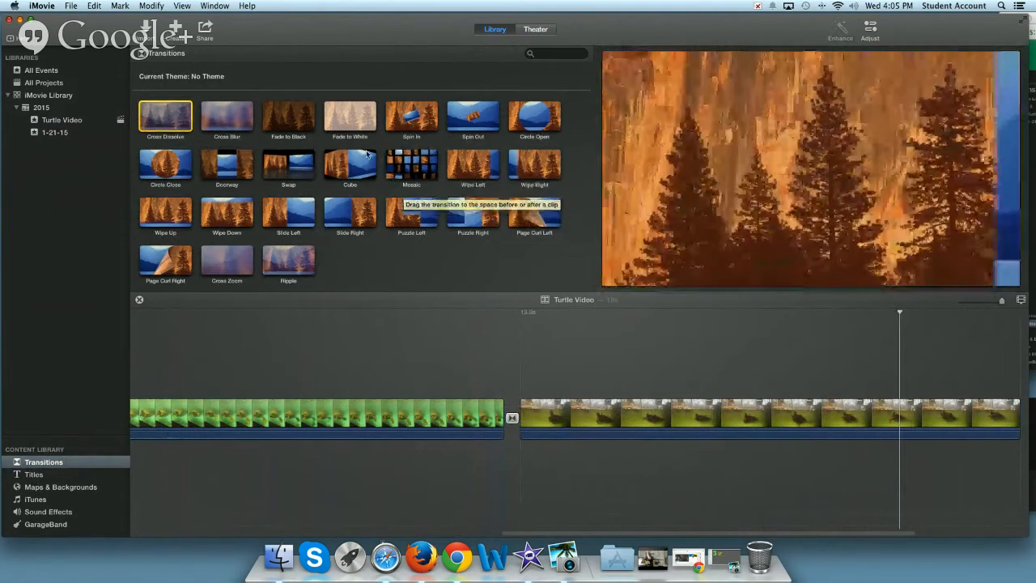
pyautogui.moveTo(329, 163)
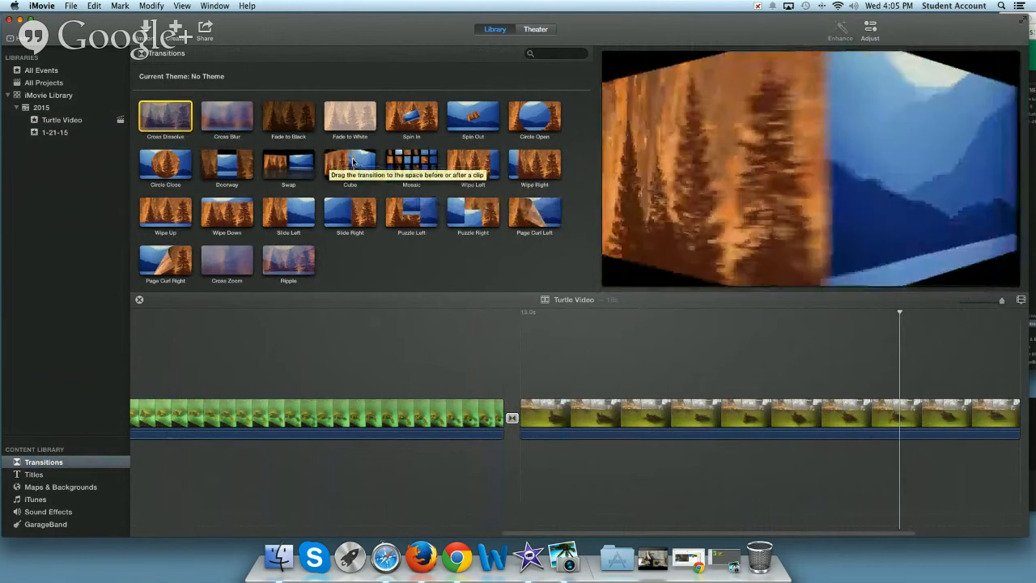
pyautogui.click(347, 160)
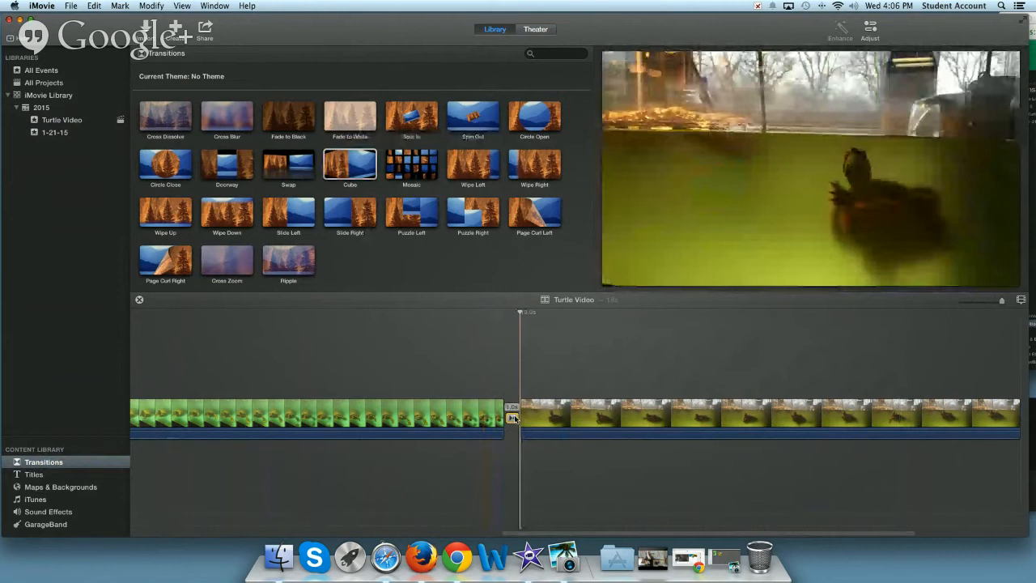
pyautogui.press('Delete')
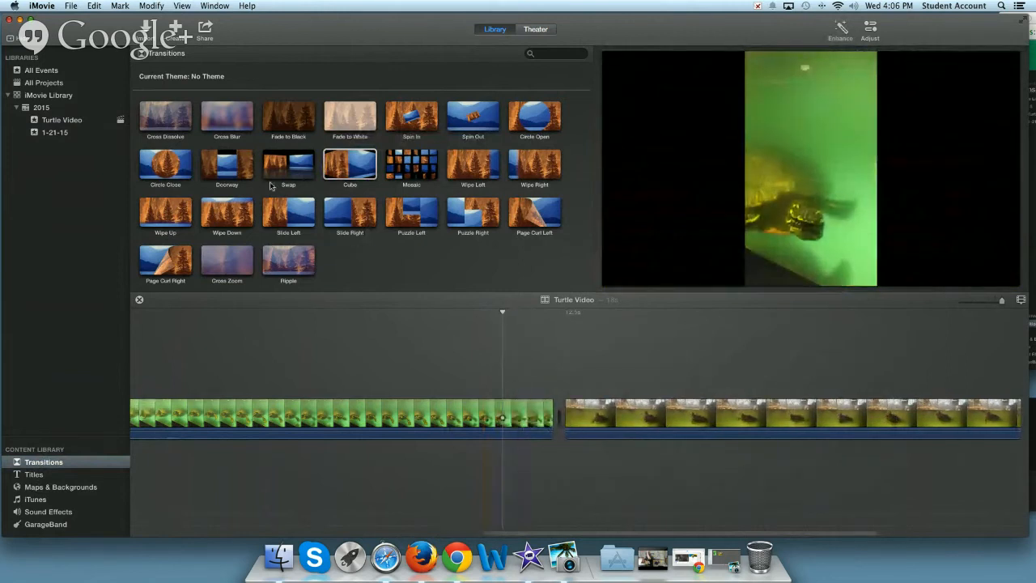
# Place a Cross Dissolve between the green turtle clip and the tank clip after it, and play the movie across the transition
pyautogui.click(165, 116)
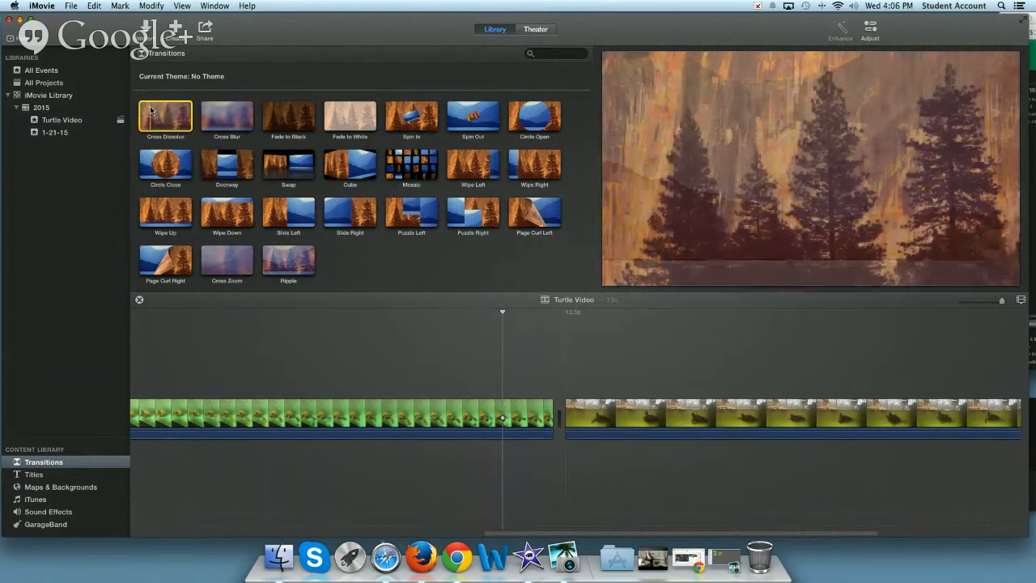
pyautogui.moveTo(151, 111); pyautogui.dragTo(512, 421)
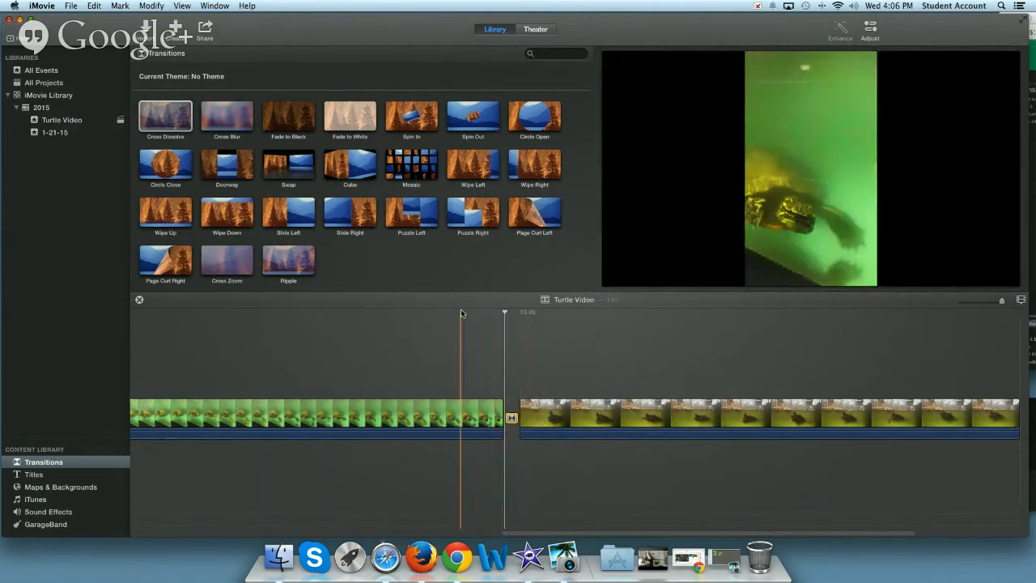
pyautogui.press('space')
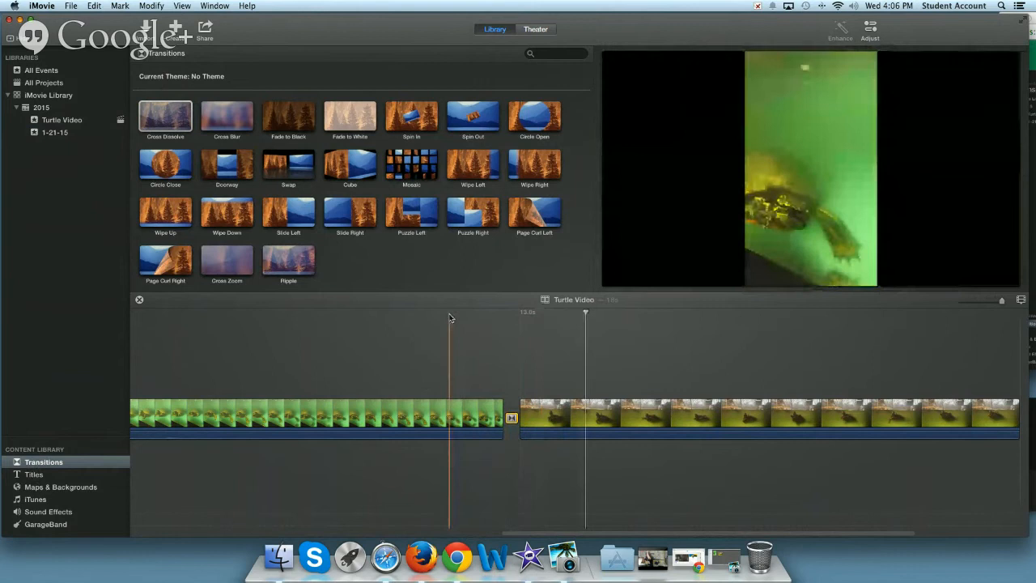
pyautogui.click(451, 317)
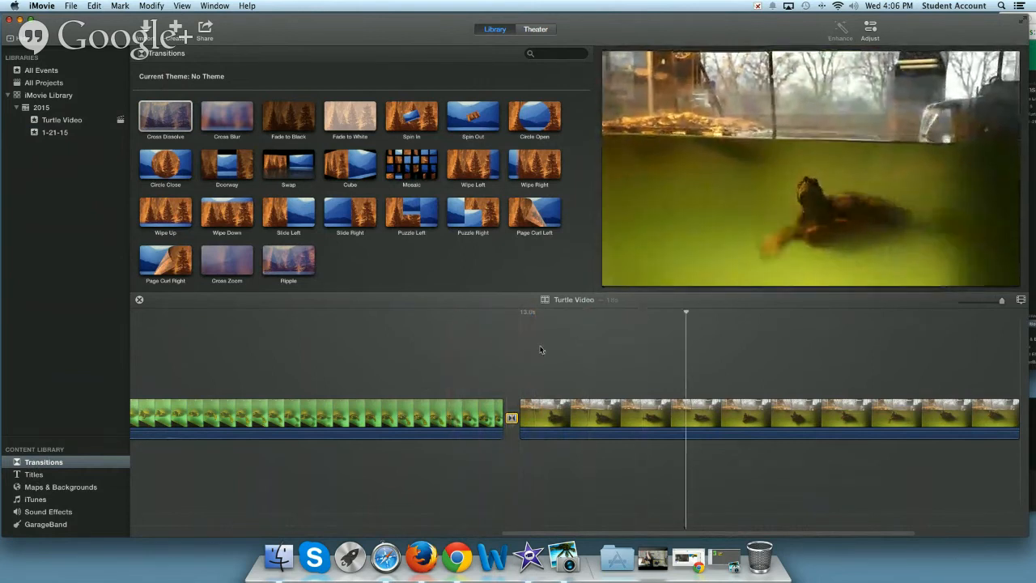
# Set the Cross Dissolve's duration to 4 s for this transition only and play the movie across it
pyautogui.click(511, 418)
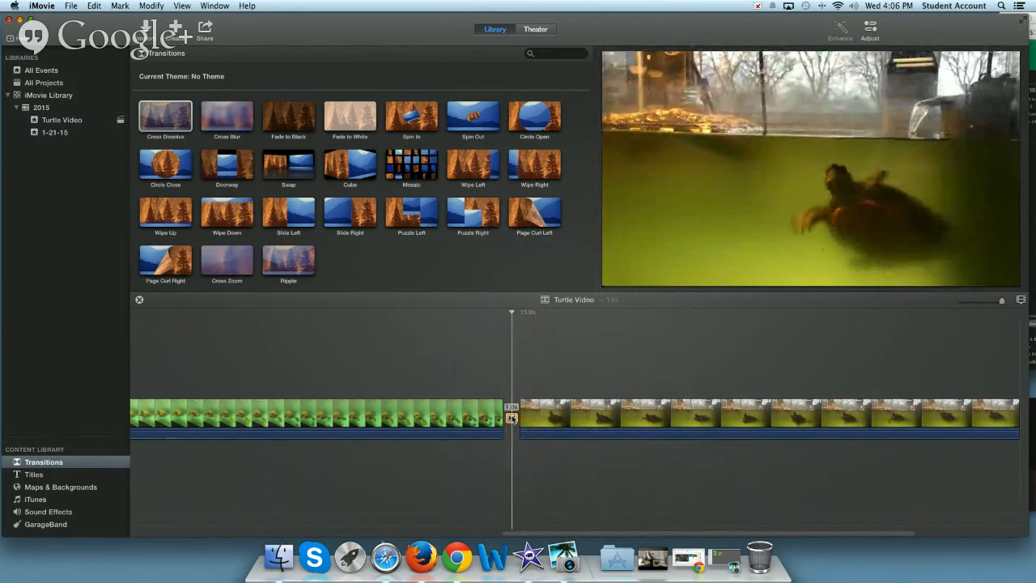
pyautogui.doubleClick(512, 417)
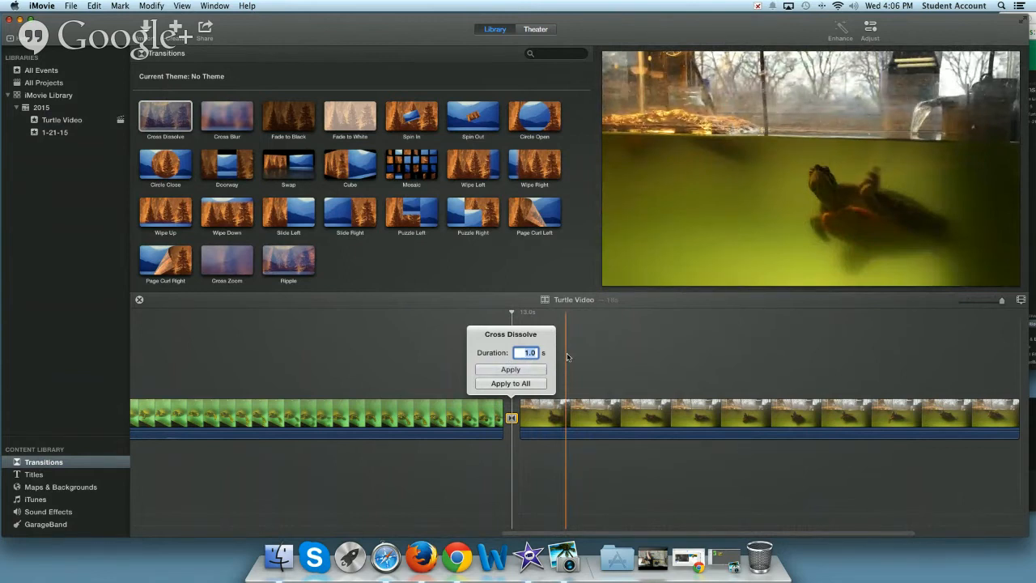
pyautogui.write('4')
pyautogui.click(509, 370)
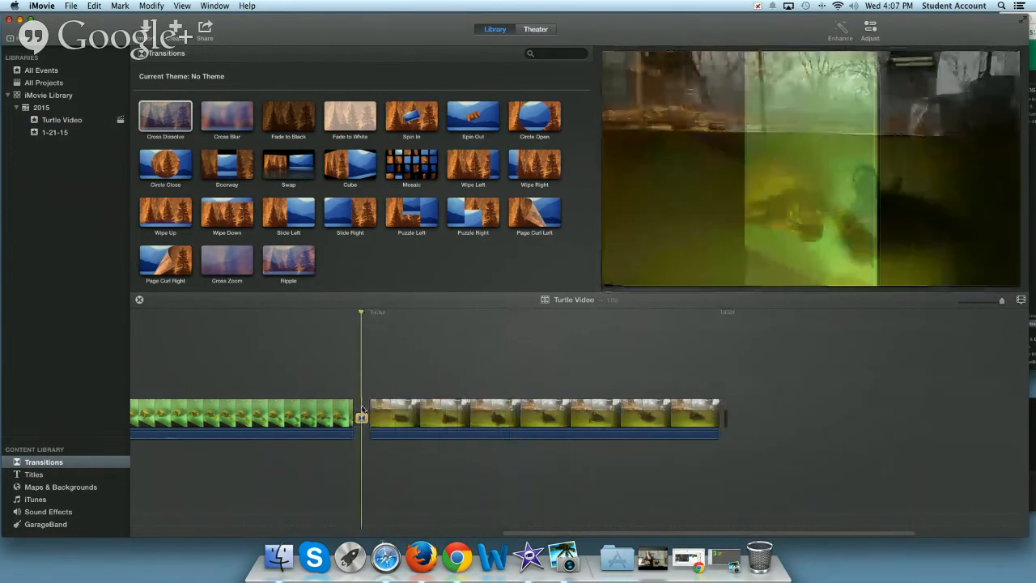
pyautogui.click(359, 415)
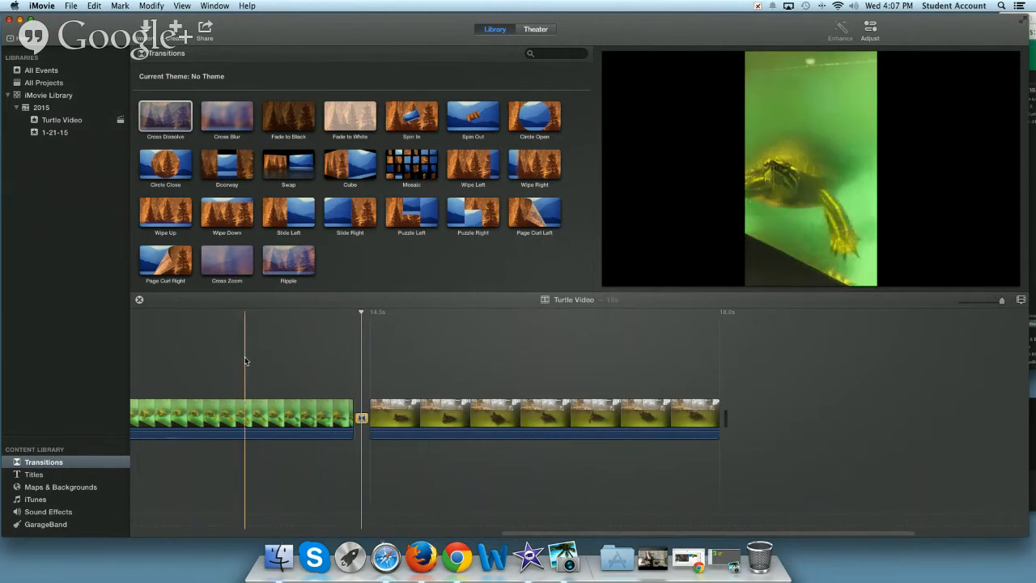
pyautogui.press('space')
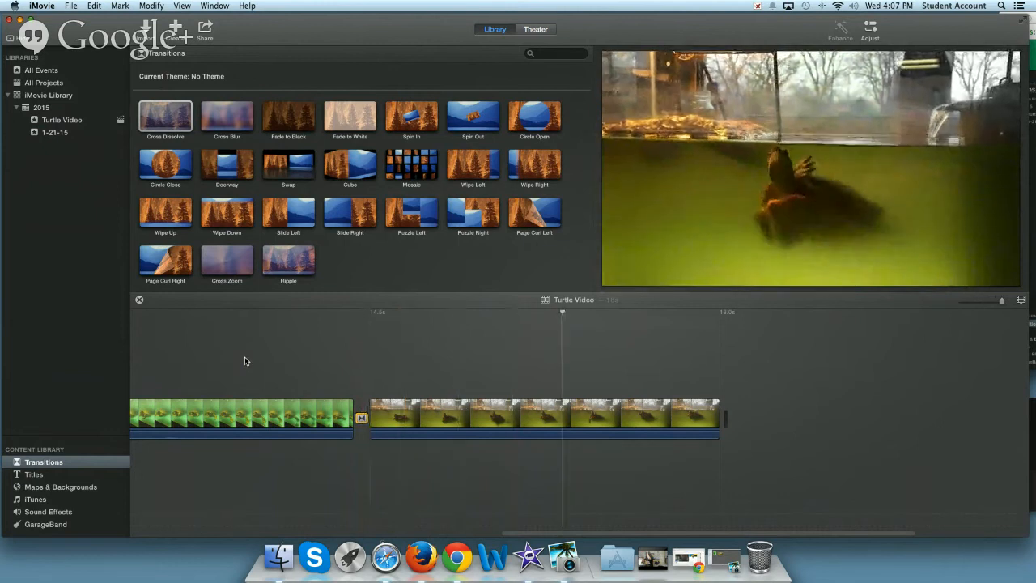
# Go back to the movie's start and preview the Standard, Standard Lower Third, Expand, Expand Lower Third and Reveal title styles
pyautogui.hscroll(-10, 301, 358)
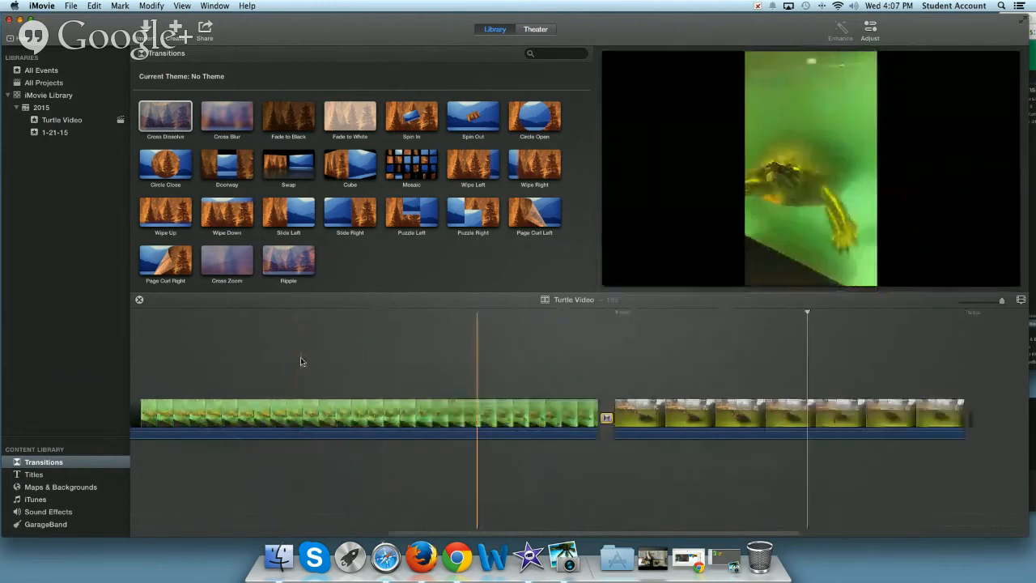
pyautogui.hscroll(-7, 307, 361)
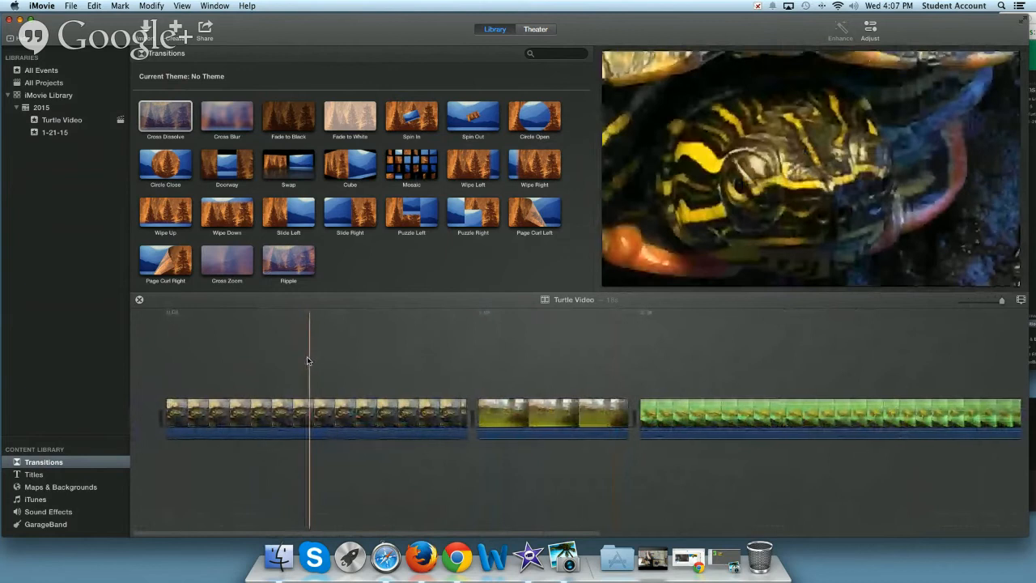
pyautogui.click(34, 475)
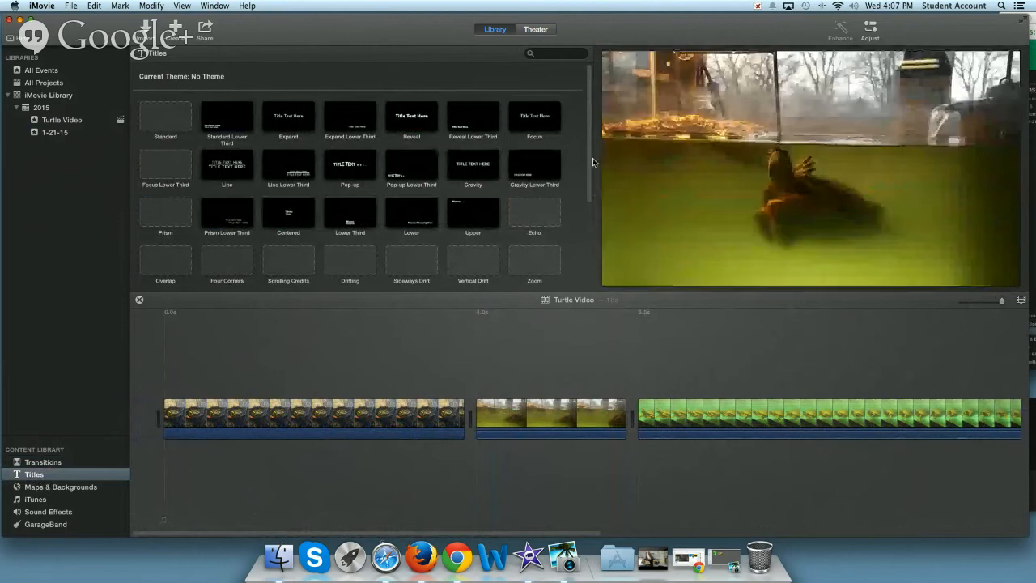
pyautogui.moveTo(588, 139); pyautogui.dragTo(583, 246)
pyautogui.scroll(5, 582, 246)
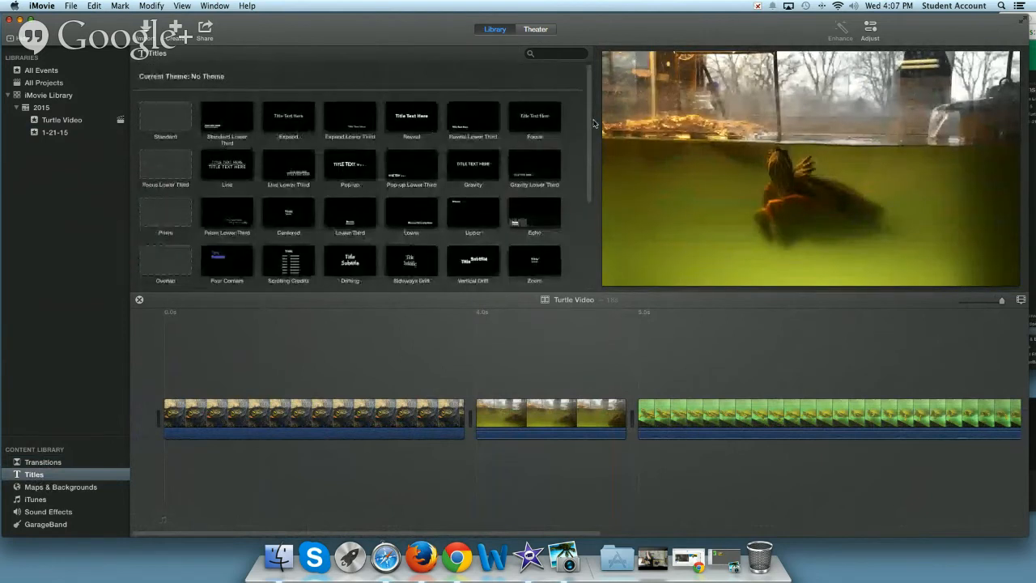
pyautogui.click(174, 117)
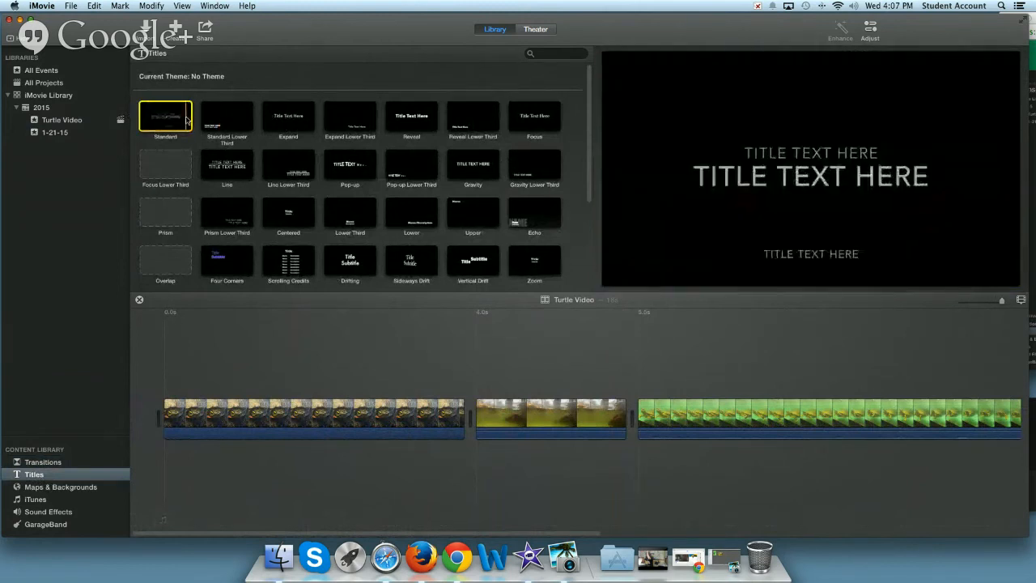
pyautogui.click(207, 119)
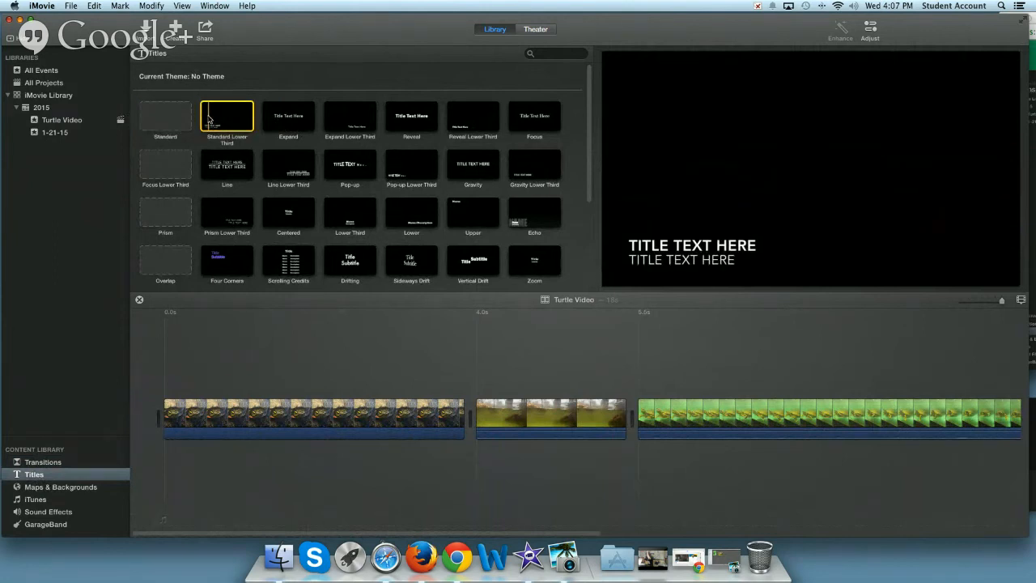
pyautogui.click(279, 121)
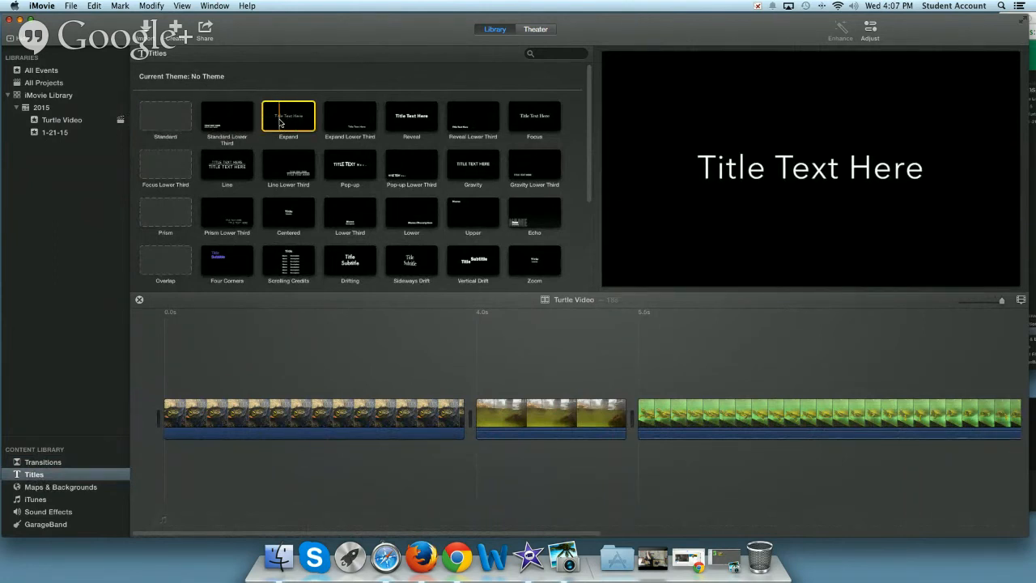
pyautogui.click(346, 121)
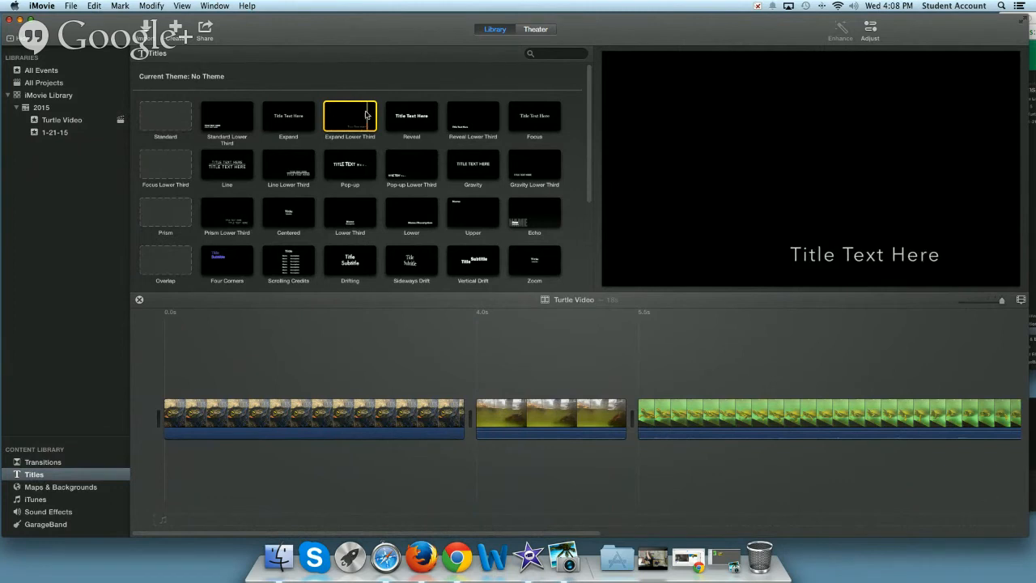
pyautogui.click(392, 117)
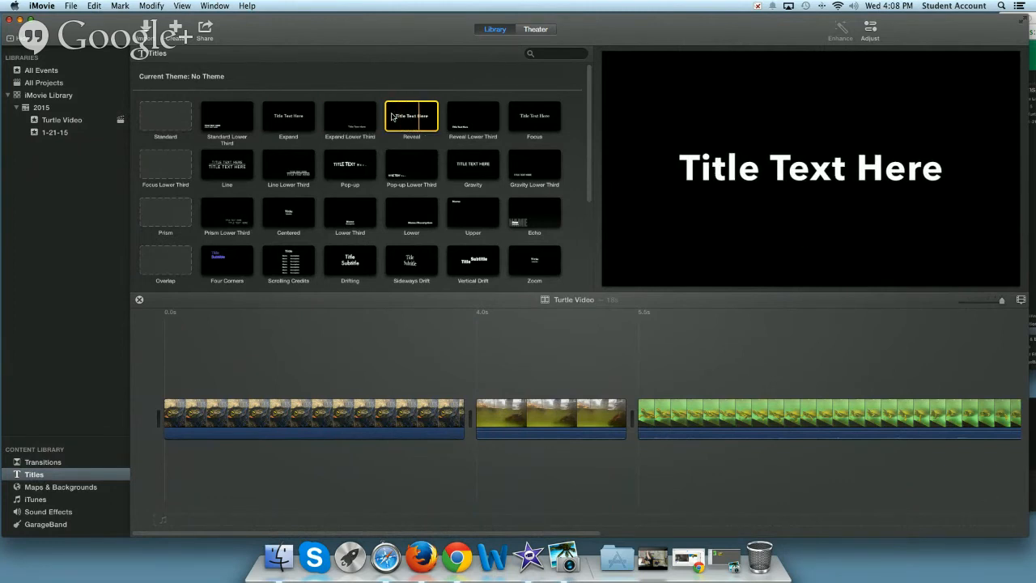
pyautogui.press('space')
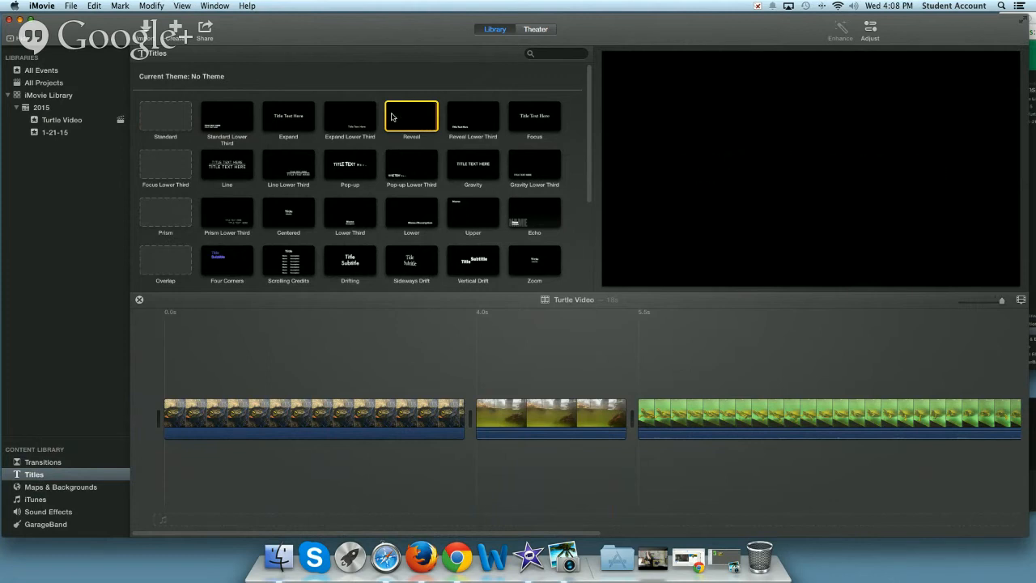
# Add a Reveal title over the opening turtle photo, starting at the very beginning of the movie
pyautogui.moveTo(419, 112); pyautogui.dragTo(165, 373)
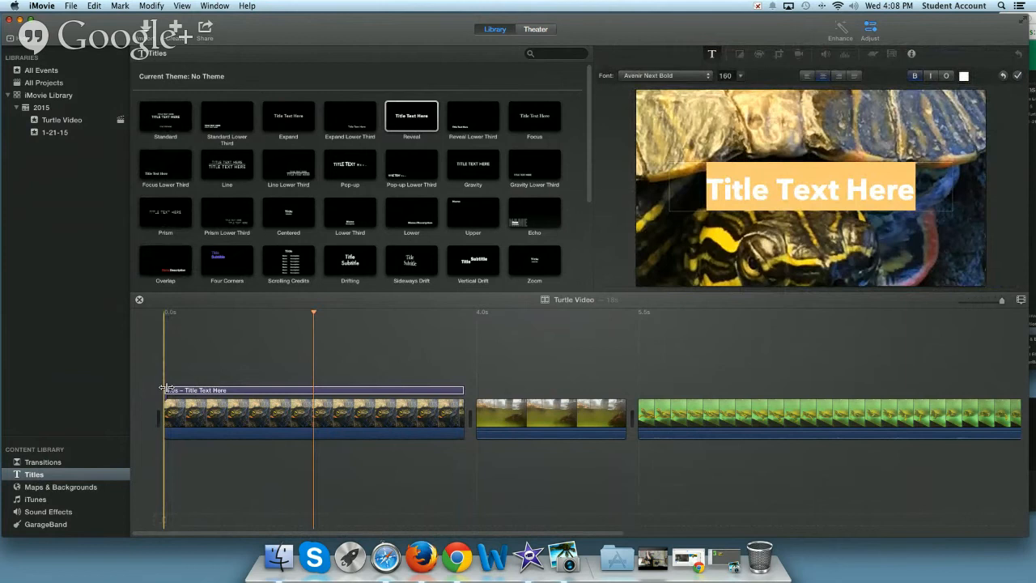
pyautogui.hscroll(5, 165, 388)
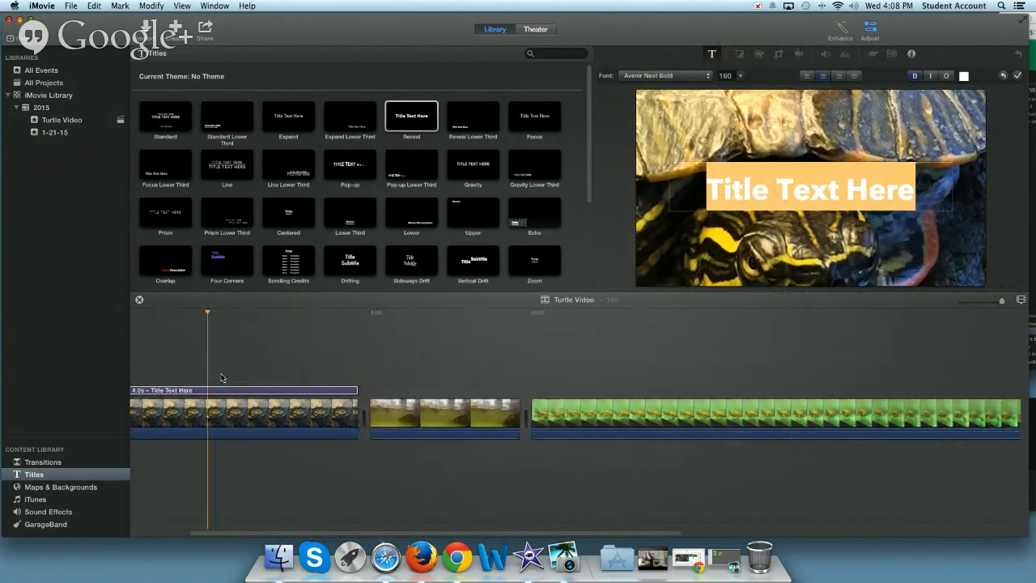
pyautogui.hscroll(-5, 221, 377)
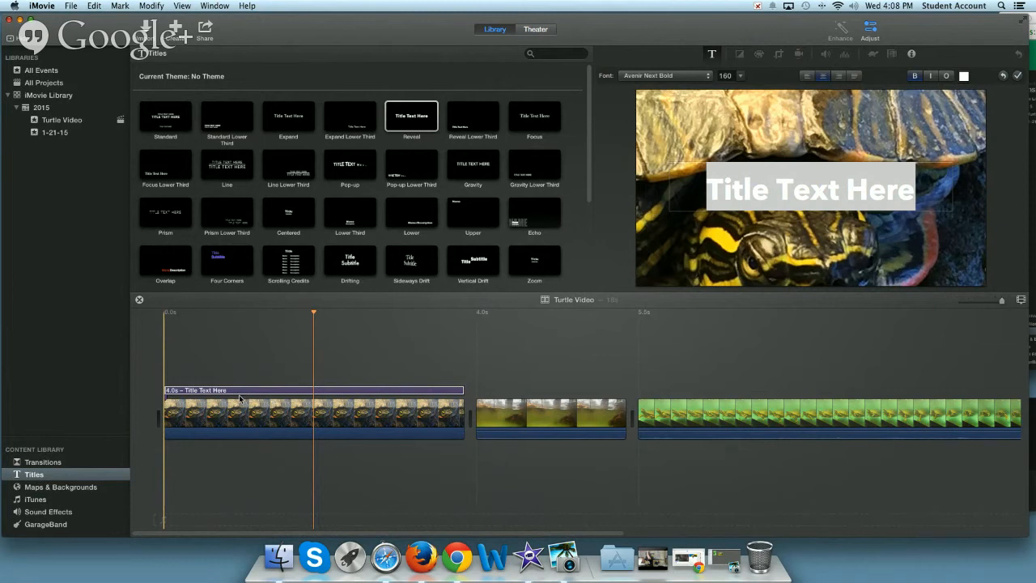
# Replace the Reveal title's placeholder text with "The Techreturtle"
pyautogui.click(211, 392)
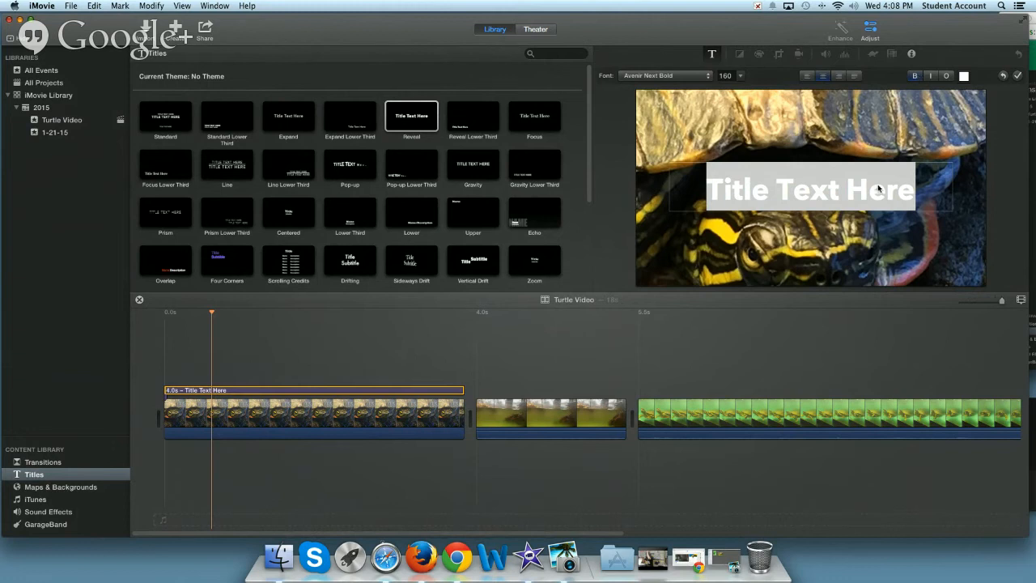
pyautogui.moveTo(925, 187); pyautogui.dragTo(707, 168)
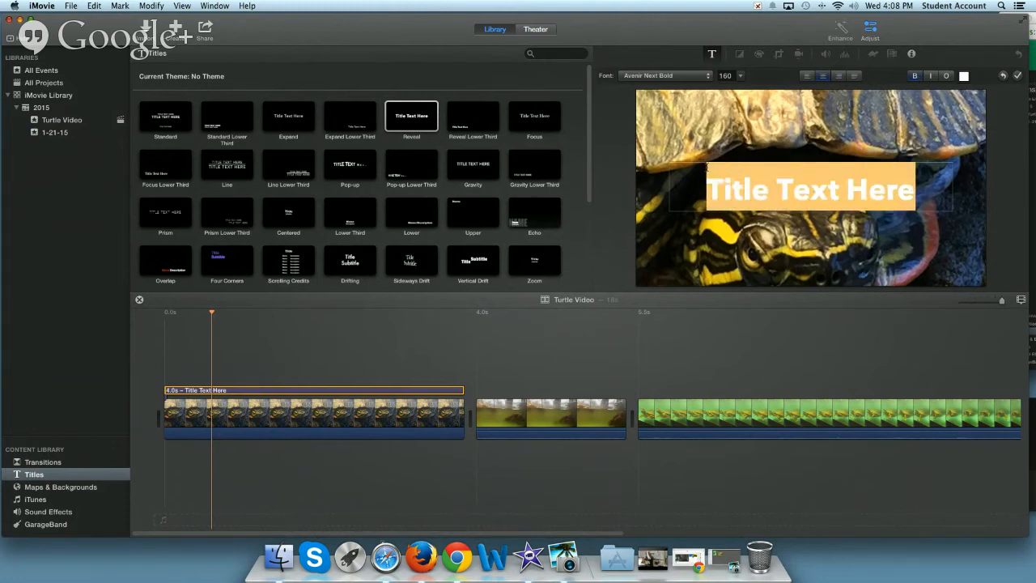
pyautogui.press('BackSpace')
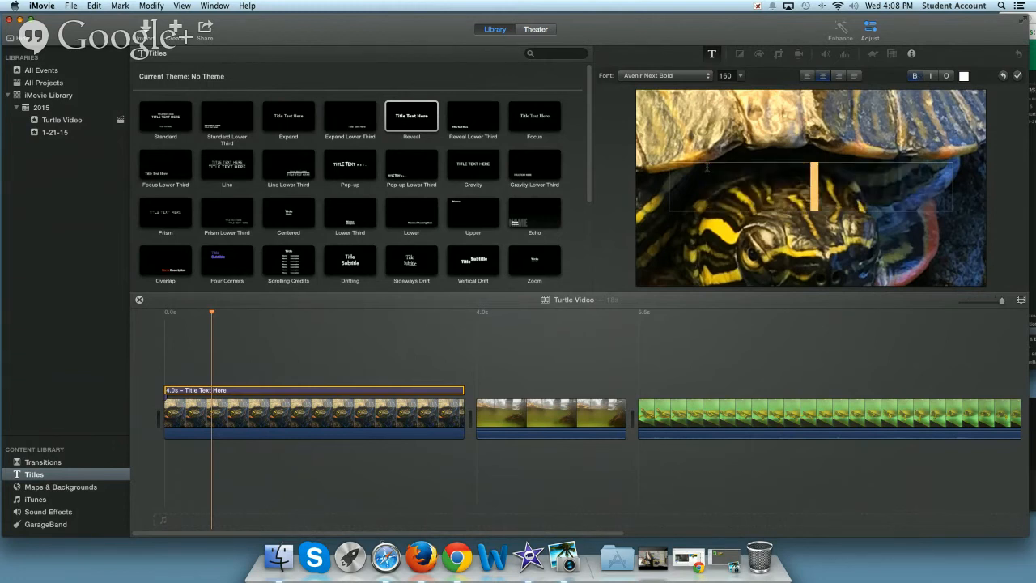
pyautogui.write('Turtl')
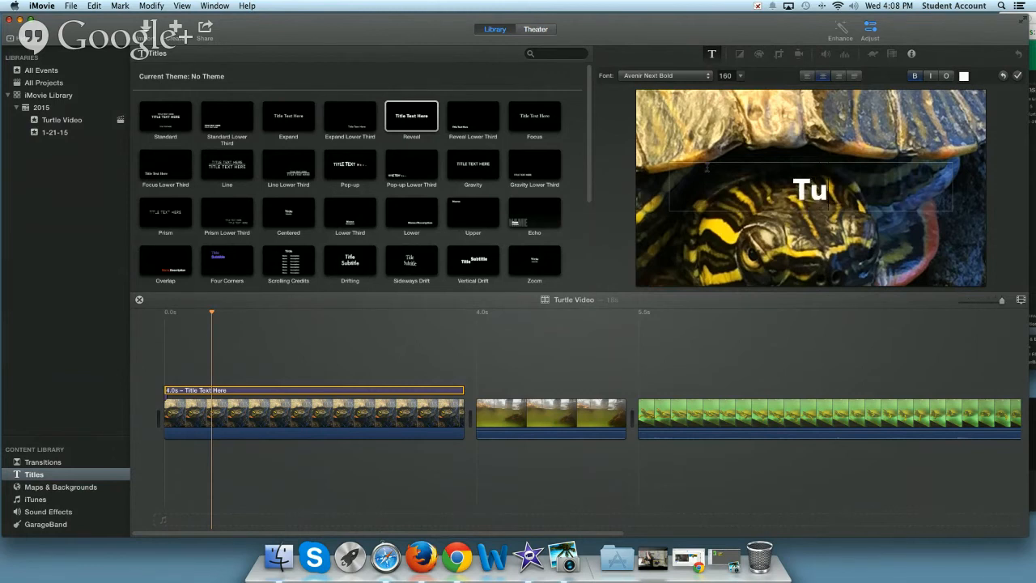
pyautogui.press('BackSpace')
pyautogui.press('BackSpace')
pyautogui.press('BackSpace')
pyautogui.press('BackSpace')
pyautogui.press('BackSpace')
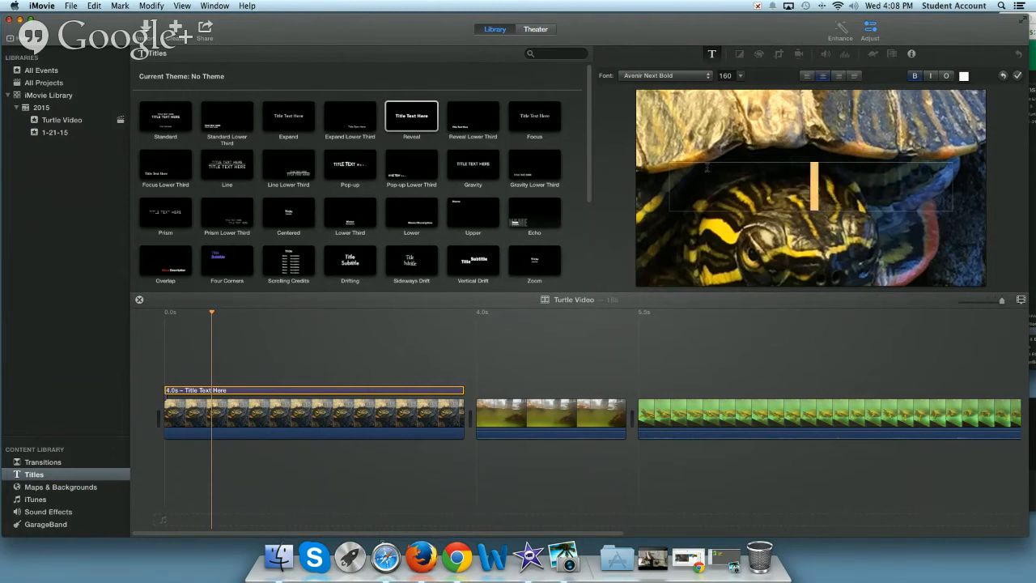
pyautogui.write('The Techreturtle')
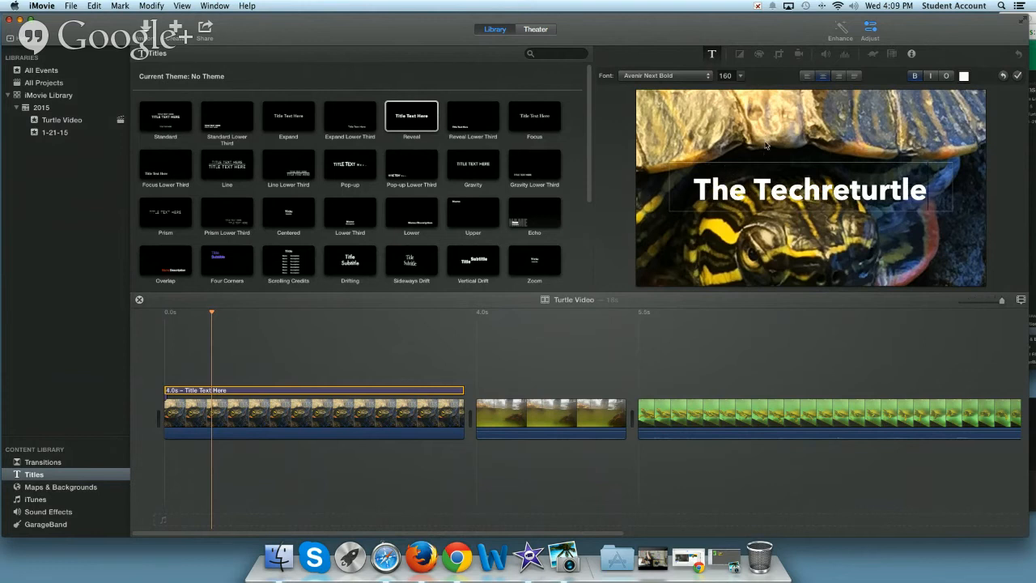
pyautogui.click(770, 230)
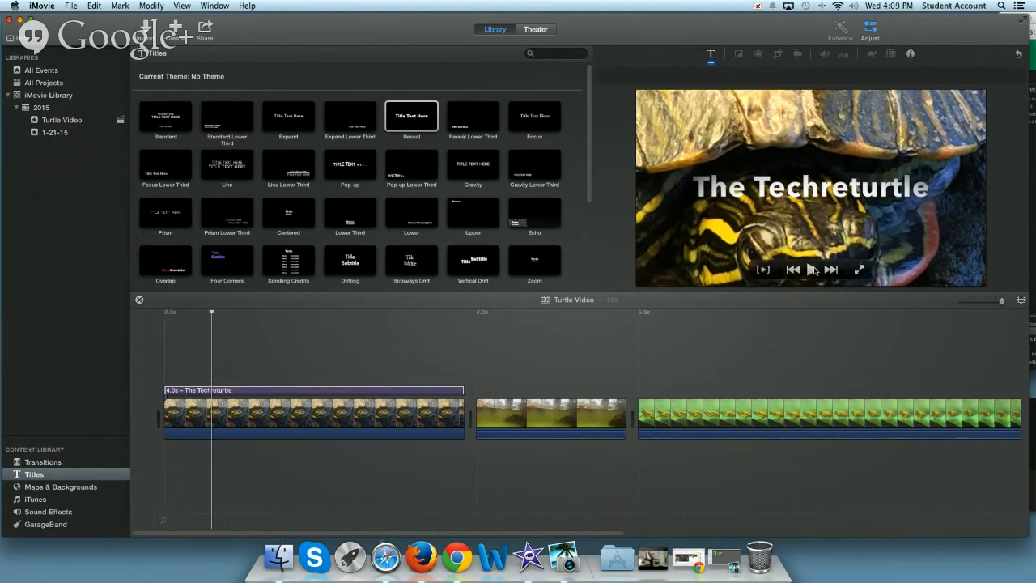
# Trim "The Techreturtle" title at both ends to a length of 2.8 s, playing the opening before and after the change
pyautogui.click(813, 274)
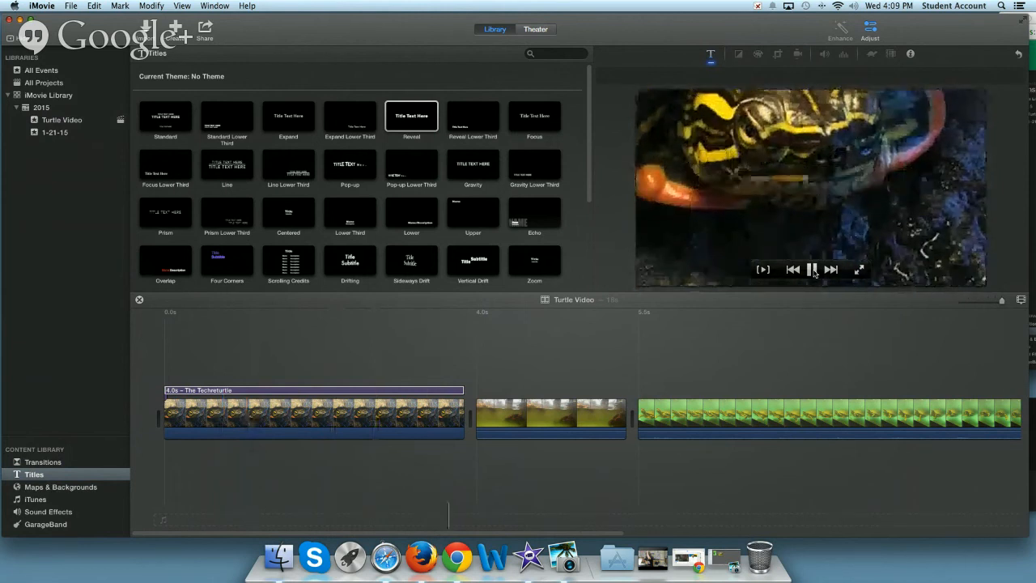
pyautogui.click(813, 272)
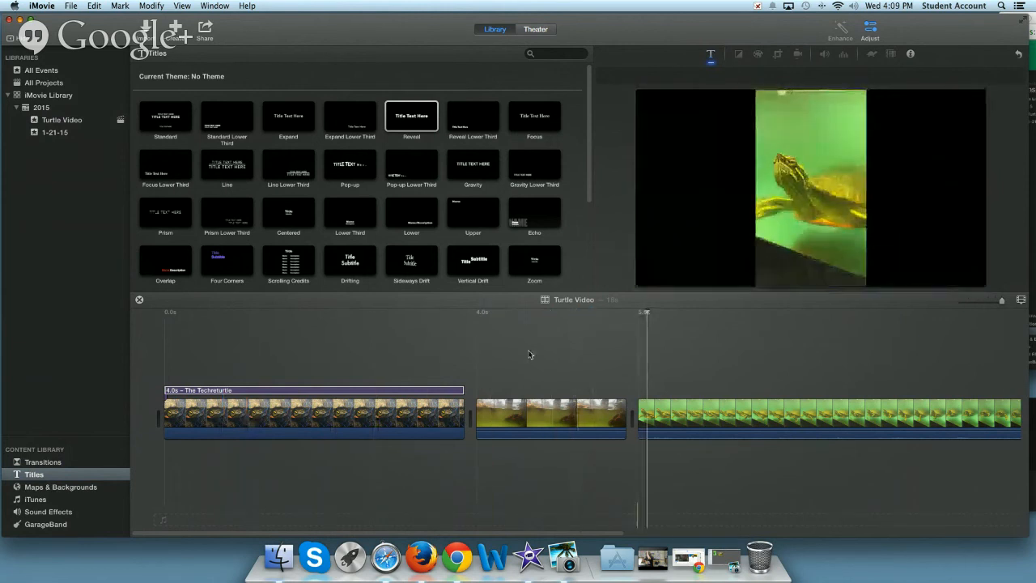
pyautogui.moveTo(462, 391); pyautogui.dragTo(439, 391)
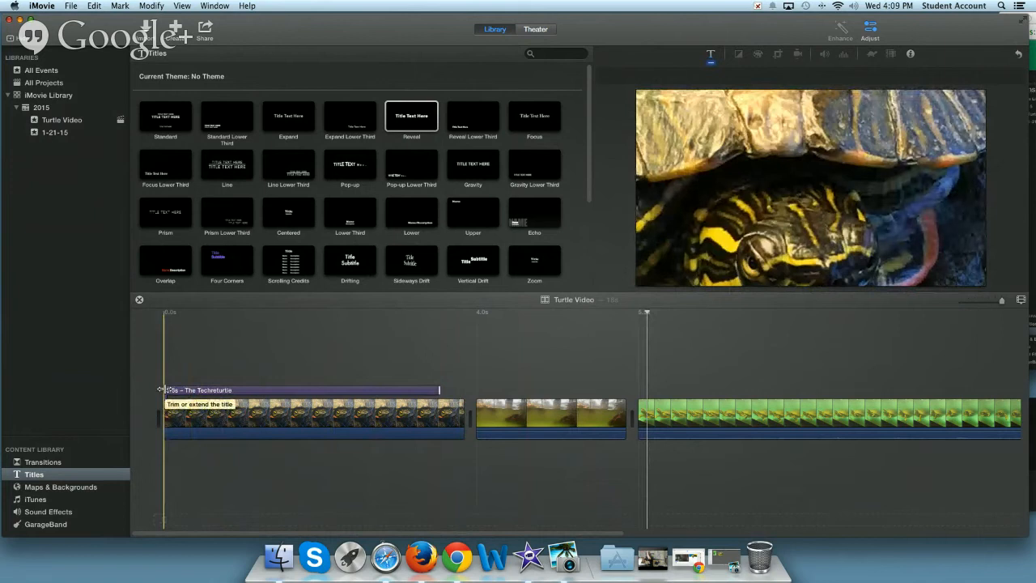
pyautogui.moveTo(160, 389); pyautogui.dragTo(203, 390)
pyautogui.moveTo(439, 391); pyautogui.dragTo(417, 393)
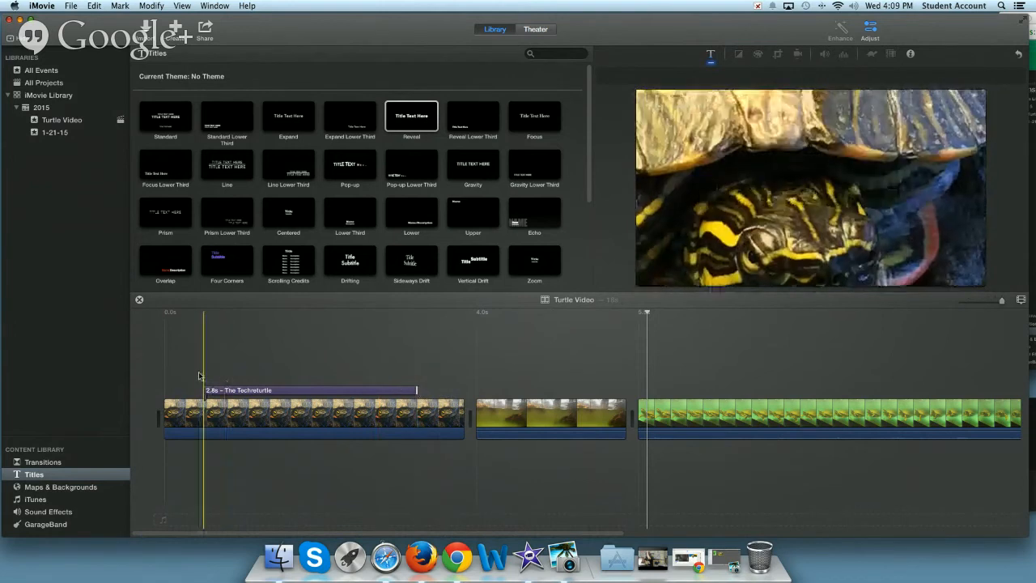
pyautogui.click(362, 409)
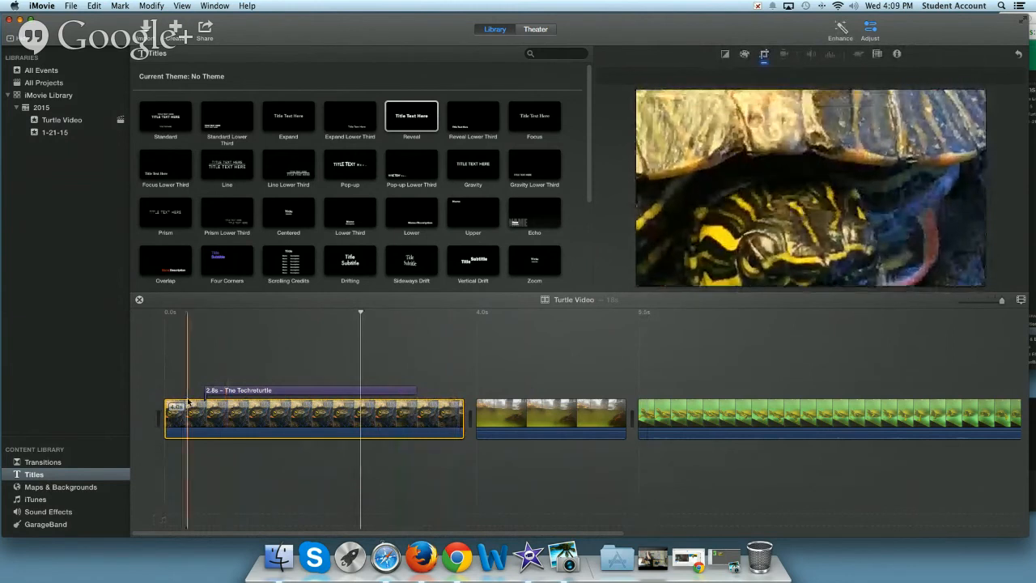
pyautogui.press('space')
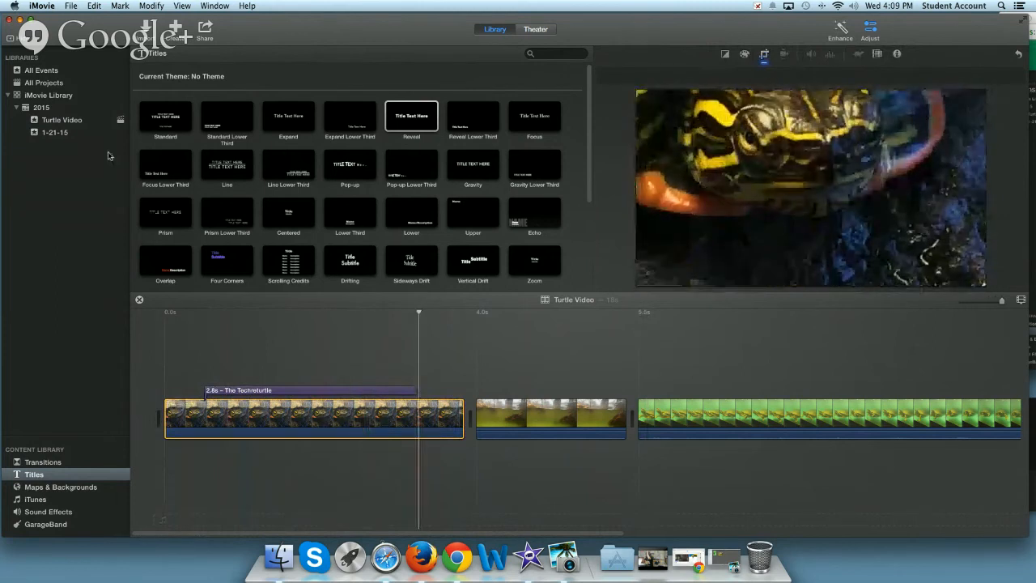
# Shorten the opening turtle photo from its end to about 3.6 s and move its title closer to the movie's start
pyautogui.click(45, 121)
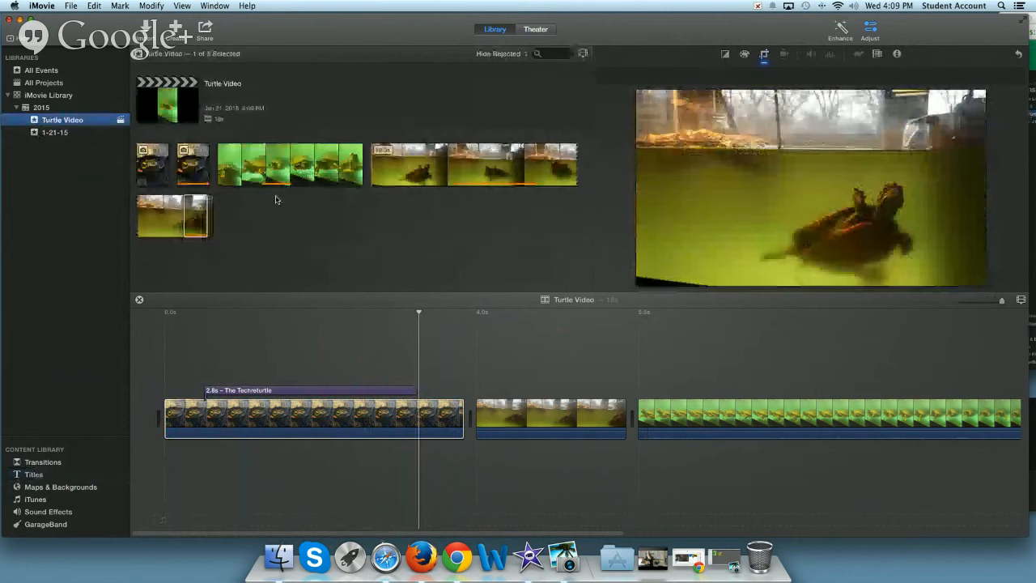
pyautogui.click(424, 166)
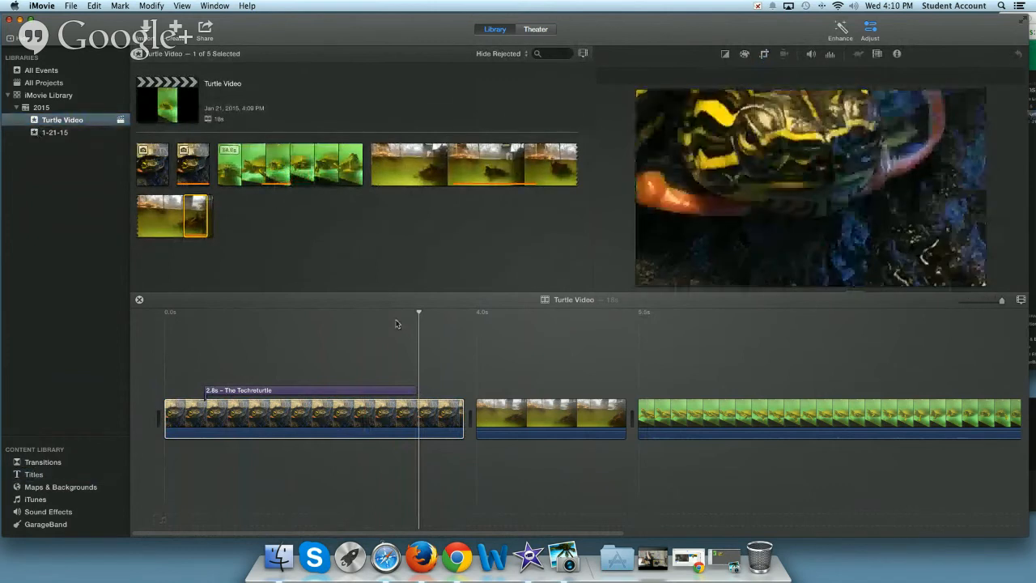
pyautogui.click(461, 409)
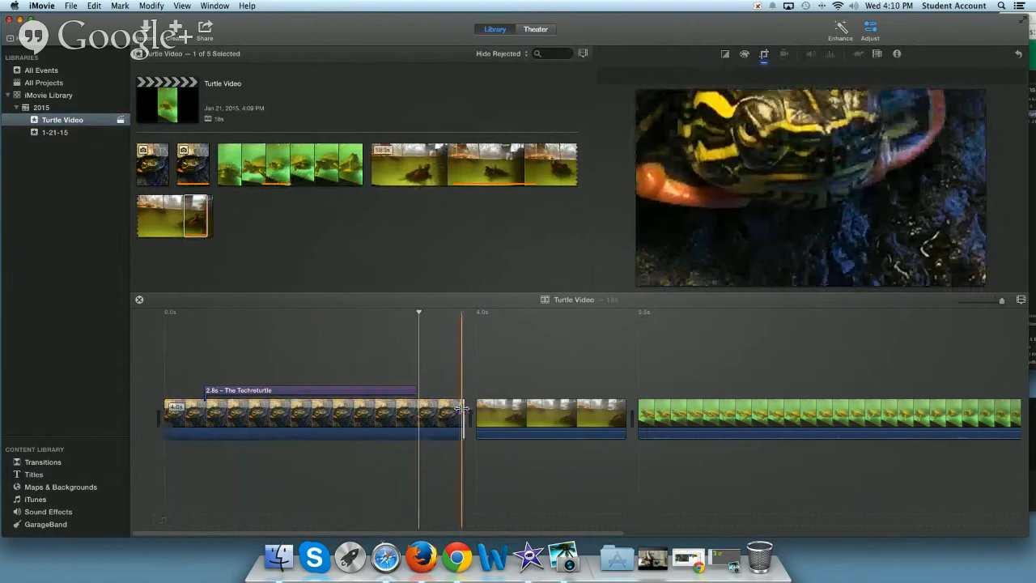
pyautogui.moveTo(461, 409); pyautogui.dragTo(434, 409)
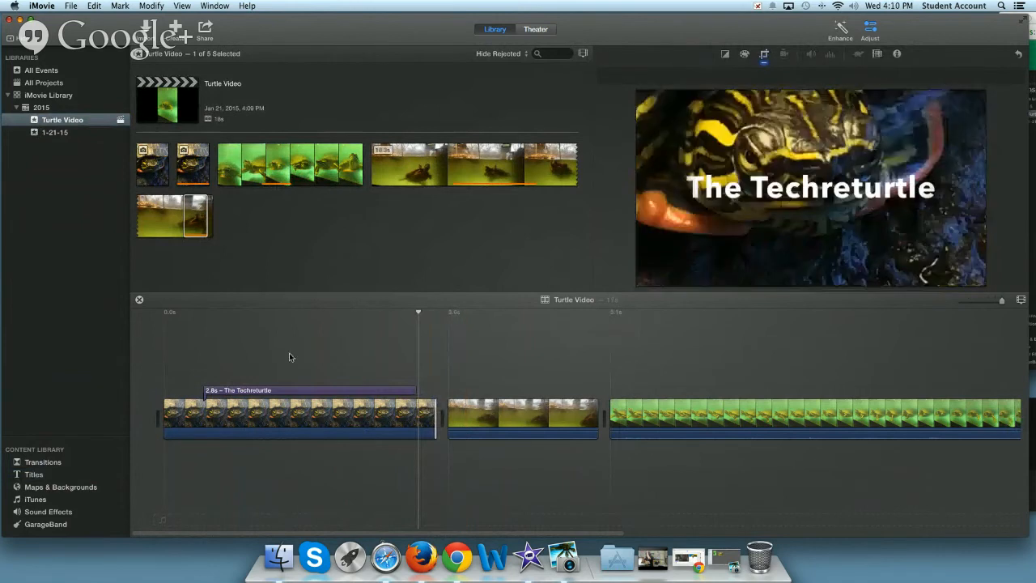
pyautogui.moveTo(266, 394); pyautogui.dragTo(237, 394)
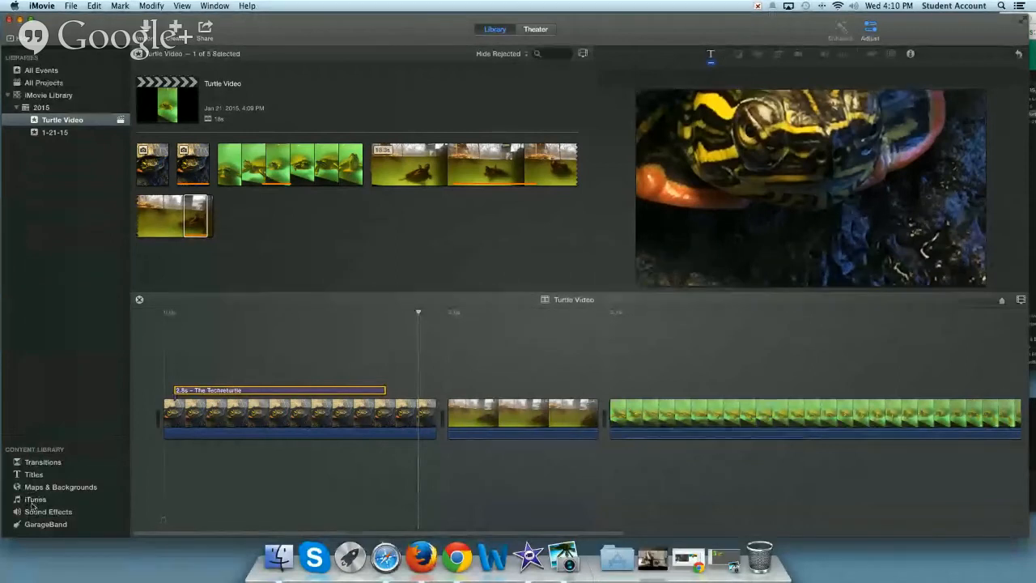
# View the iTunes music library and set the playhead back to the start of the movie
pyautogui.click(36, 501)
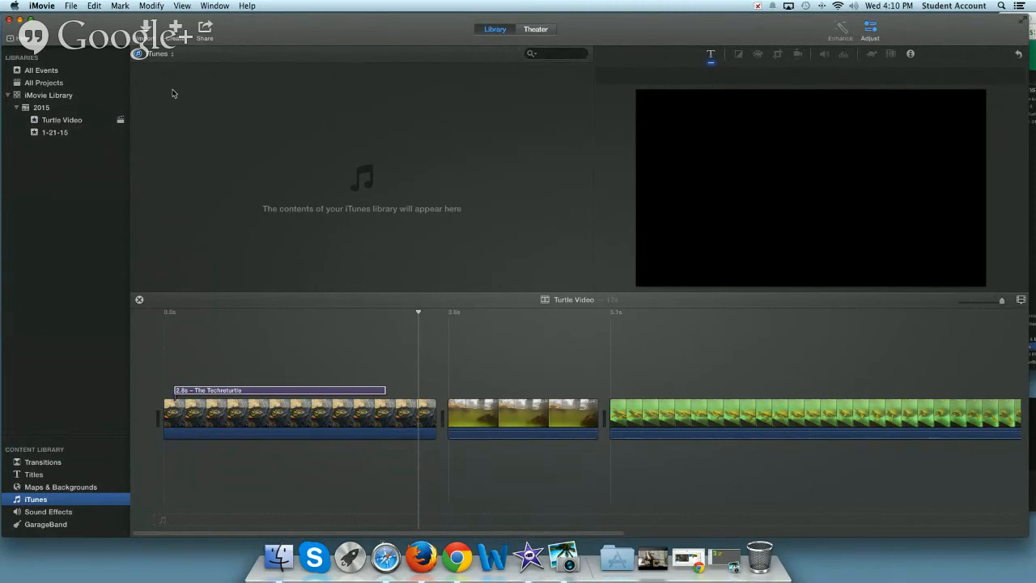
pyautogui.click(267, 420)
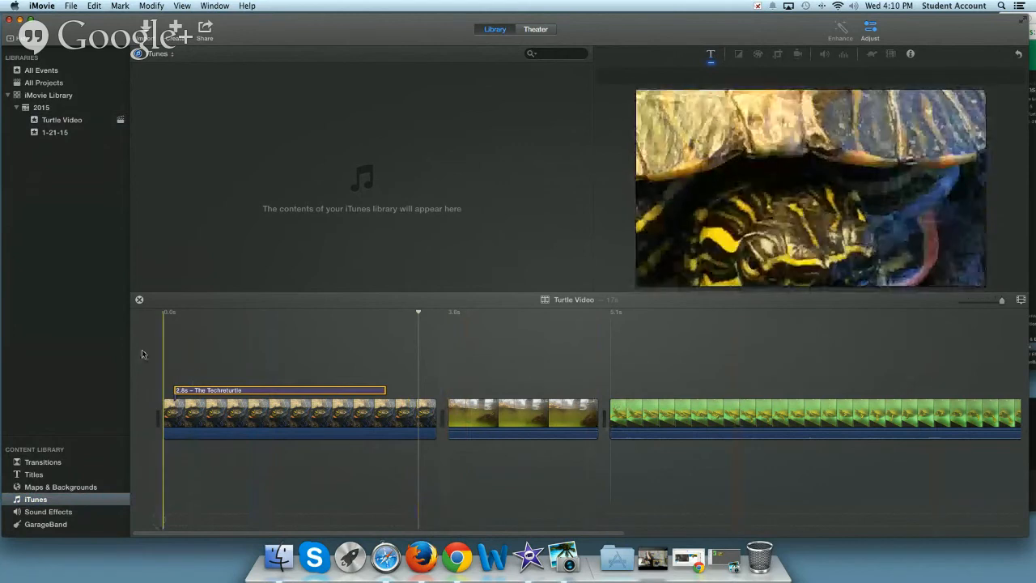
pyautogui.click(150, 336)
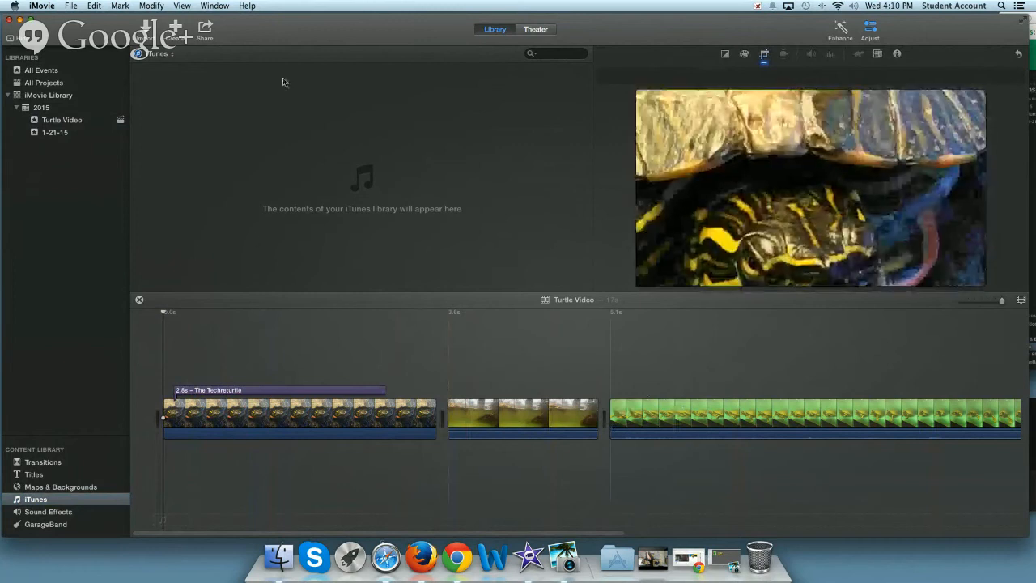
# Share the Turtle Video movie to Theater, play it there in full screen and exit the playback
pyautogui.click(205, 31)
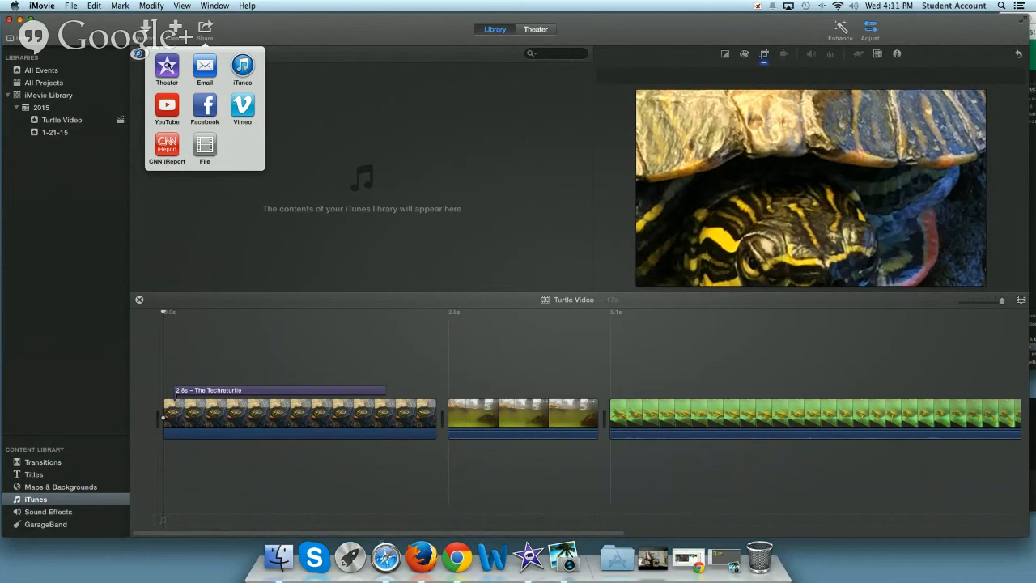
pyautogui.click(167, 67)
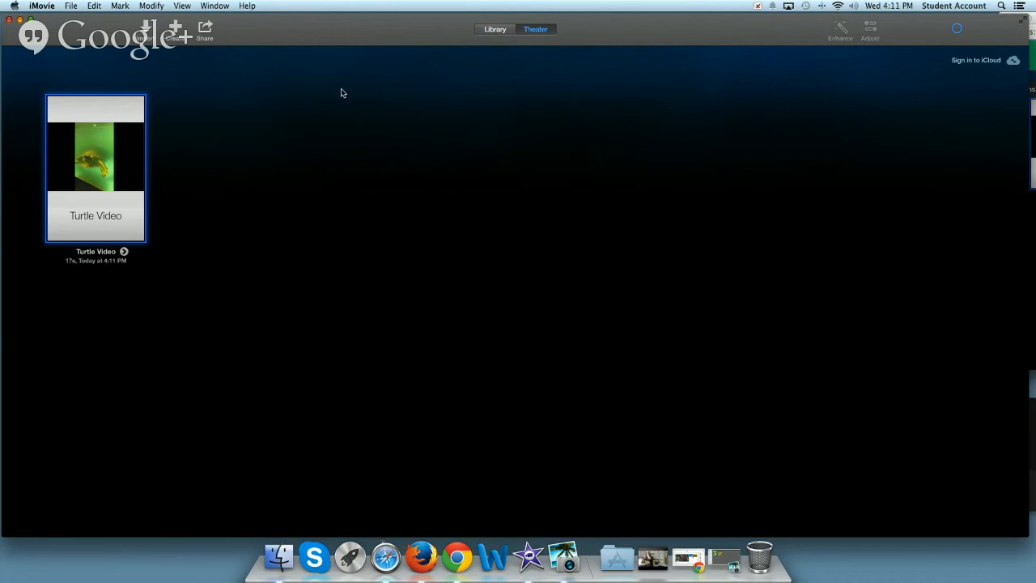
pyautogui.moveTo(103, 177)
pyautogui.click(104, 175)
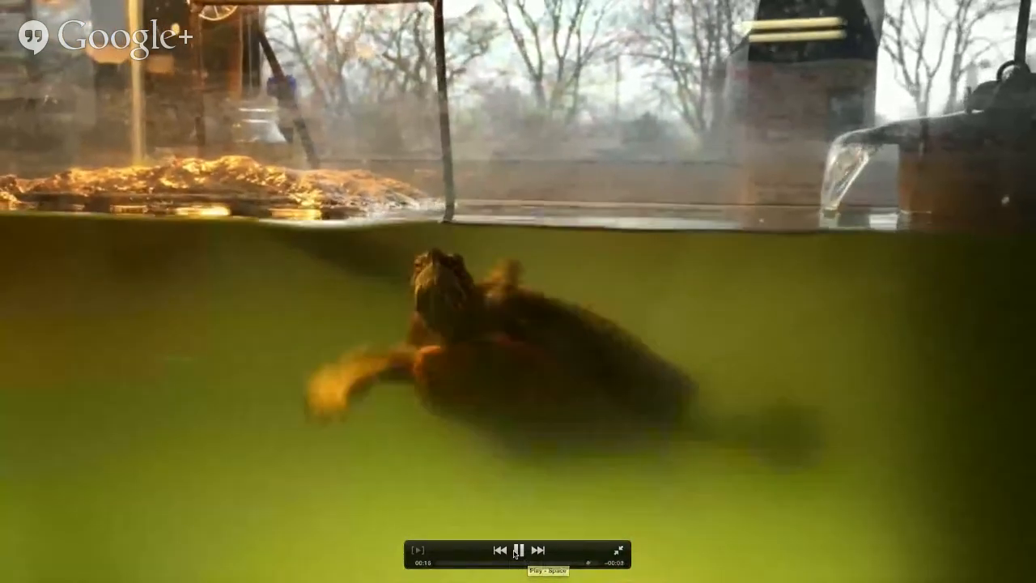
pyautogui.click(518, 551)
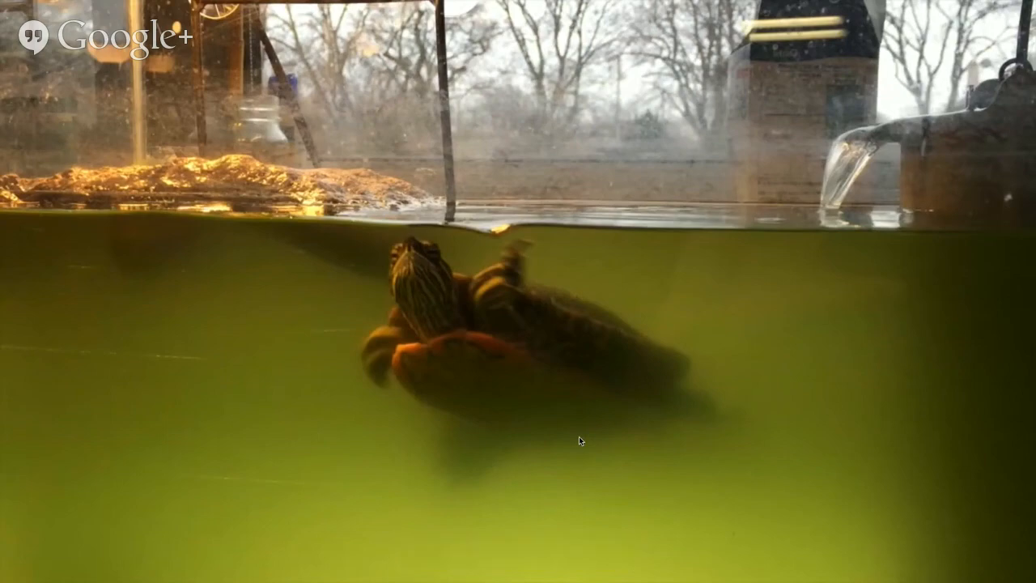
pyautogui.press('Escape')
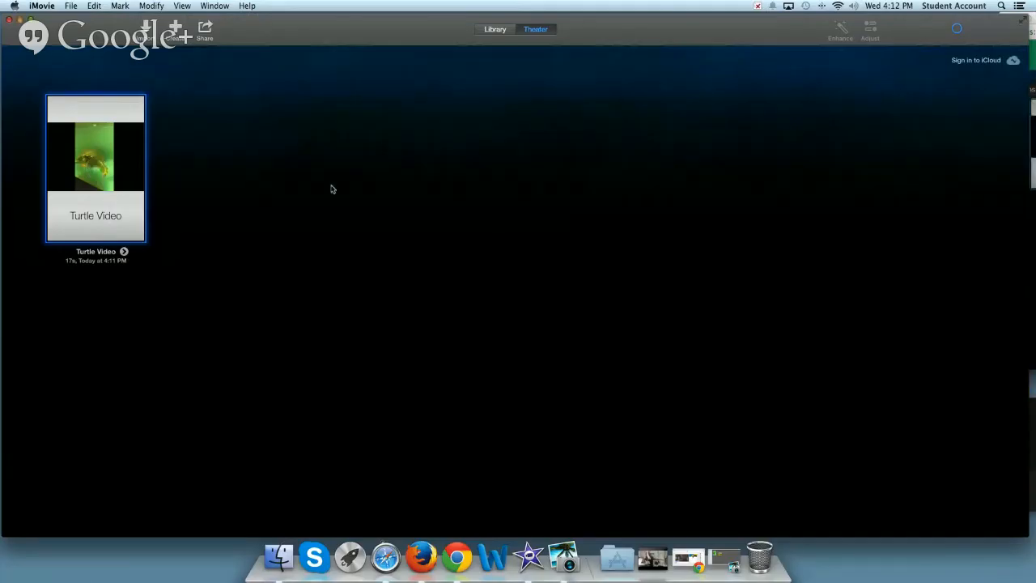
# Return to the library, review the file export settings for the Turtle Video movie and close them without exporting
pyautogui.click(496, 29)
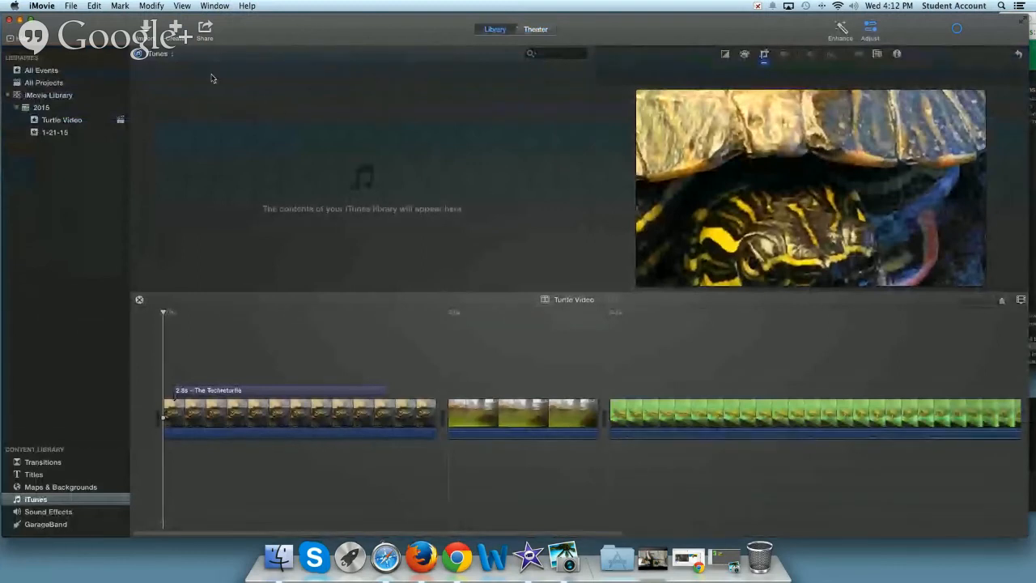
pyautogui.click(205, 33)
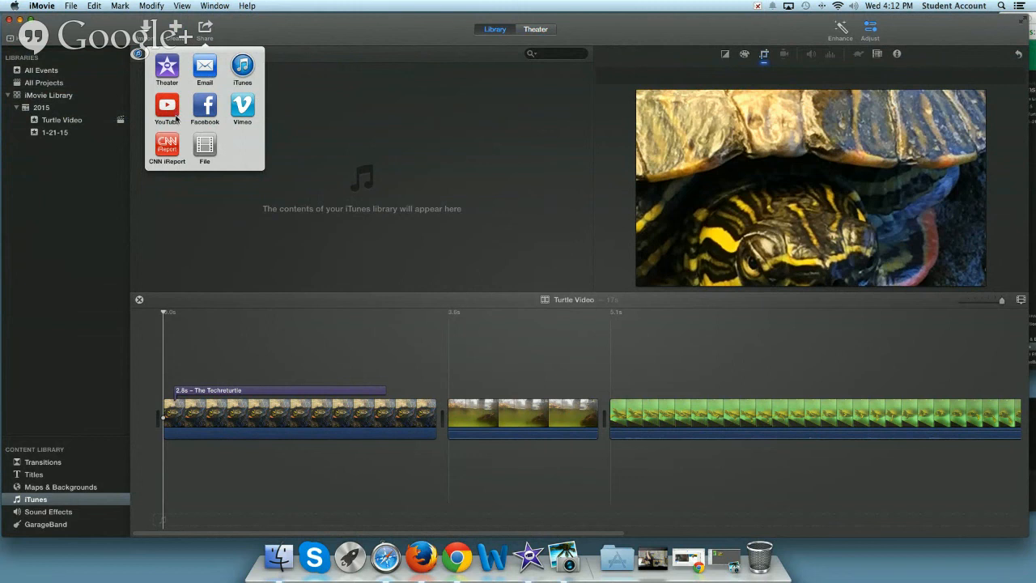
pyautogui.click(210, 147)
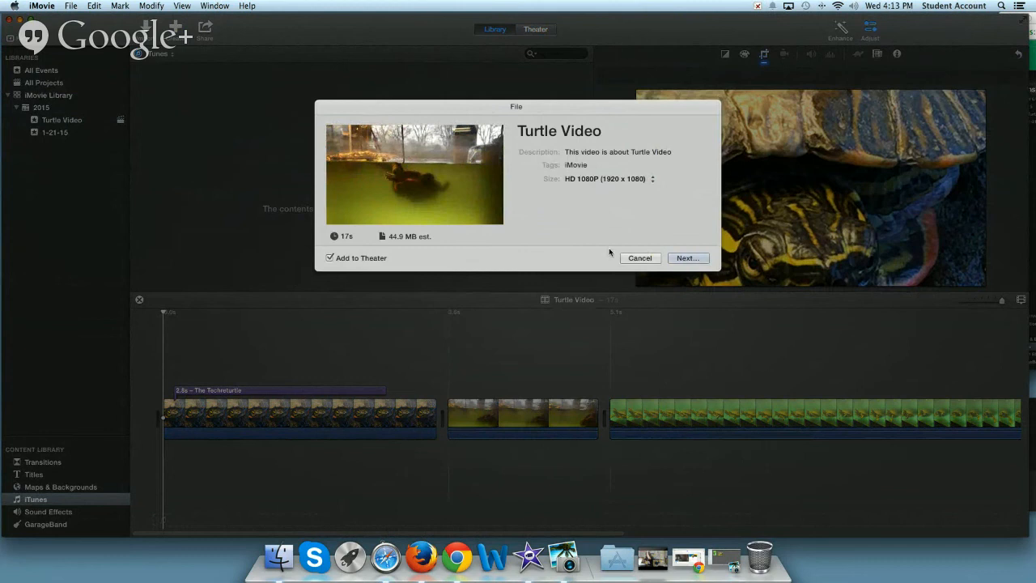
pyautogui.click(639, 257)
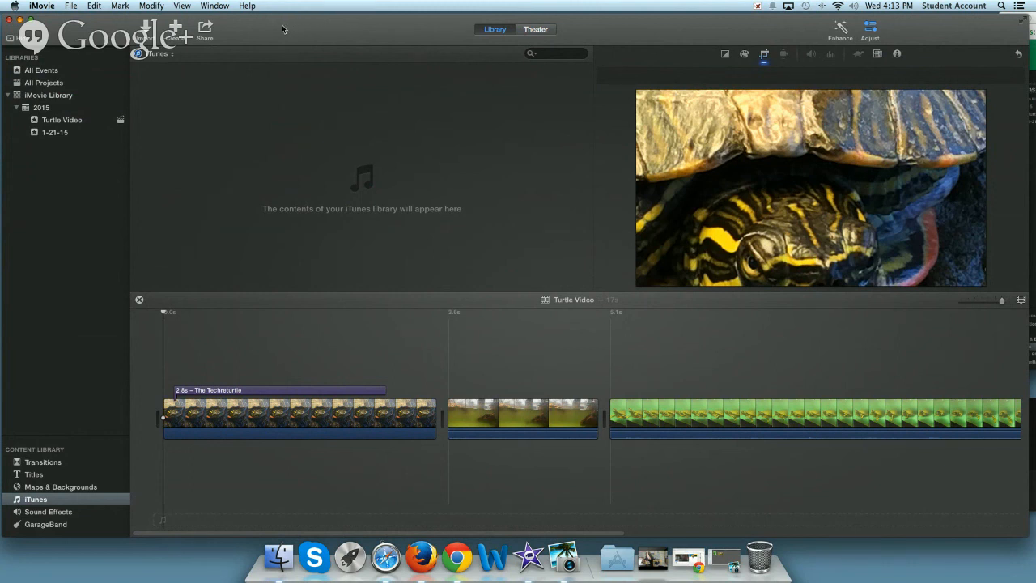
# Close the iMovie window and stop the screen share in the Google+ Hangouts window
pyautogui.click(9, 20)
pyautogui.moveTo(1023, 22); pyautogui.dragTo(37, 16)
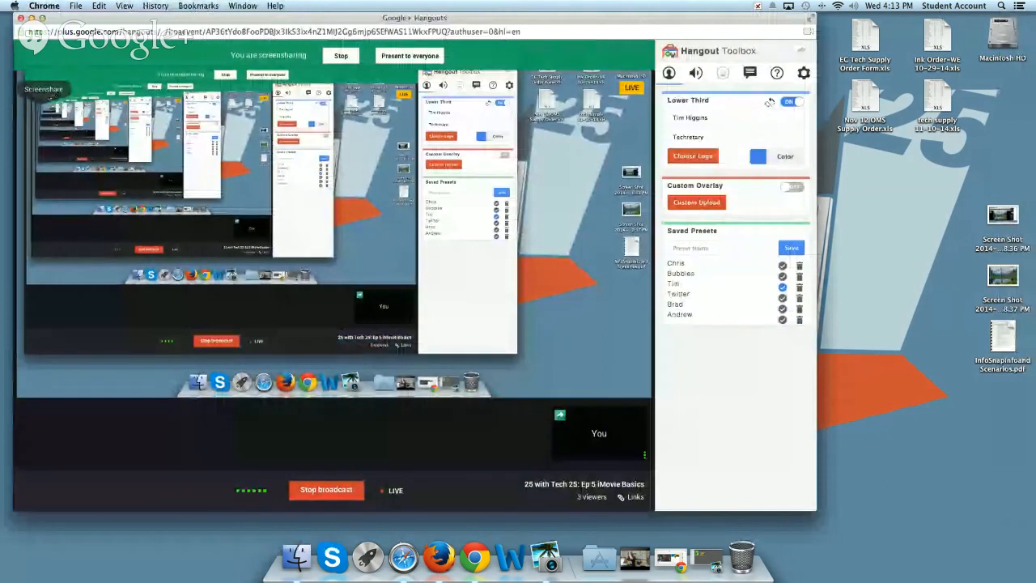
pyautogui.moveTo(13, 82)
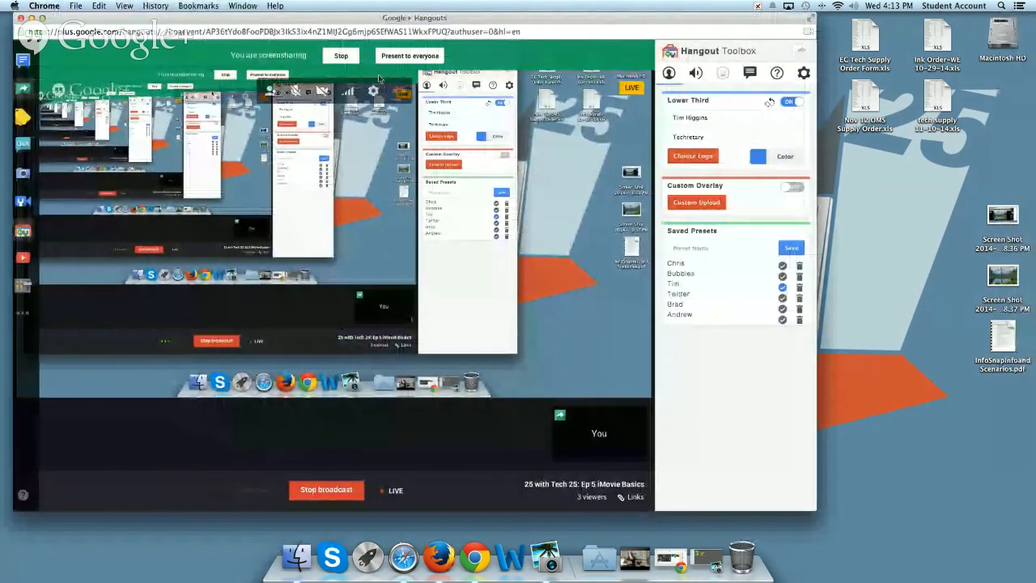
pyautogui.click(24, 90)
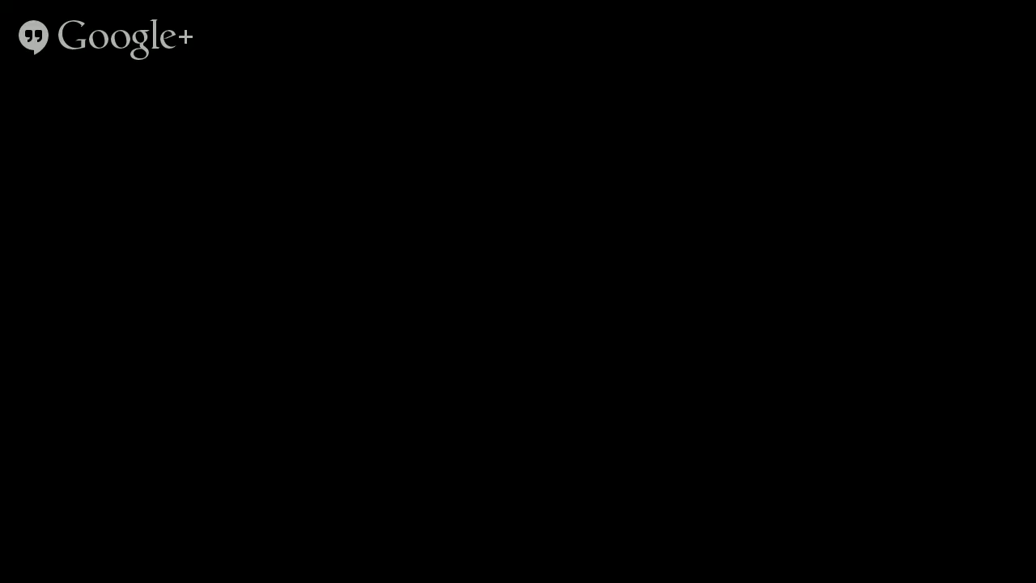